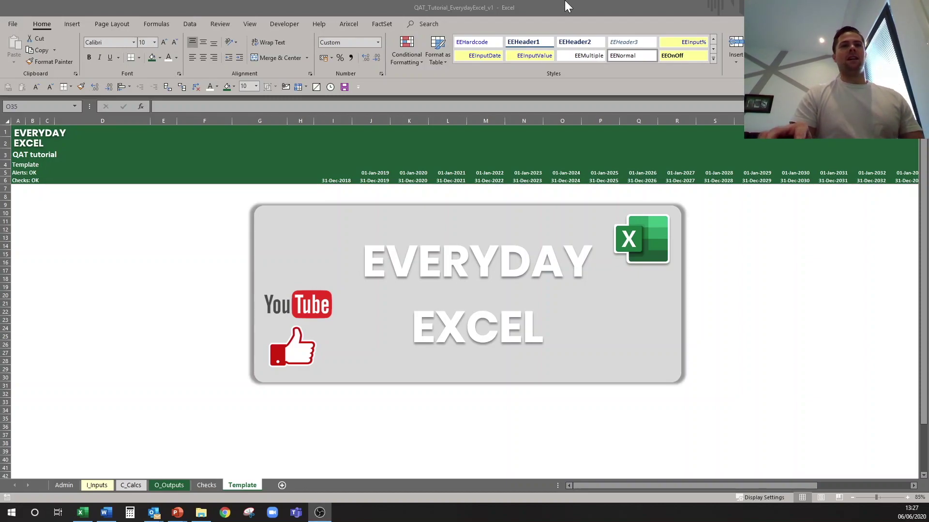
- Move the Quick Access Toolbar above the ribbon and return it below the ribbon
left_click(359, 89)
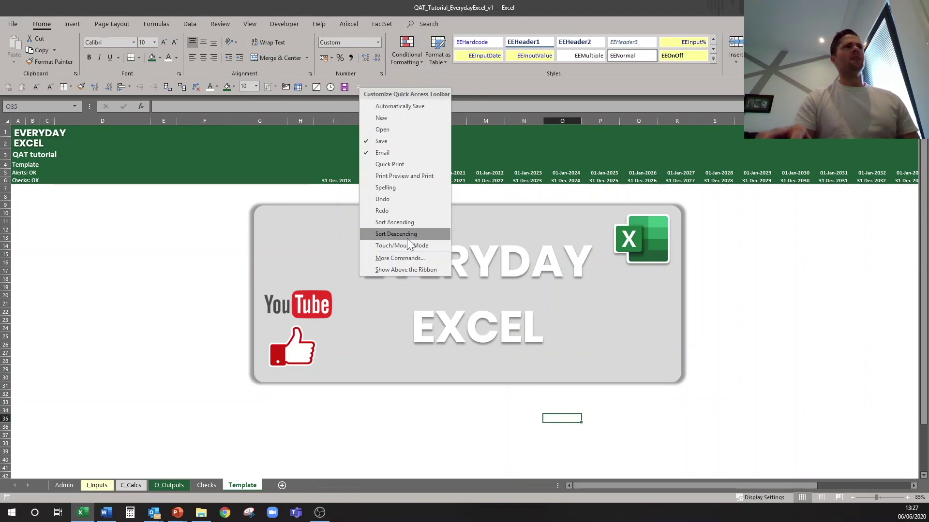
left_click(406, 270)
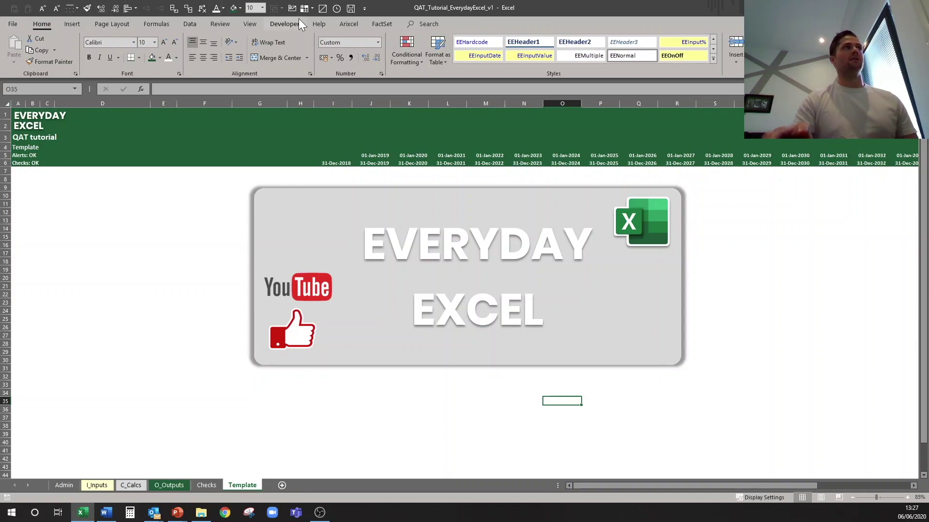
left_click(365, 8)
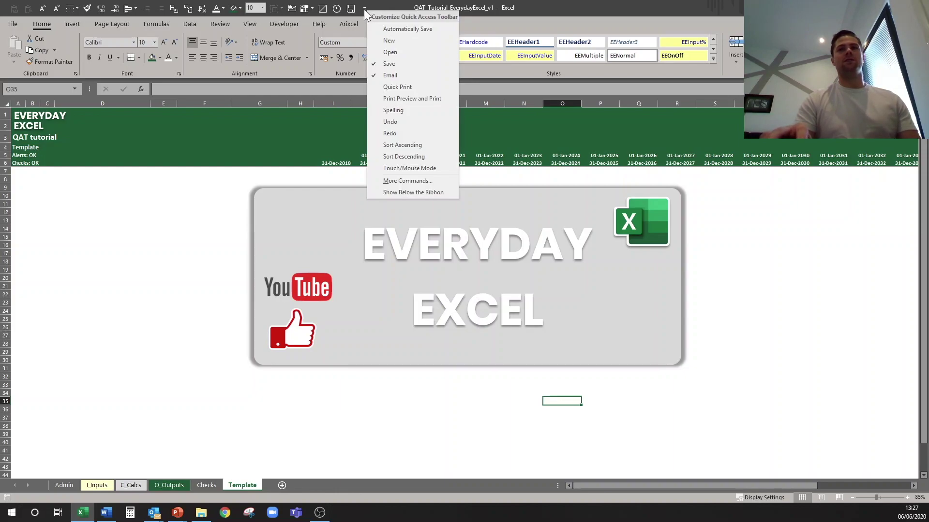
left_click(406, 193)
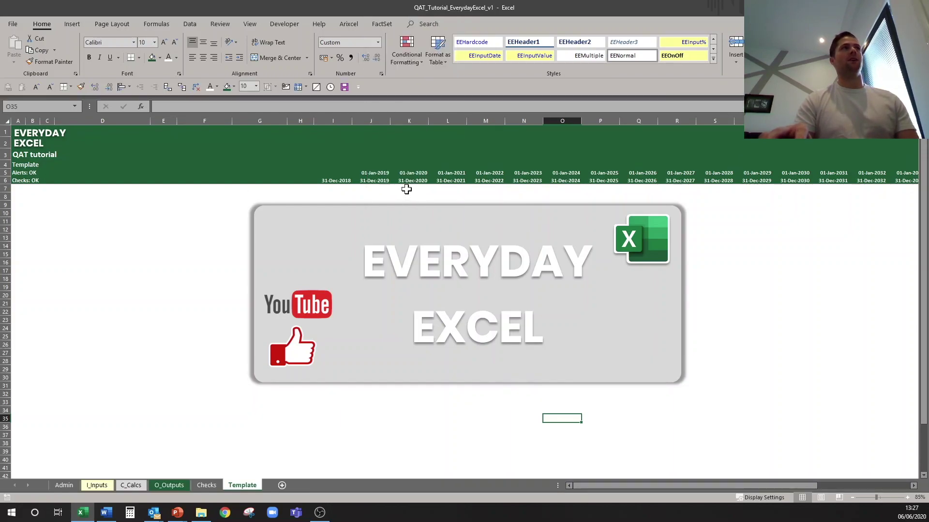
- Open the Quick Access Toolbar customization settings in Excel Options
left_click(10, 25)
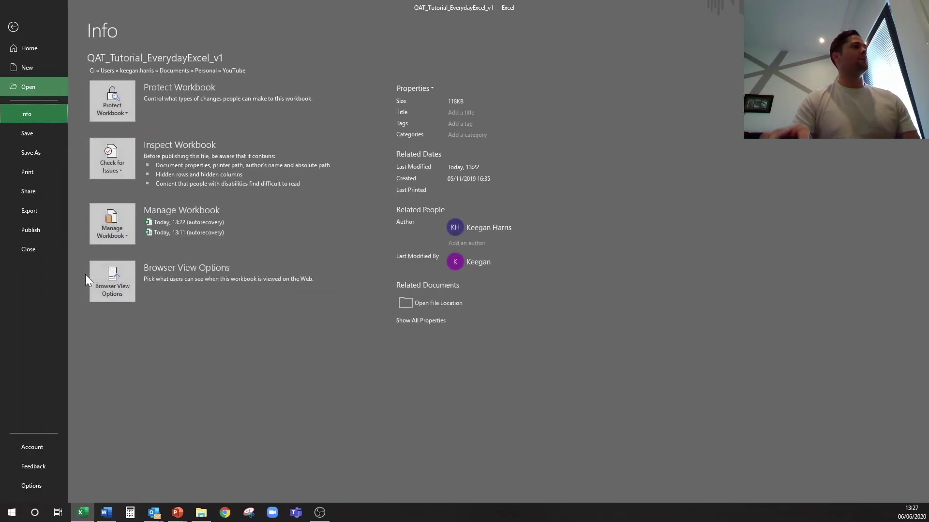
left_click(33, 486)
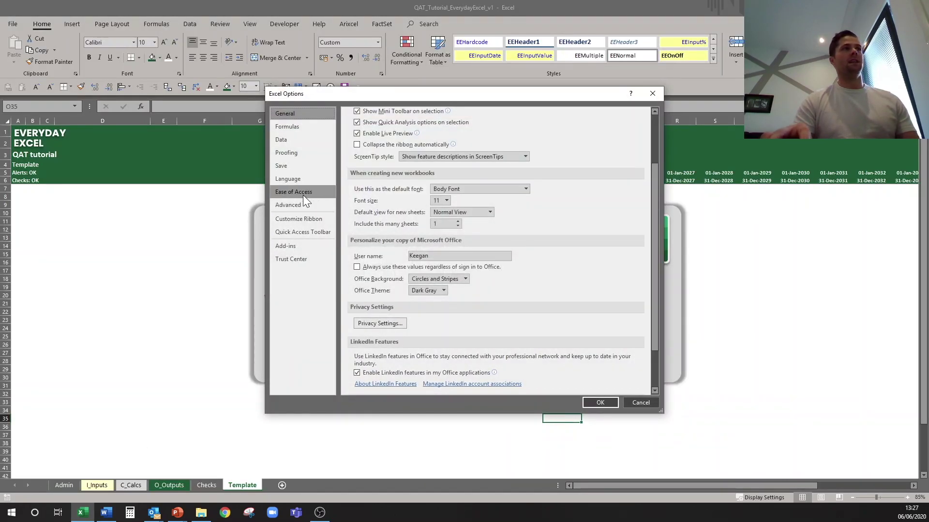
left_click(305, 234)
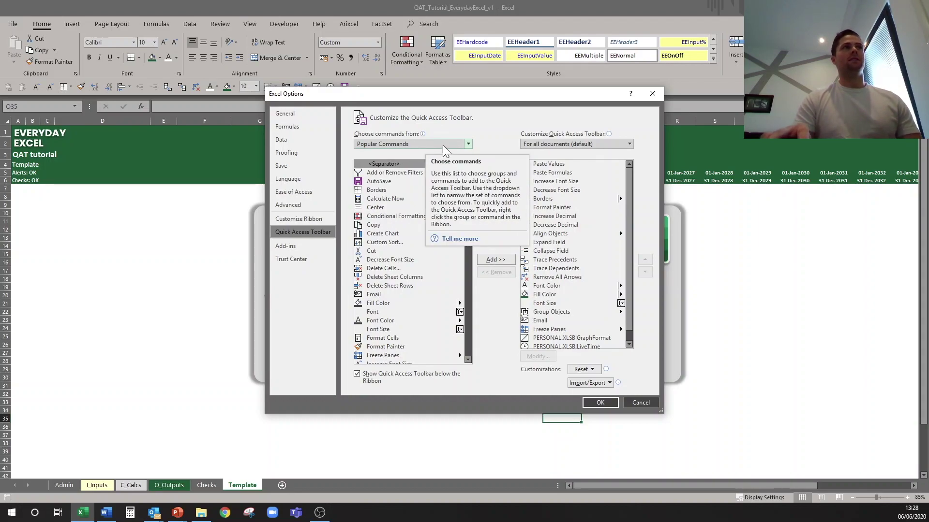
- Browse the All Commands list of available toolbar commands and return to Popular Commands
left_click(466, 143)
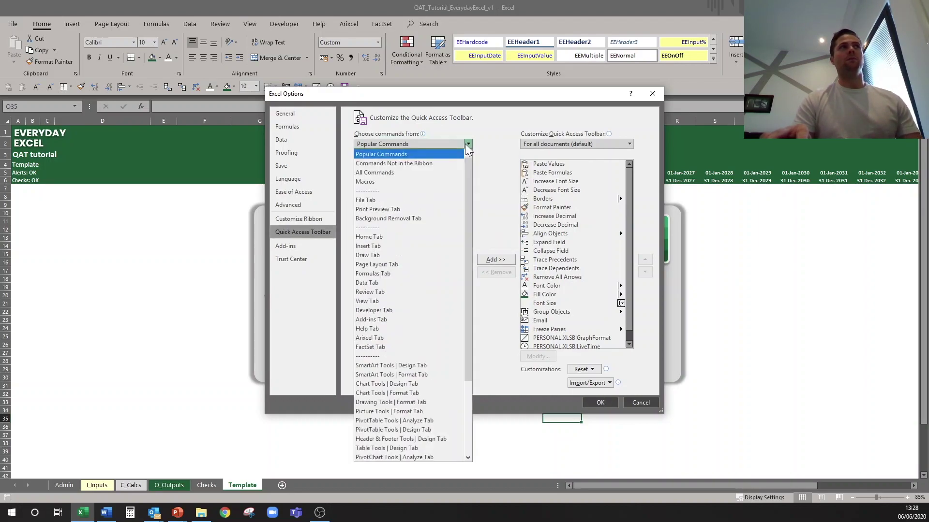
left_click(399, 171)
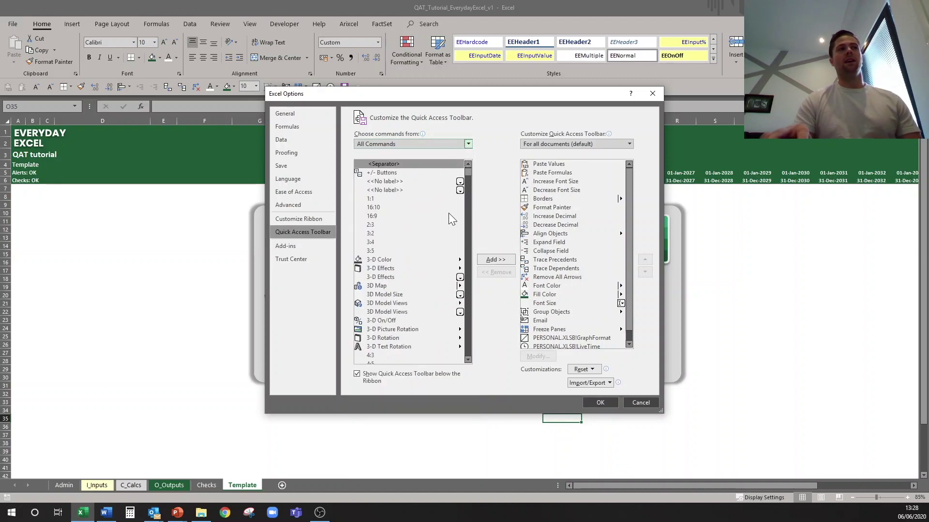
left_click_drag(470, 172, 470, 257)
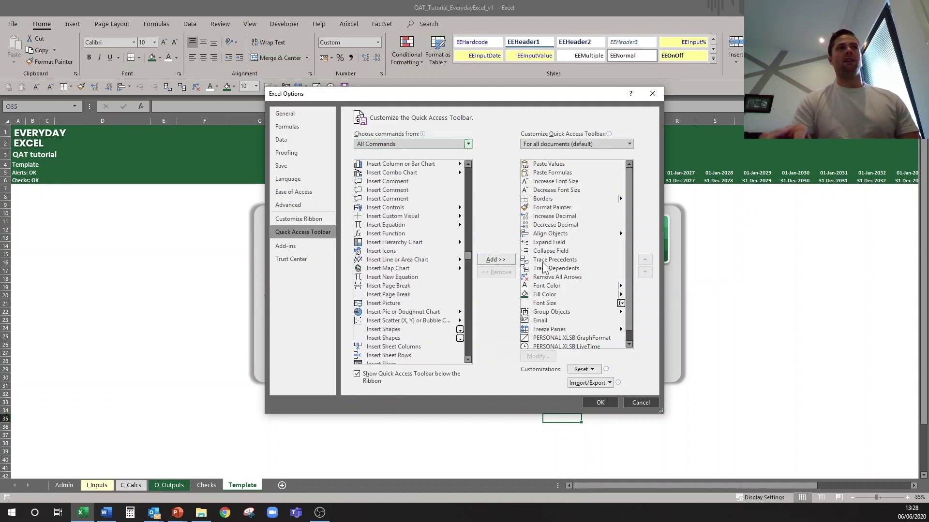
left_click_drag(470, 245, 468, 163)
left_click(468, 144)
left_click(428, 152)
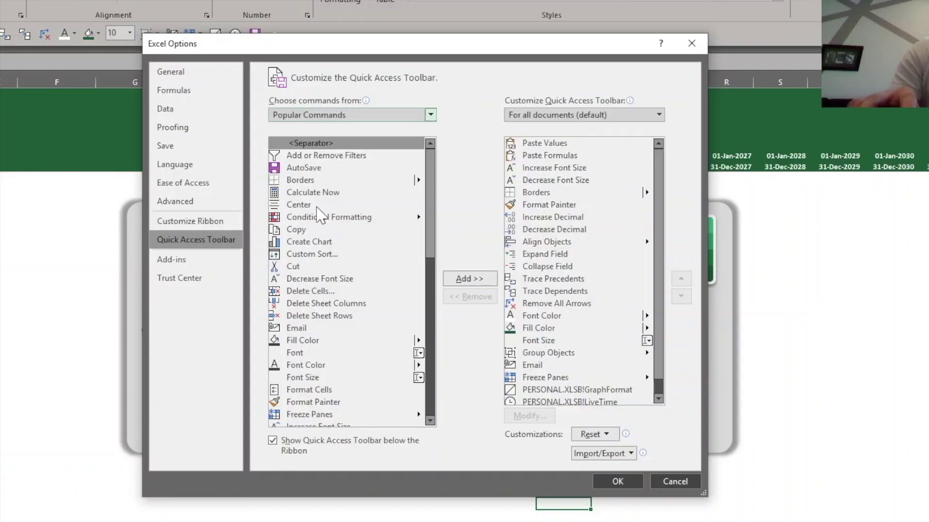
- Add the Center command to the Quick Access Toolbar and apply the options
left_click(317, 207)
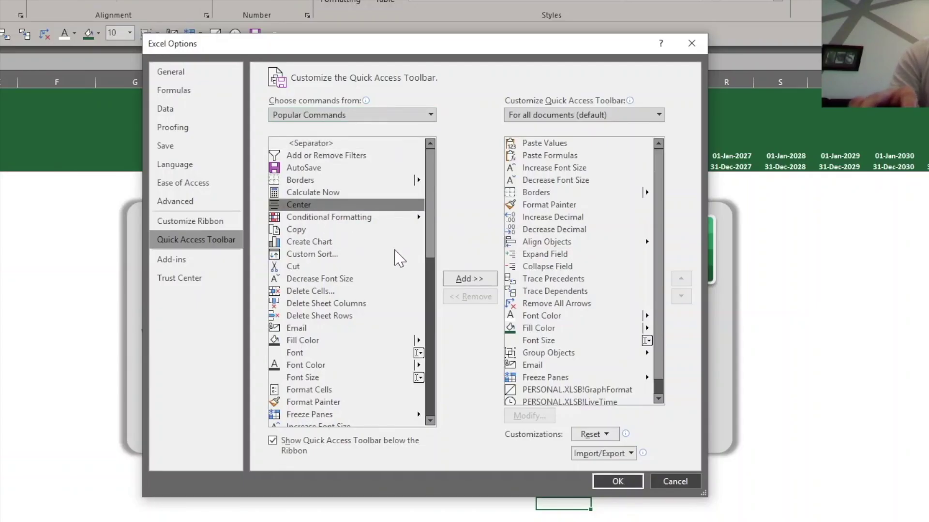
left_click(469, 279)
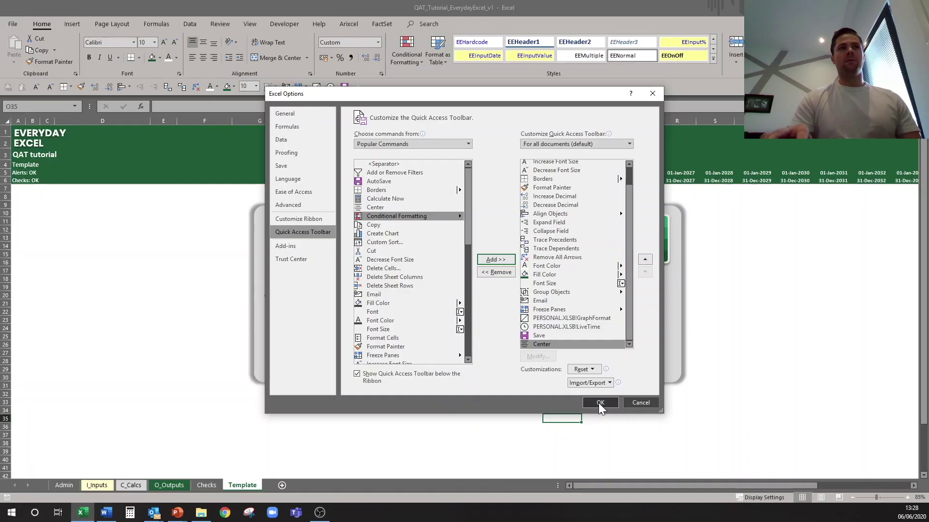
left_click(600, 404)
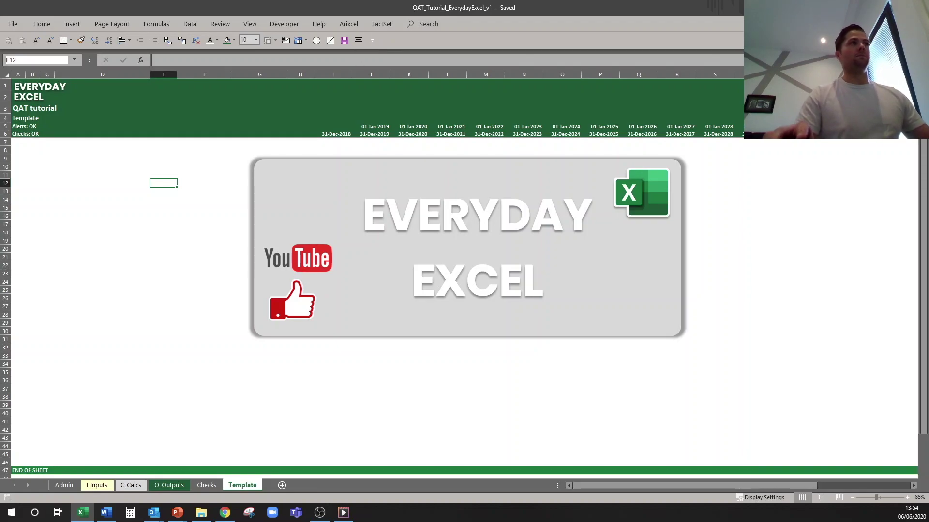
- Expand the ribbon, add its Refresh All command to the Quick Access Toolbar, and remove that command again
key("ctrl+F1")
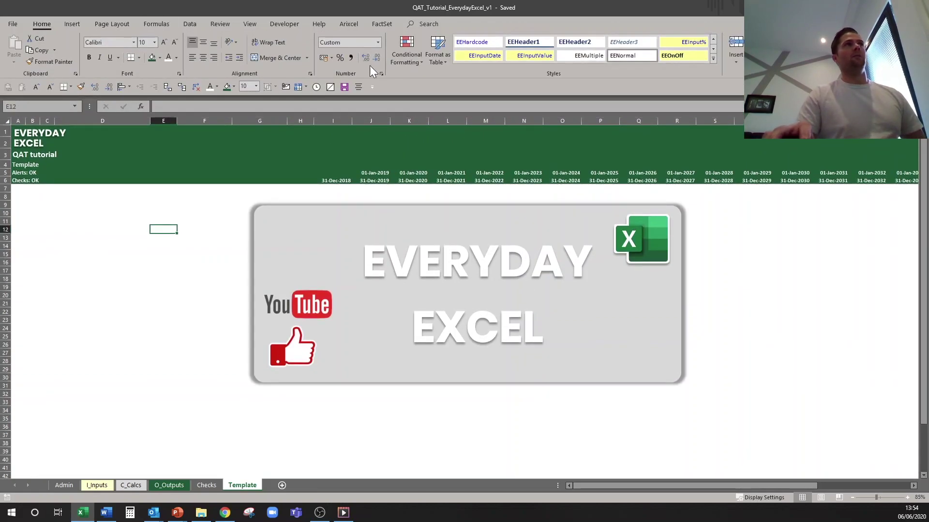
left_click(102, 23)
left_click(185, 25)
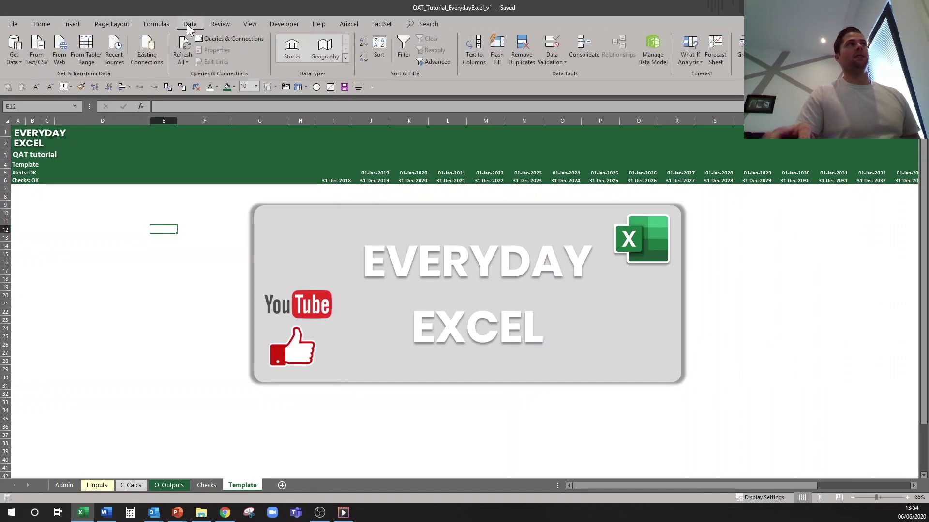
right_click(182, 44)
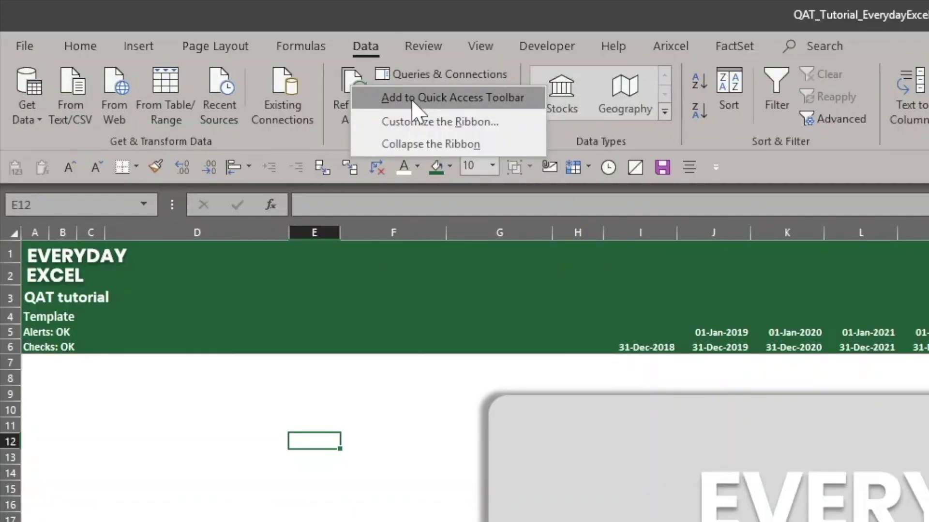
left_click(447, 98)
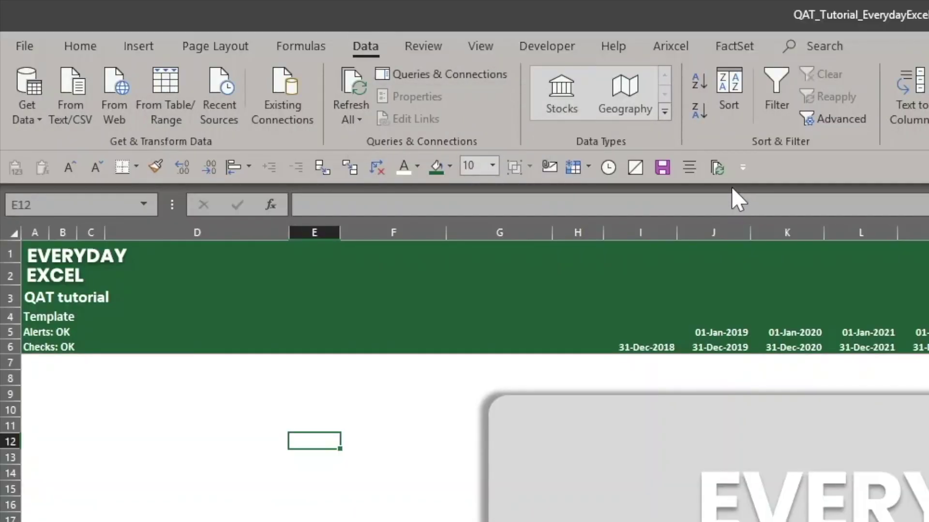
right_click(719, 177)
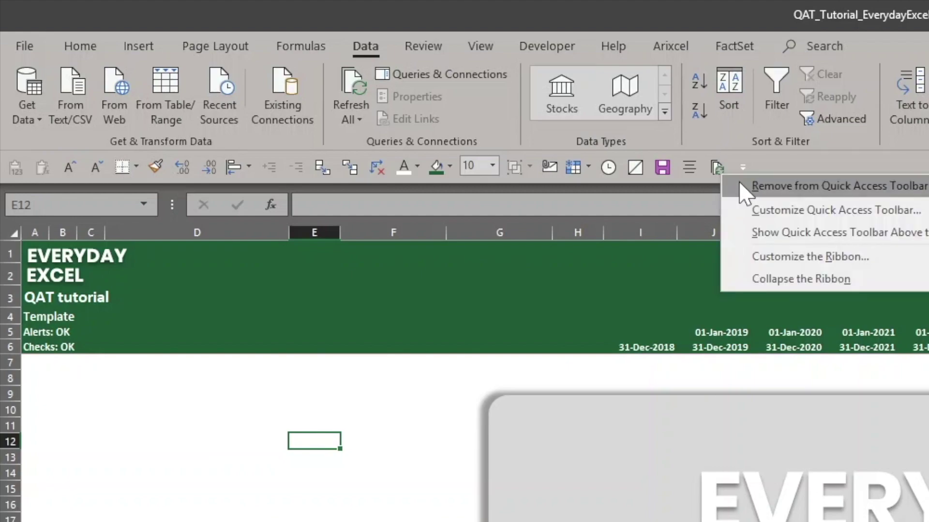
left_click(740, 185)
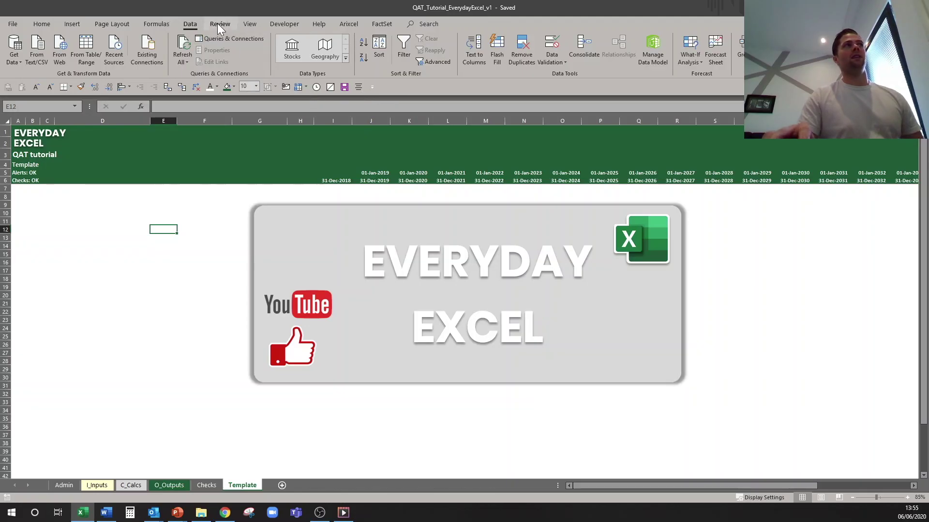
- Add the Text Box insertion command to the Quick Access Toolbar from the ribbon and remove it again
left_click(423, 46)
left_click(258, 22)
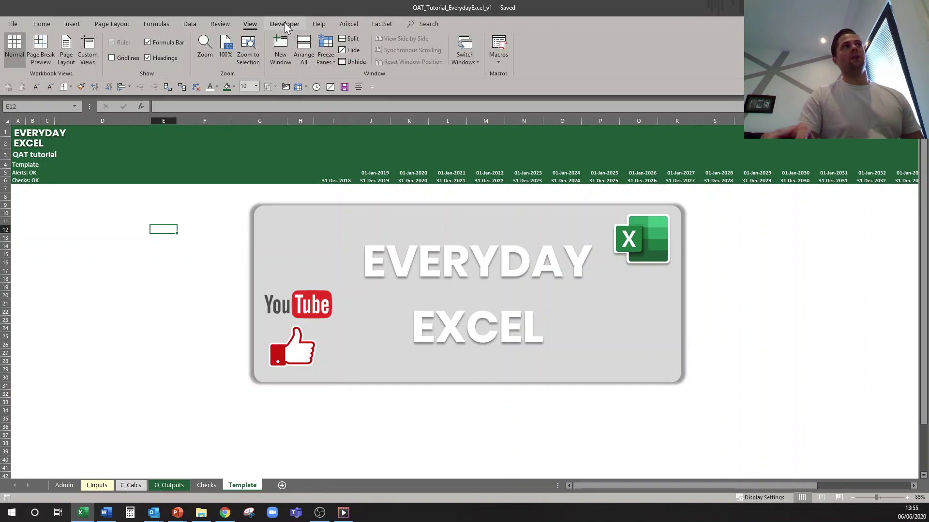
left_click(97, 23)
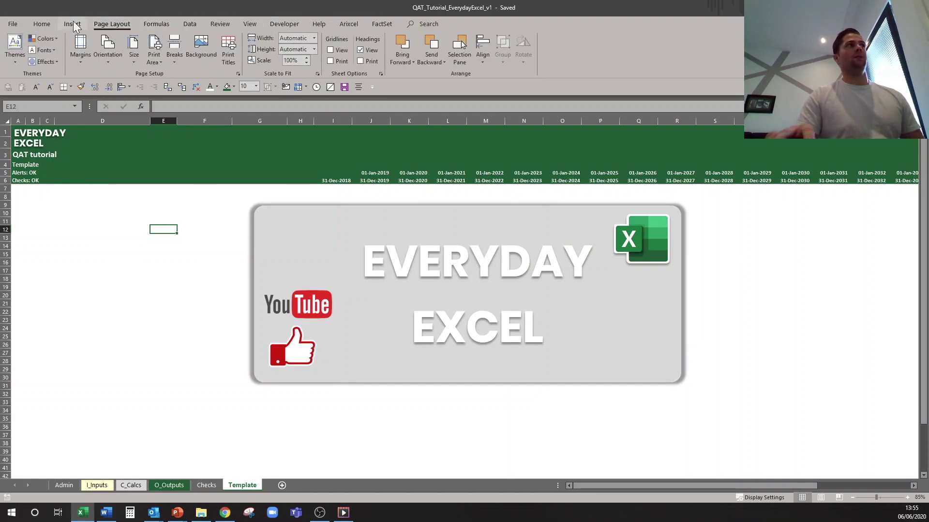
left_click(74, 21)
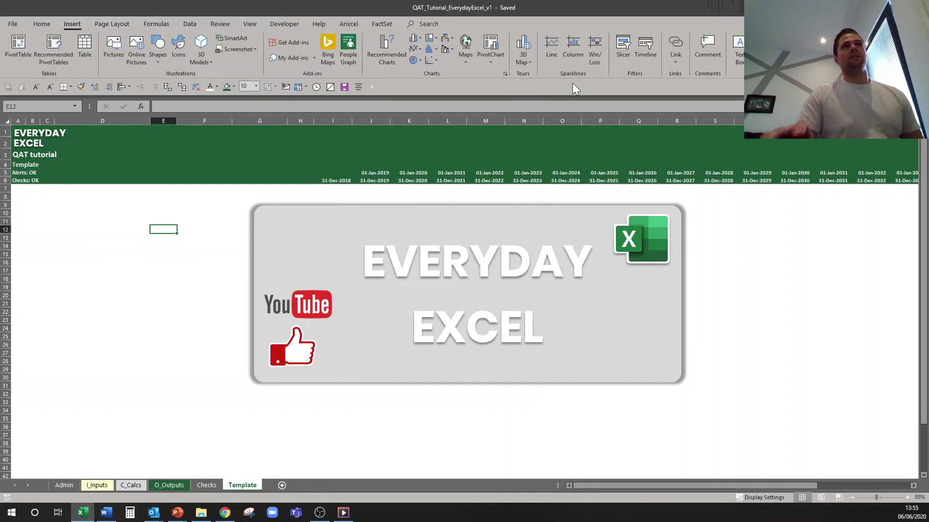
right_click(737, 52)
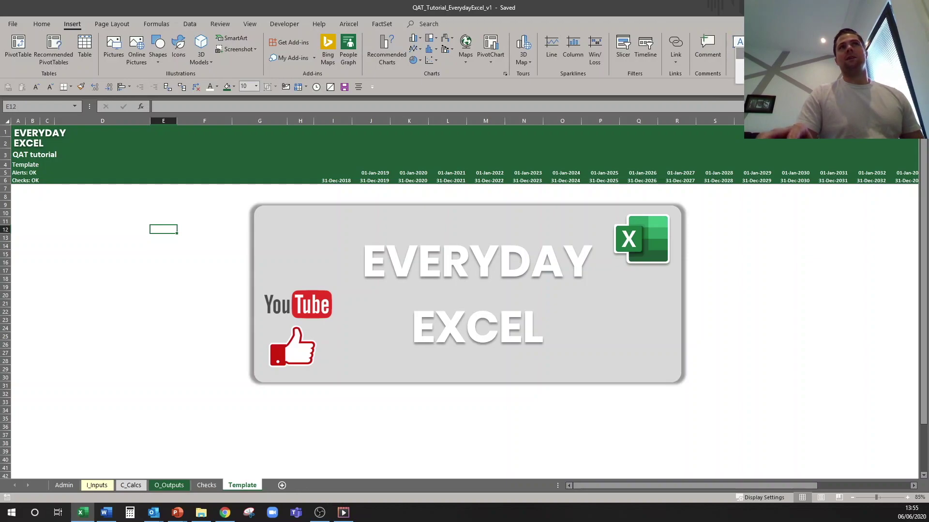
left_click(769, 58)
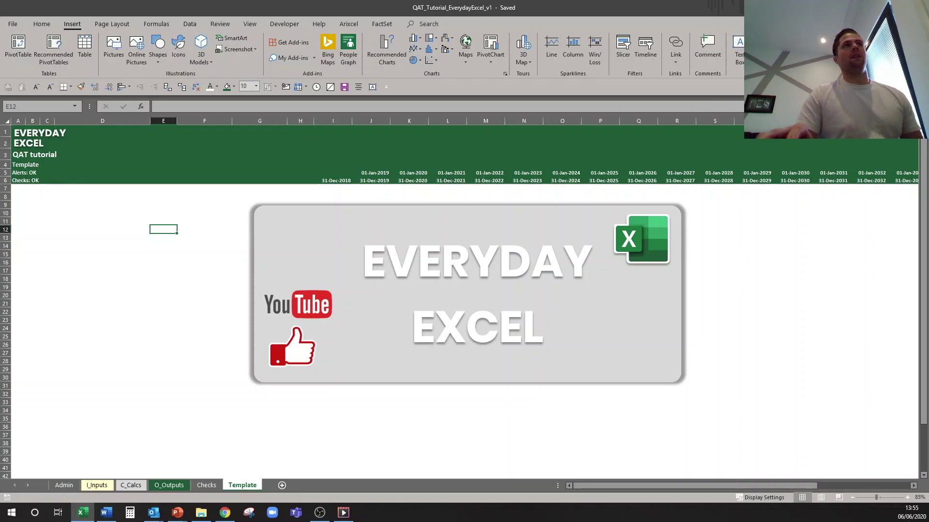
right_click(370, 86)
left_click(404, 94)
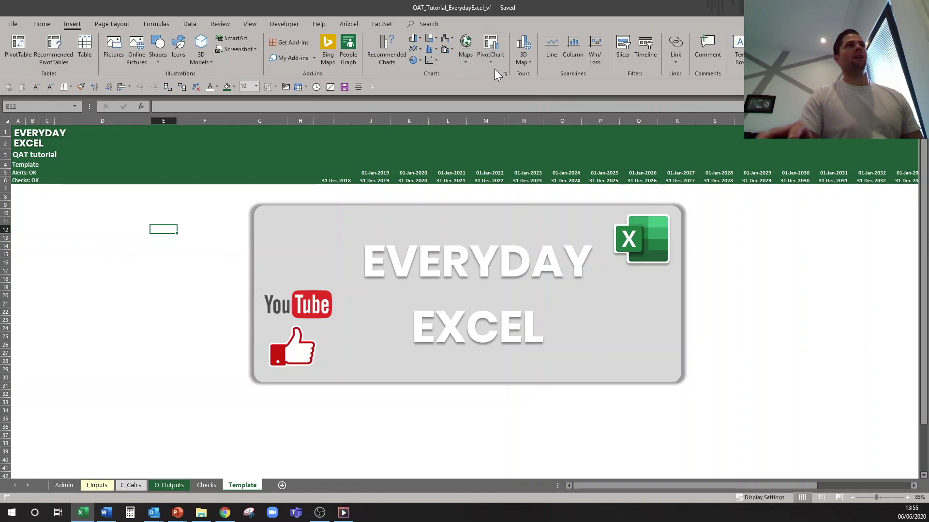
left_click(46, 25)
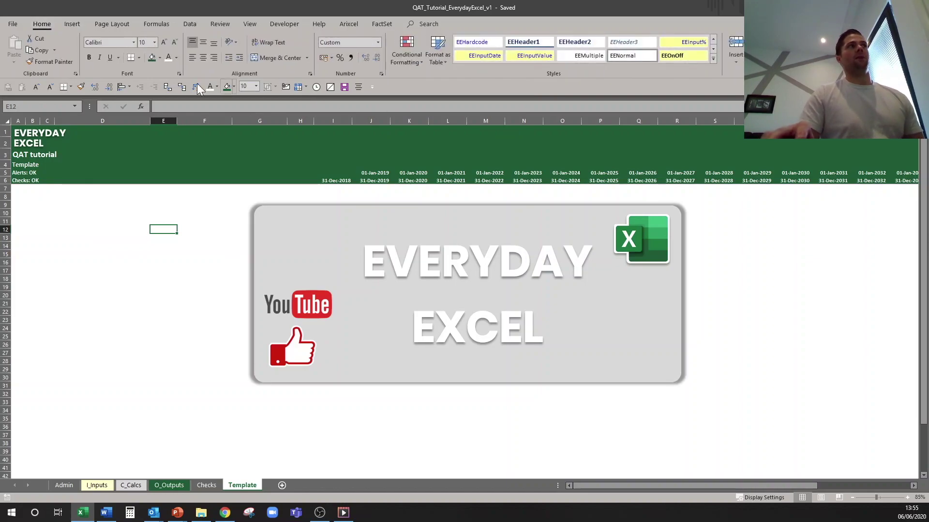
right_click(154, 54)
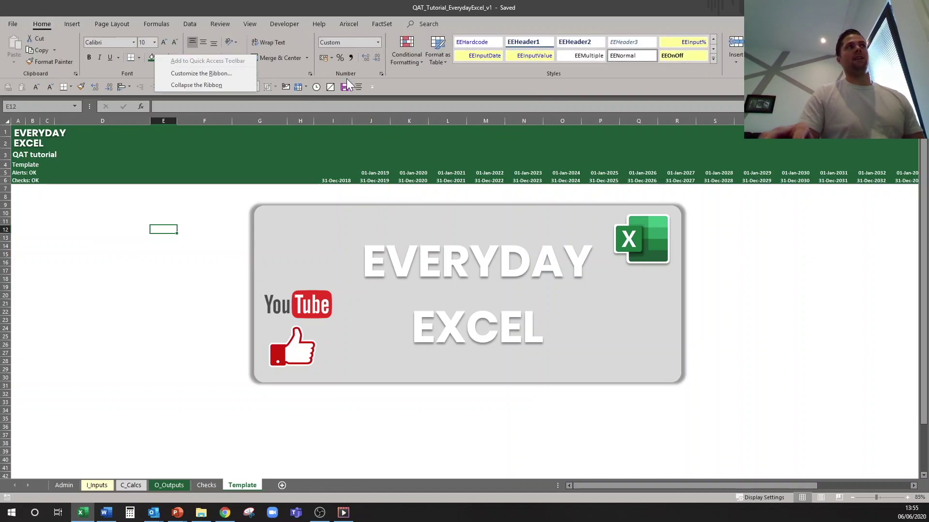
left_click(440, 98)
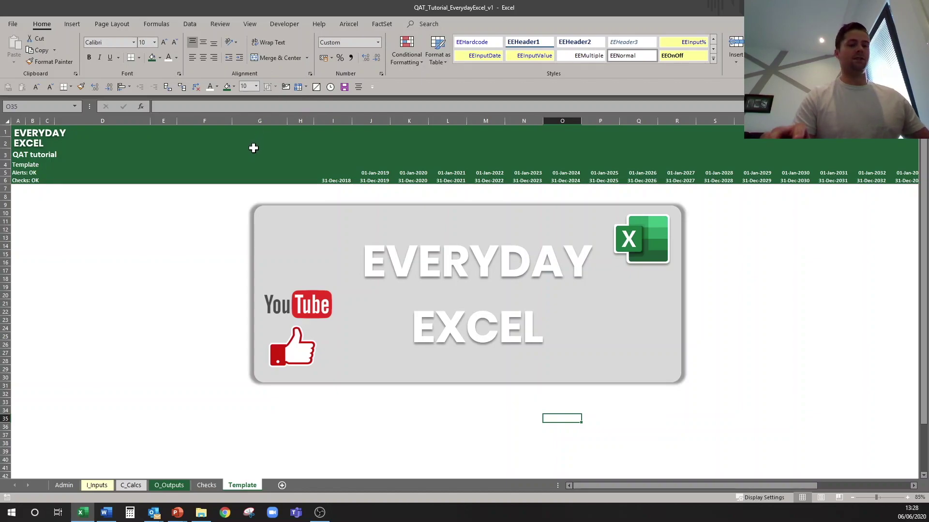
- Collapse the ribbon so only its tab names and the Quick Access Toolbar remain
key("ctrl+F1")
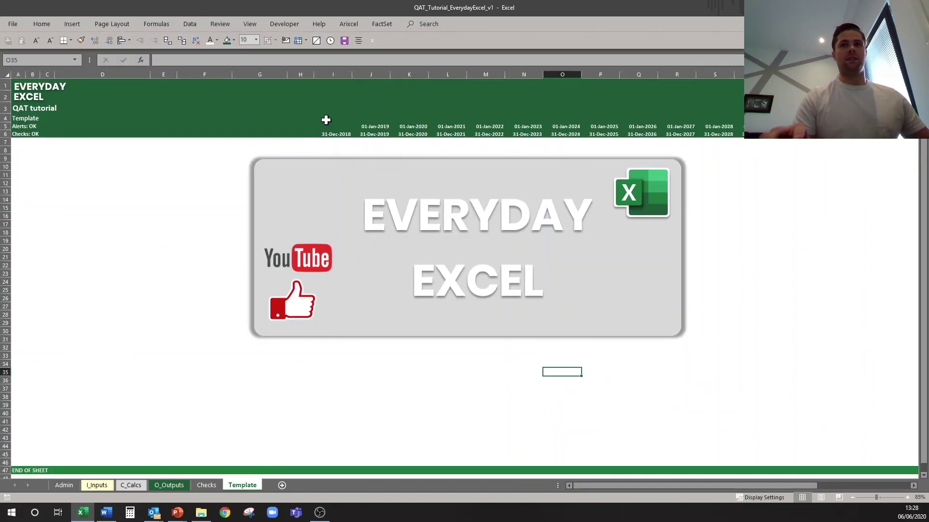
key("ctrl+F1")
key("ctrl+F1")
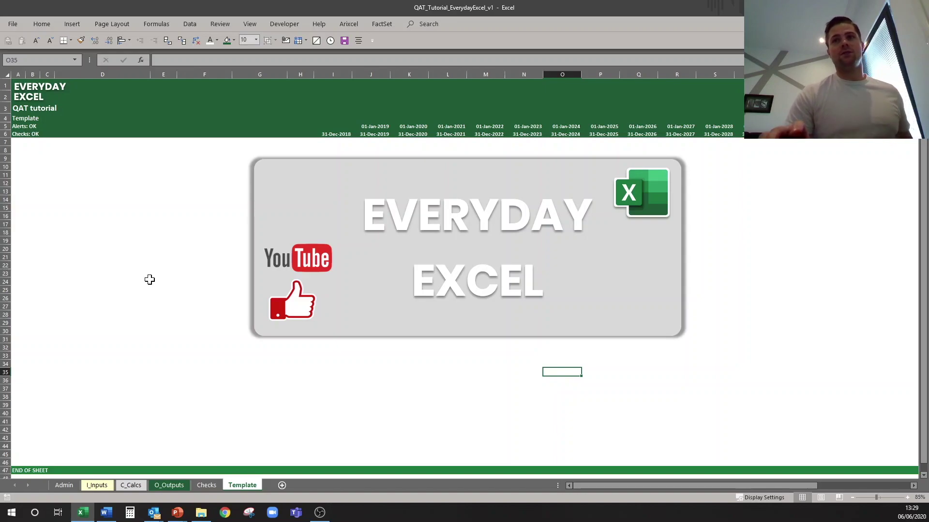
- Switch from the Template sheet to the I_Inputs sheet
key("ctrl+Page_Up")
key("ctrl+Page_Up")
key("ctrl+Page_Up")
key("ctrl+Page_Up")
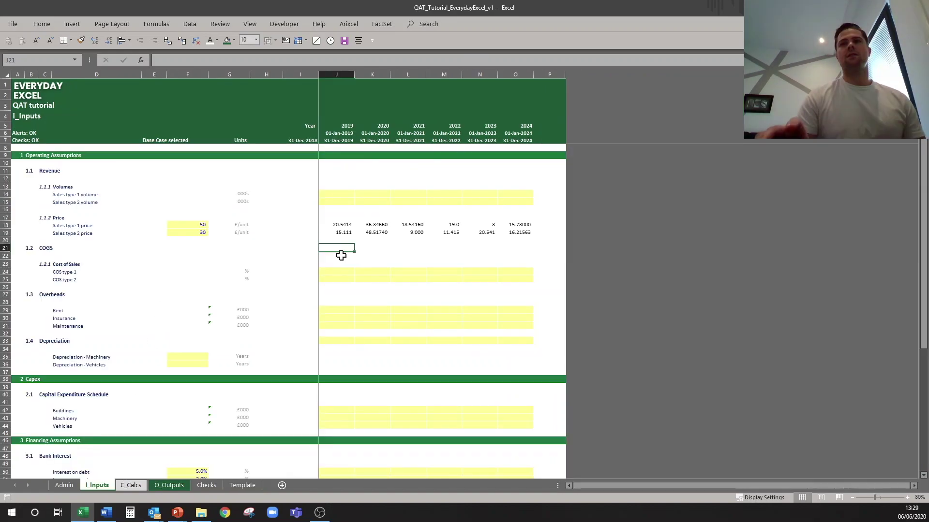
- Open the full Quick Access Toolbar customization options, review the order of its commands, and close them
left_click(372, 40)
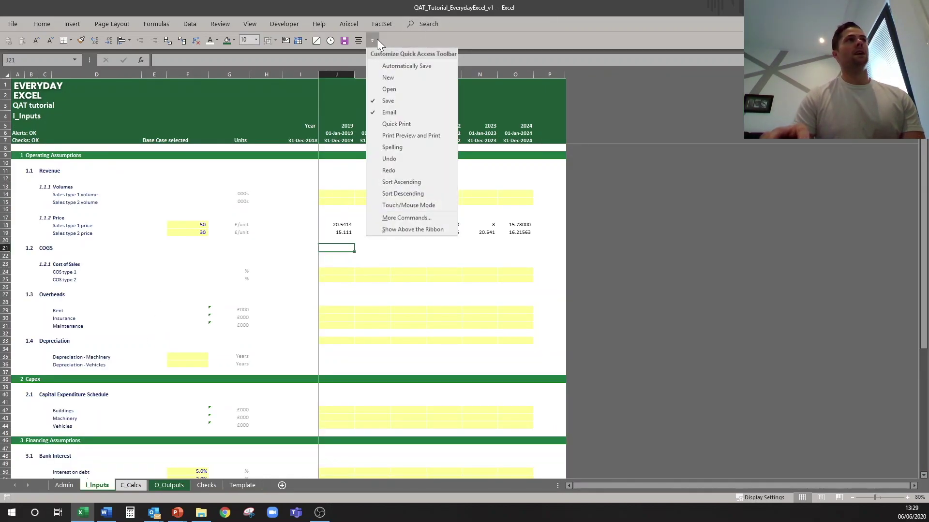
left_click(401, 218)
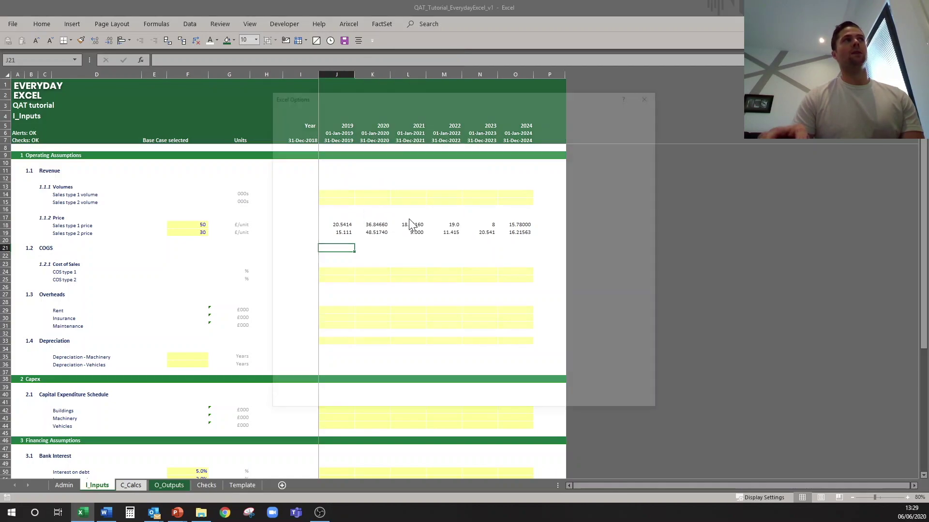
left_click(565, 167)
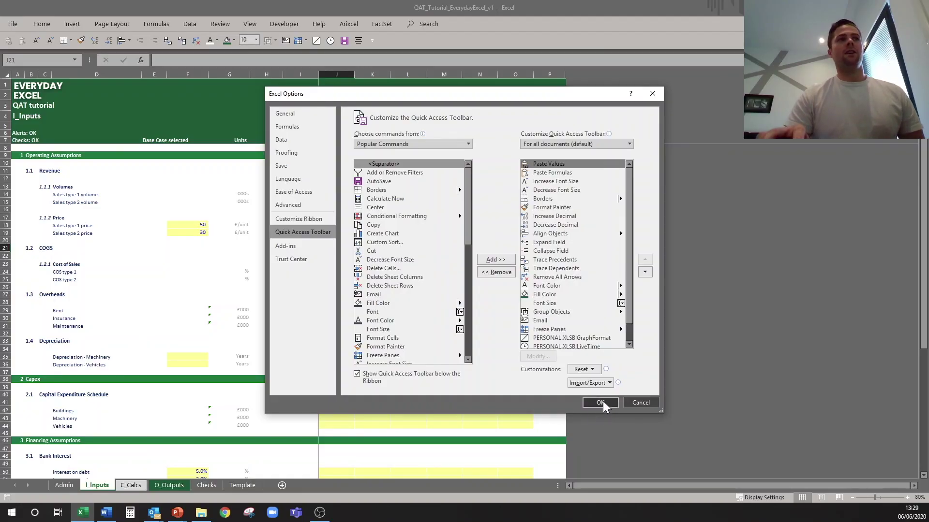
left_click(643, 444)
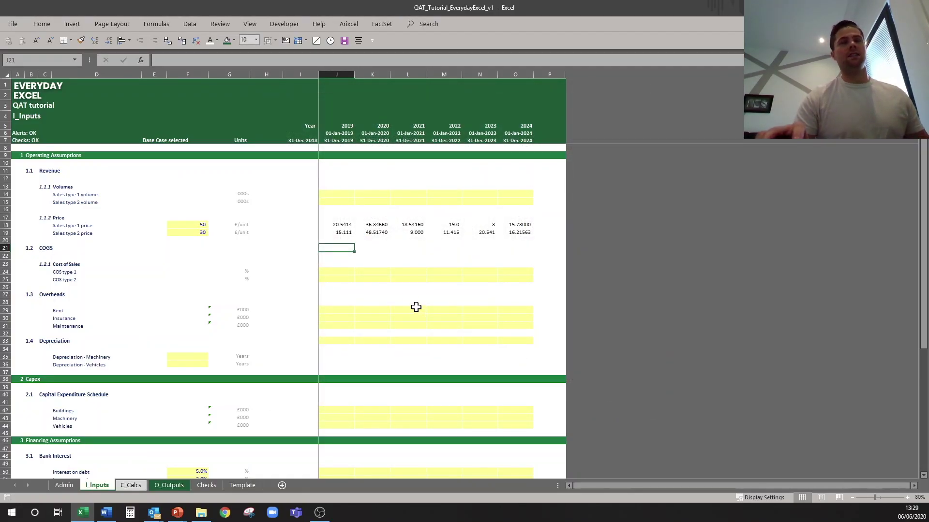
key("Up")
key("Up")
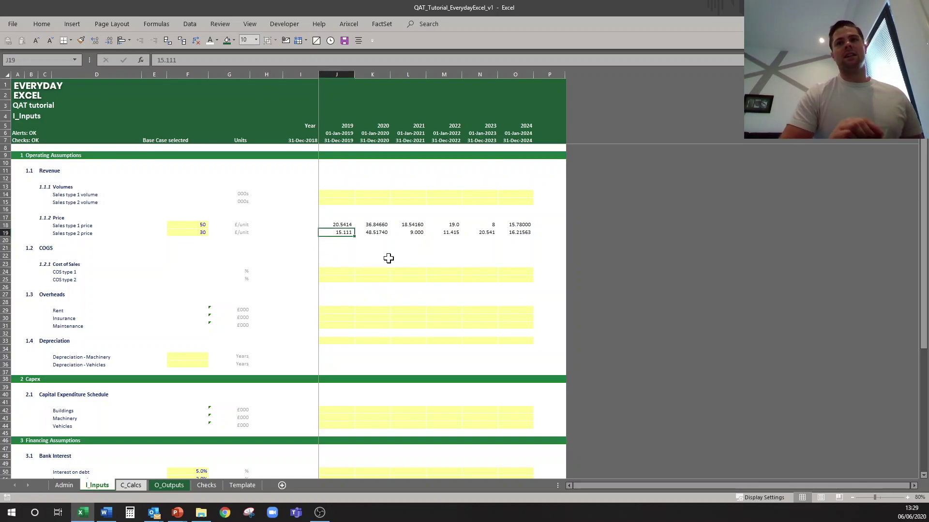
key("Up")
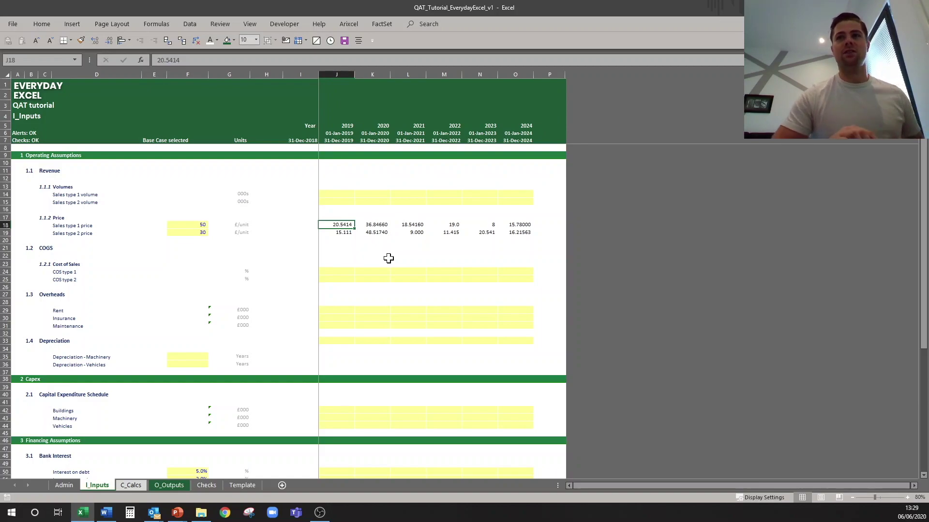
left_click_drag(322, 193, 525, 196)
left_click(459, 224)
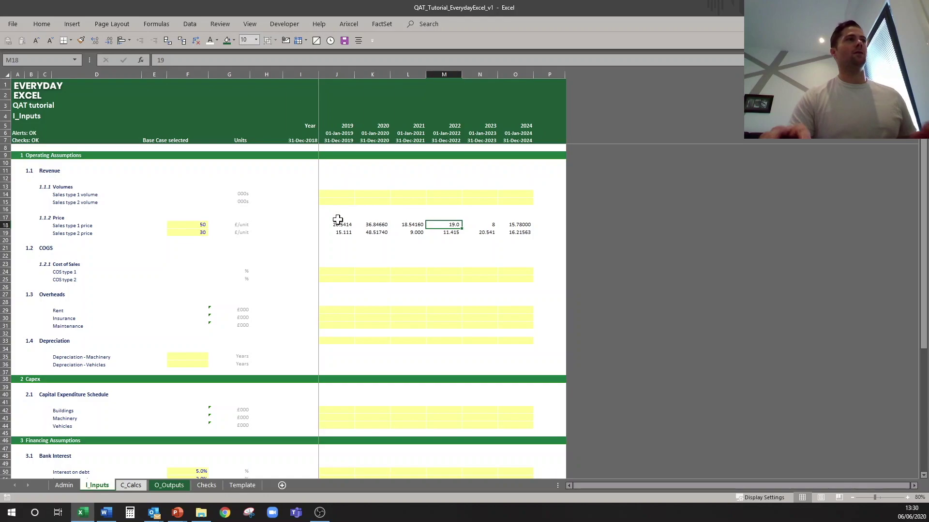
- Copy the price figures in J18:O19, paste them normally into the Volumes rows at J14, and undo the paste
key("Left")
key("Left")
key("Left")
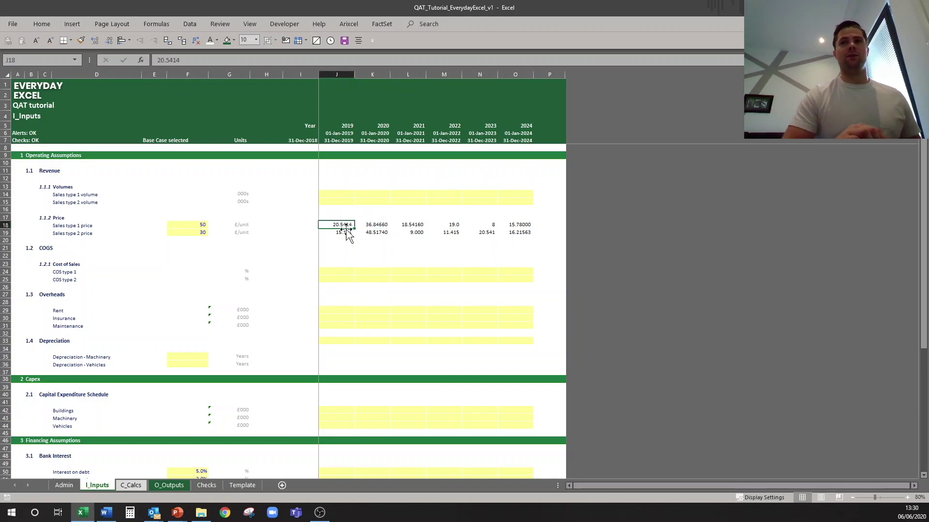
key("ctrl+shift+Right")
key("ctrl+shift+Down")
key("ctrl+c")
left_click(331, 193)
key("ctrl+v")
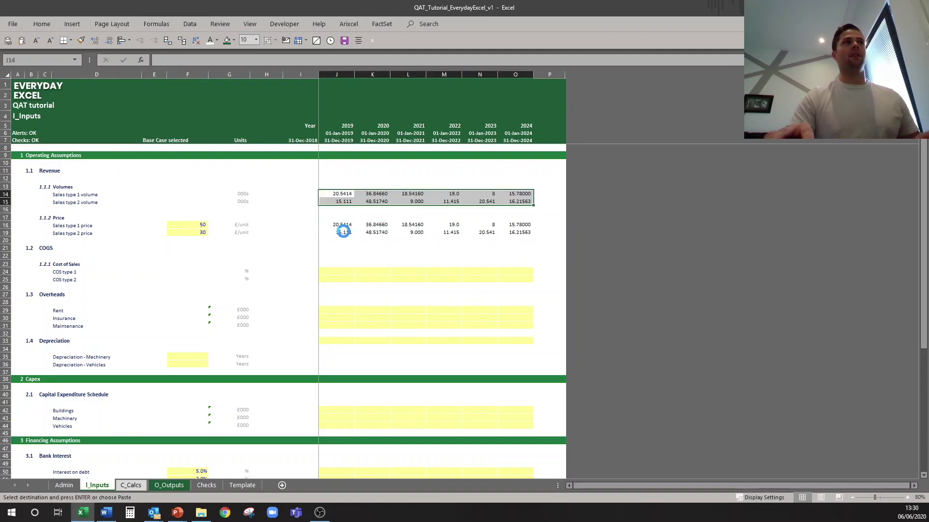
key("ctrl+z")
- Copy J18:O19 again, paste it into J14 through Paste Special with the Values option, and undo the paste
left_click(340, 224)
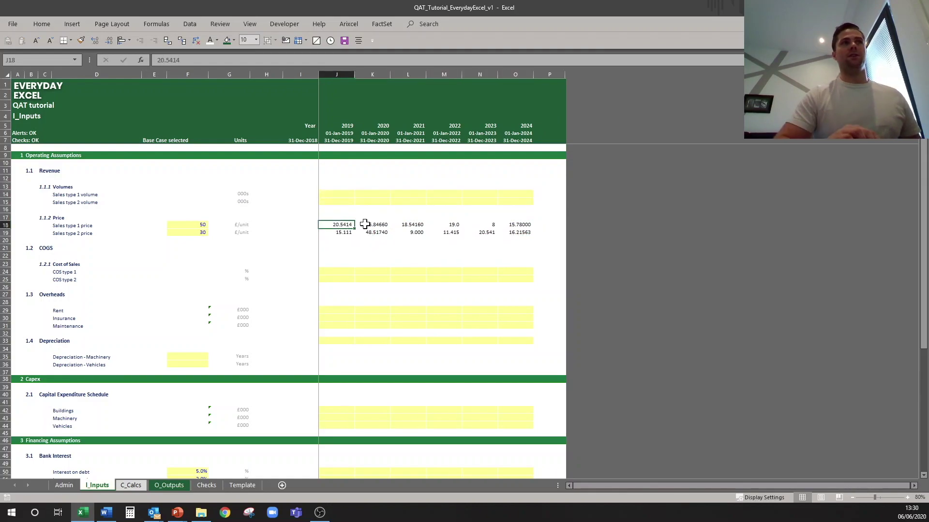
key("ctrl+shift+Right")
key("ctrl+shift+Down")
key("ctrl+c")
key("Up")
key("Up")
key("Up")
key("Up")
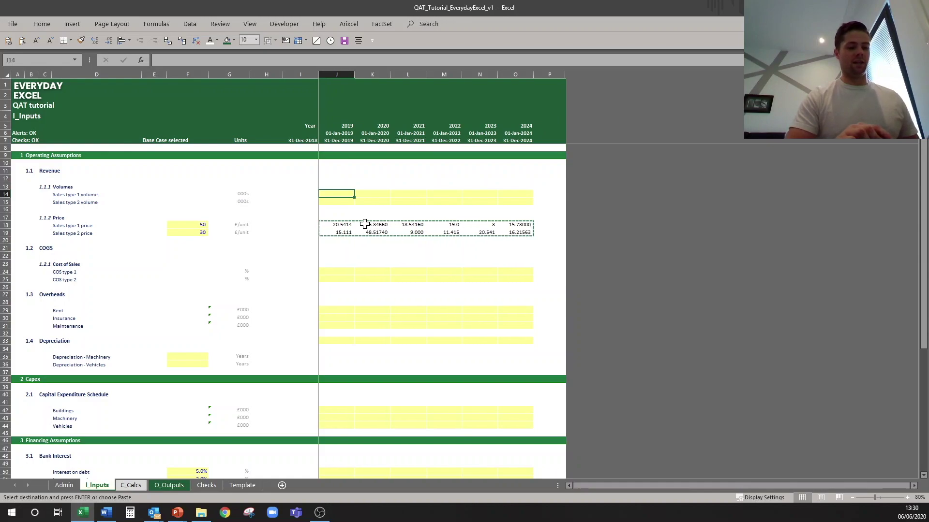
key("ctrl+alt+v")
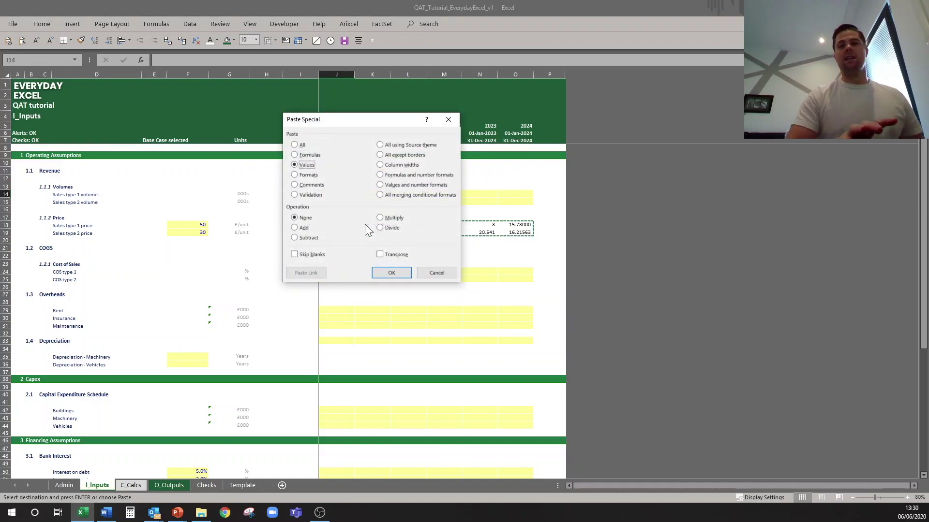
key("Return")
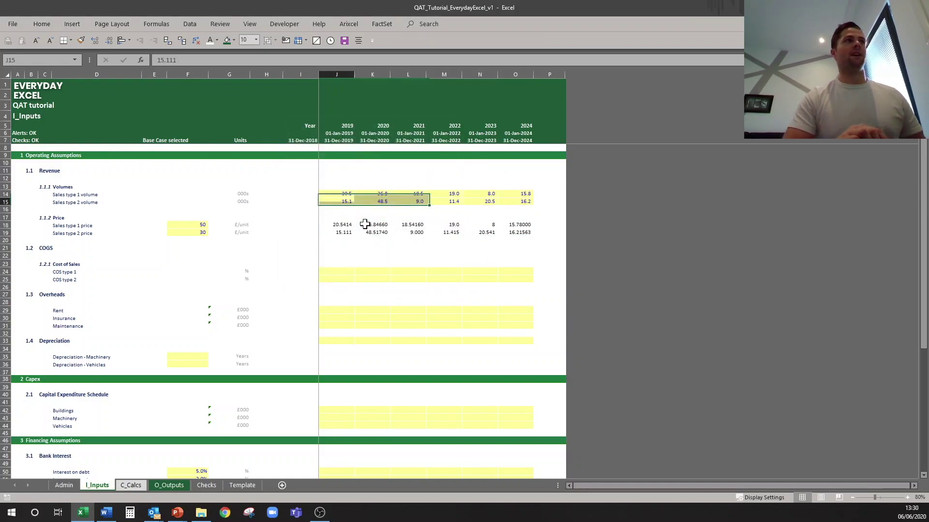
key("ctrl+z")
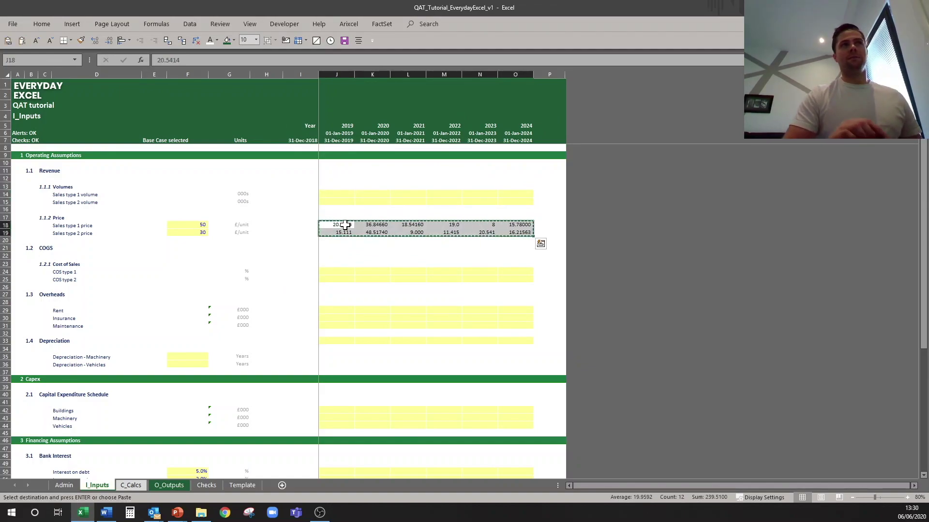
- Paste the copied price figures into J14 with the ribbon's Paste Values command and undo the paste
left_click(339, 192)
left_click(48, 22)
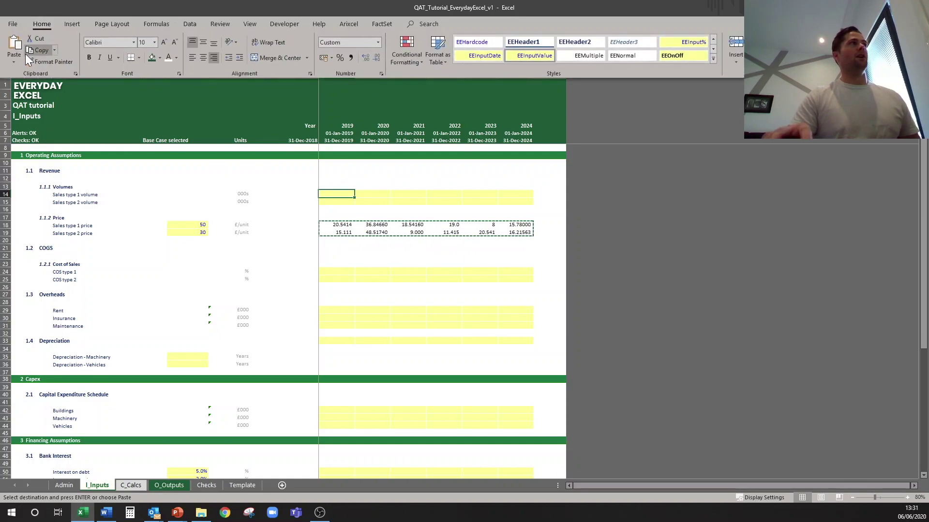
left_click(14, 62)
left_click(12, 128)
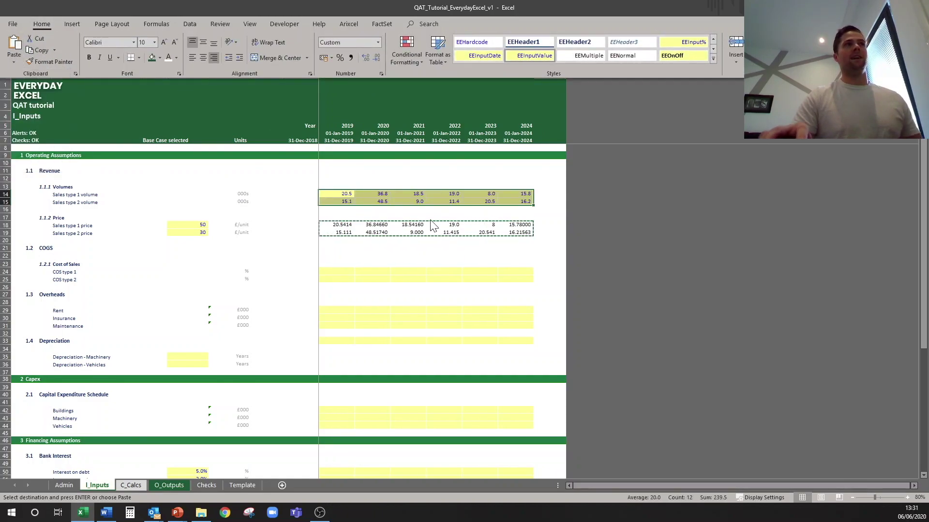
left_click(472, 208)
left_click(342, 224)
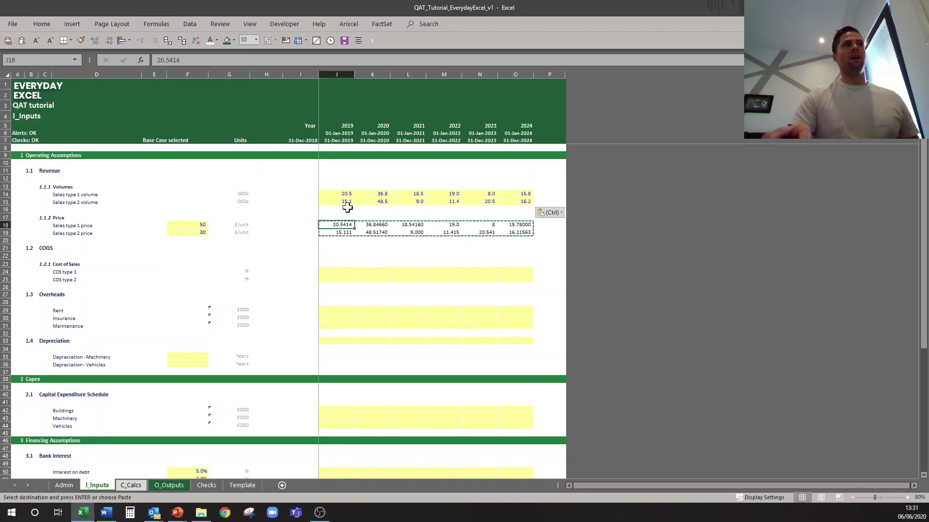
key("ctrl+z")
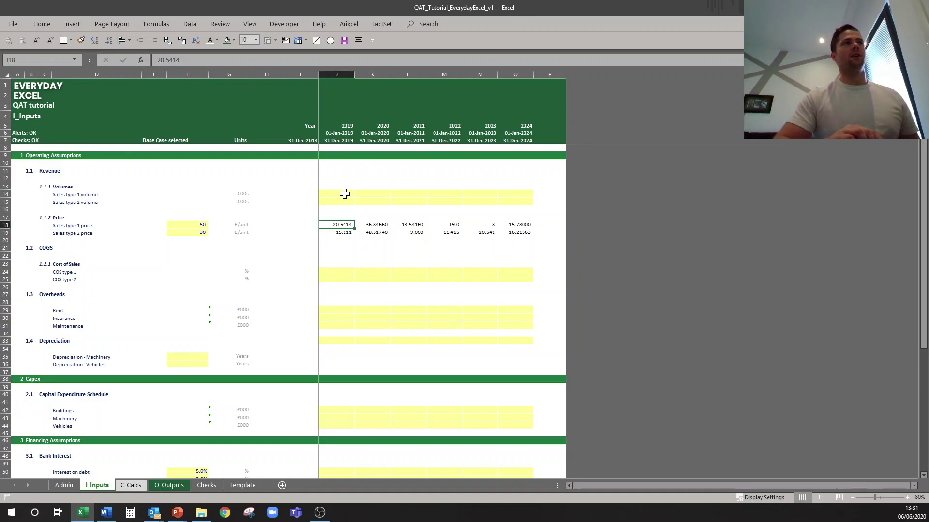
- Copy the price figures in J18:O19 and paste them into J14:O15 with the Quick Access Toolbar's Paste Values command
key("shift+Down")
key("ctrl+shift+Right")
key("ctrl+c")
key("Up")
key("Up")
key("Up")
key("Up")
key("alt")
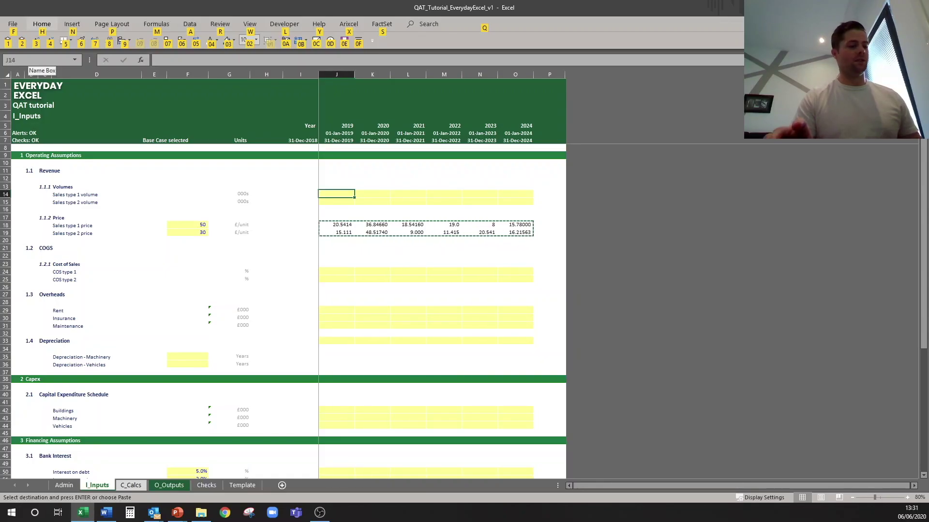
key("1")
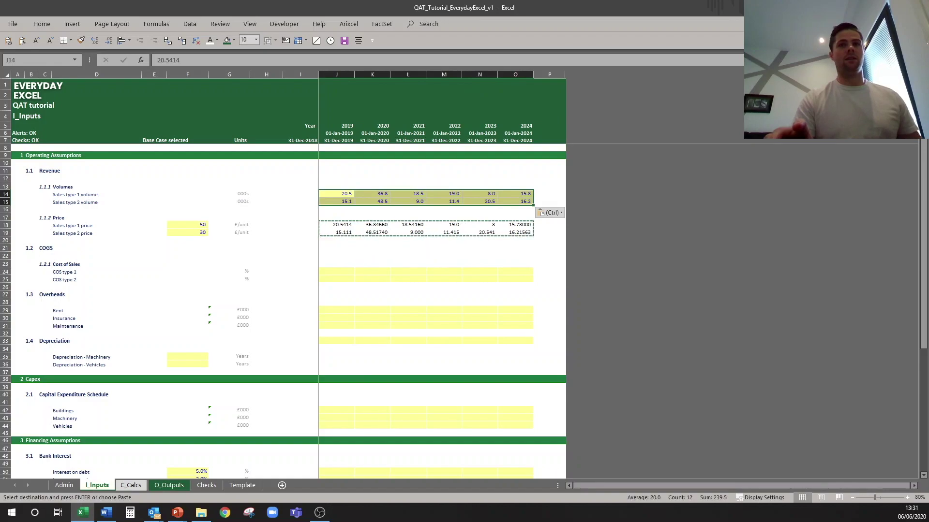
key("Escape")
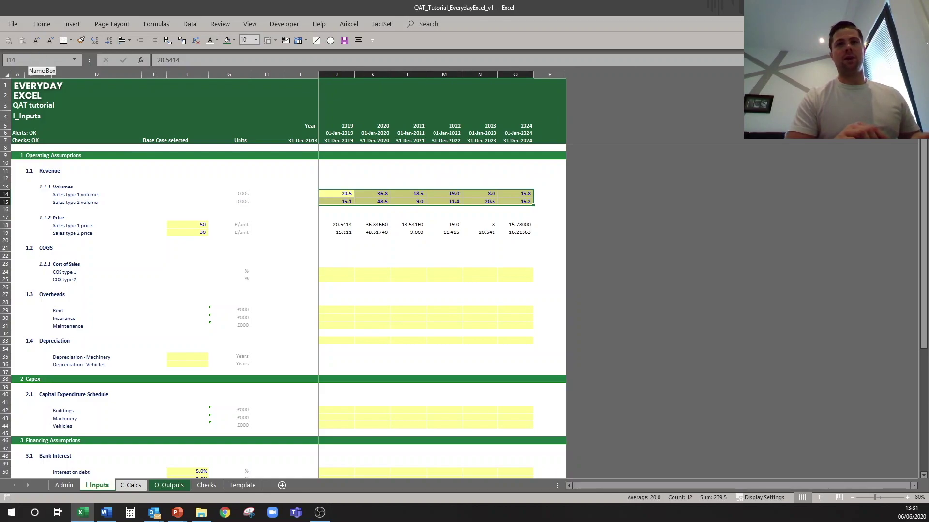
- Italicize the pasted volume figures in J14:O15 and remove the italics again
key("ctrl+i")
key("ctrl+i")
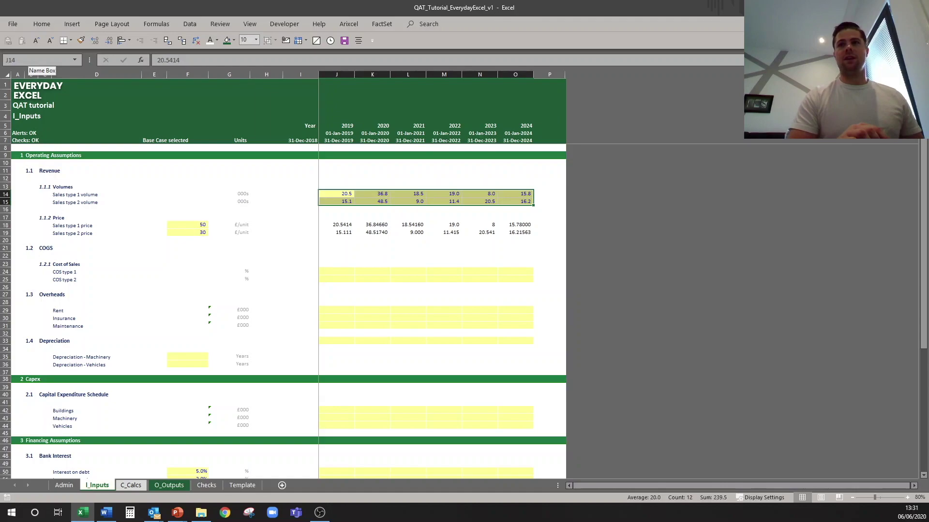
key("Down")
key("Down")
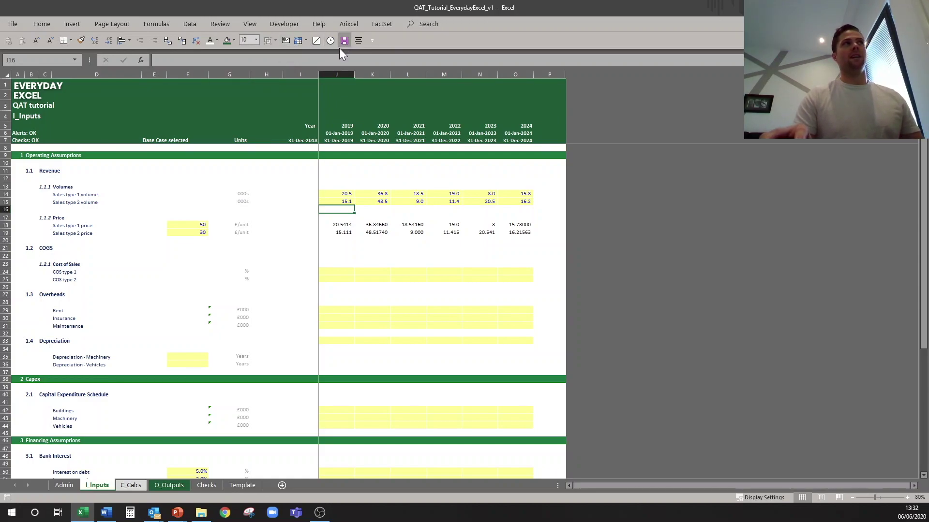
- Copy J18:O19 and paste it over J14:O15 with the Quick Access Toolbar's Paste Formulas command
left_click(342, 220)
key("Down")
key("ctrl+shift+Right")
key("ctrl+shift+Down")
key("ctrl+c")
key("Up")
key("Up")
key("Up")
key("Up")
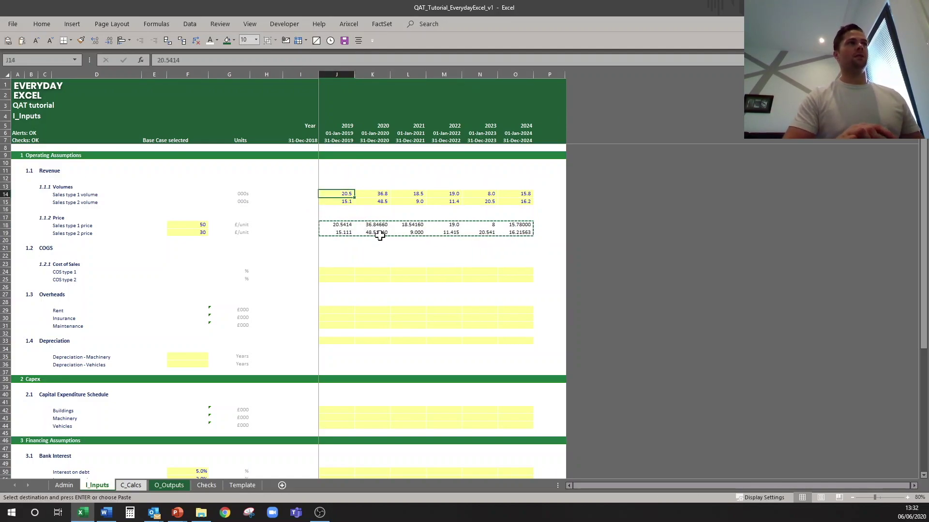
key("alt+2")
key("Escape")
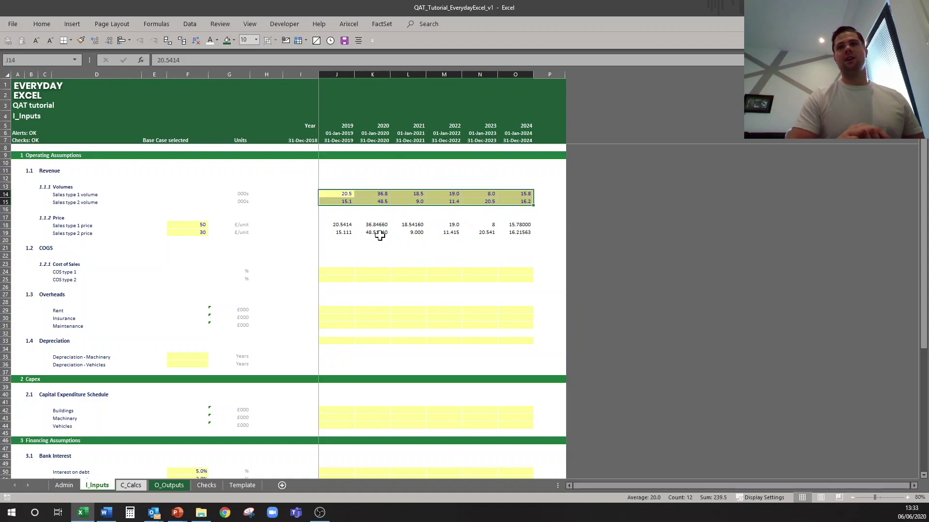
- On the C_Calcs sheet, enter the formula =G86-F86 as the Sales variance in H86
key("ctrl+Page_Down")
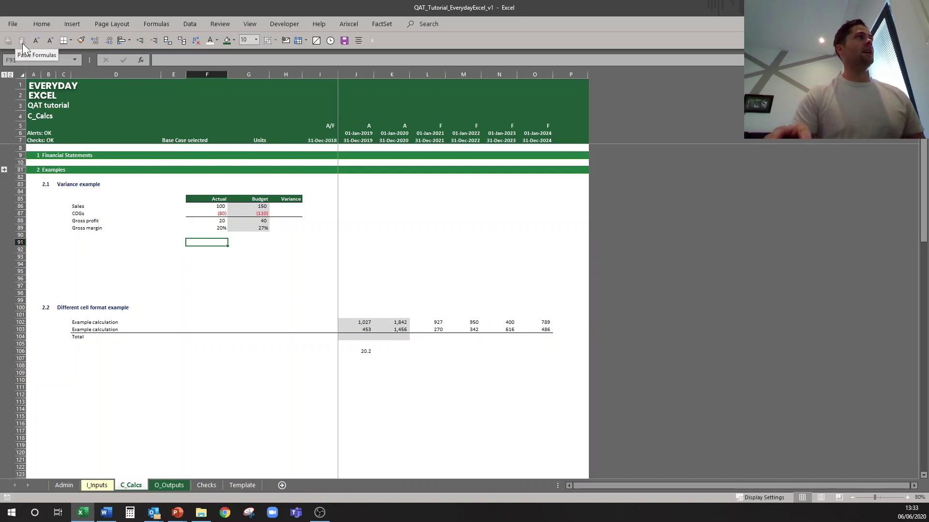
left_click(293, 207)
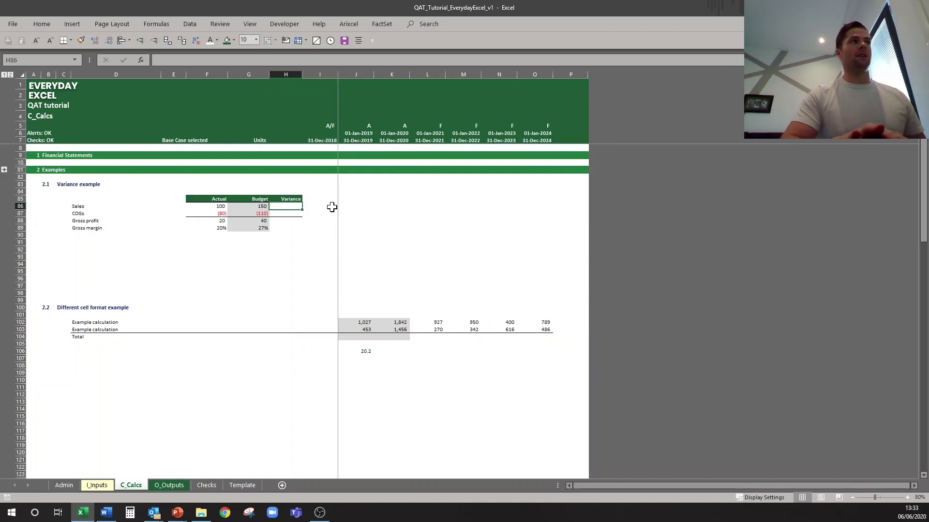
type("=")
key("Left")
type("-")
key("Left")
key("Left")
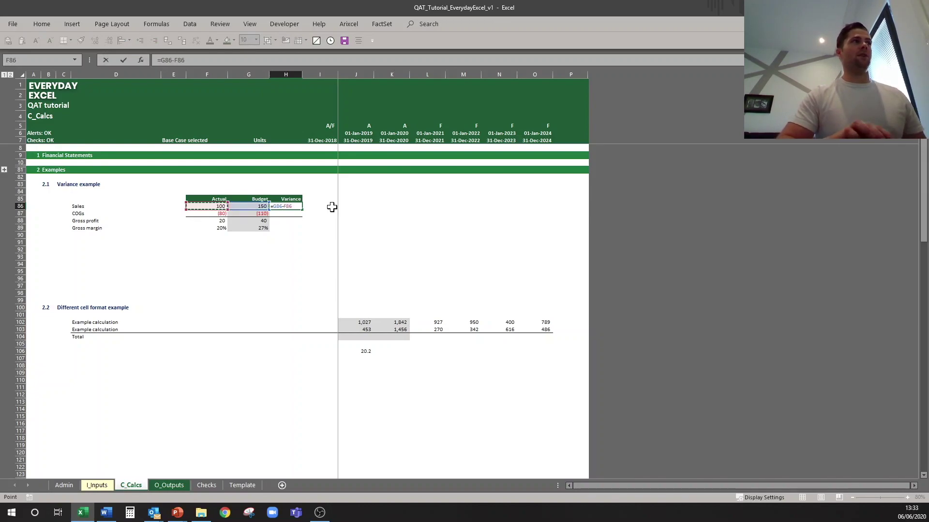
key("ctrl+Return")
- Copy the Sales variance formula in H86 down through the Gross margin row in H89
key("ctrl+c")
key("shift+Down")
key("shift+Down")
key("shift+Down")
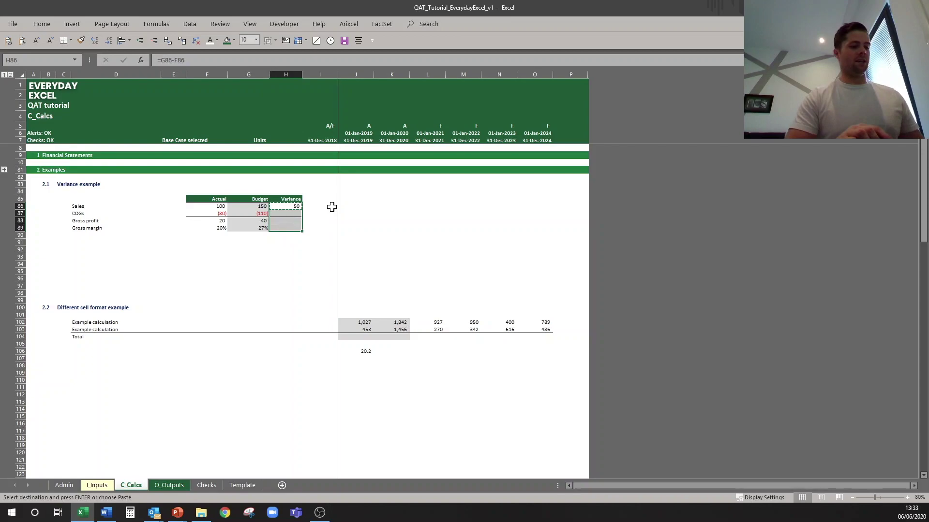
key("ctrl+v")
key("Escape")
- View the Quick Access Toolbar's border options for the Gross profit variance cell H88 and dismiss them
key("Down")
key("Down")
key("Down")
key("Down")
key("Up")
key("Up")
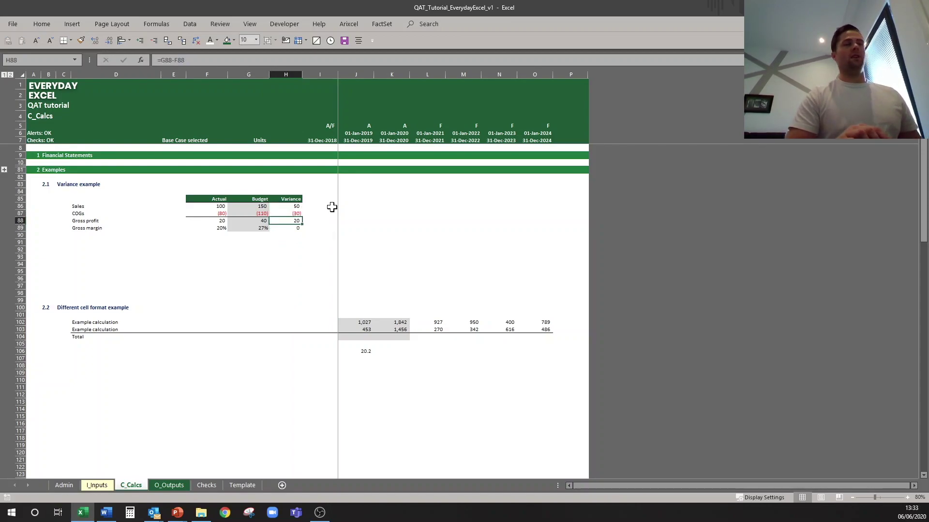
key("alt")
key("5")
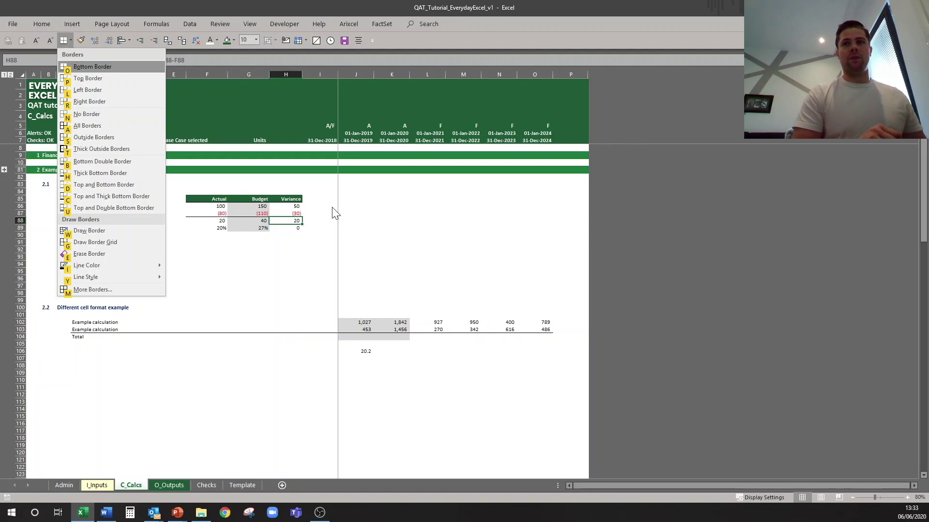
key("Escape")
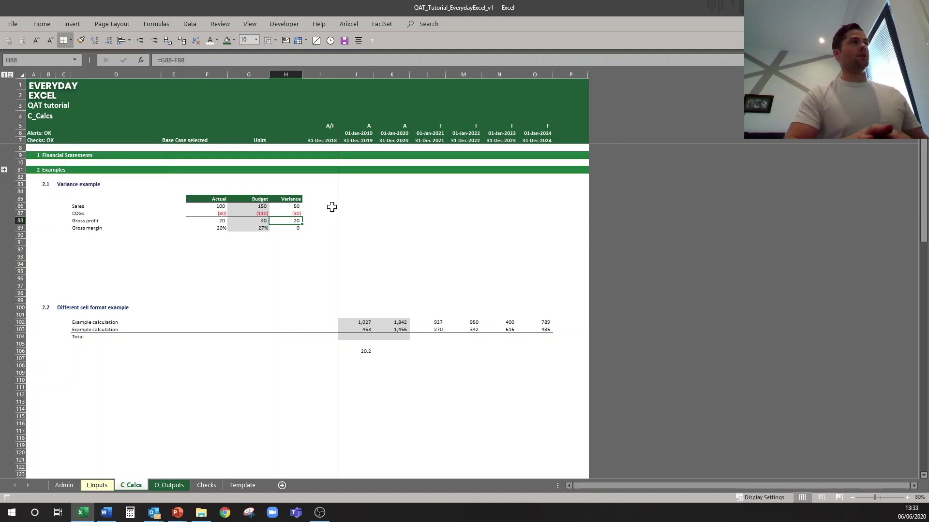
key("Escape")
- Check the Gross margin variance formula in H89 and format that cell as a percentage
key("shift+Down")
key("shift+Up")
key("Down")
key("Down")
key("Up")
key("Up")
key("Up")
key("Down")
key("Down")
key("F2")
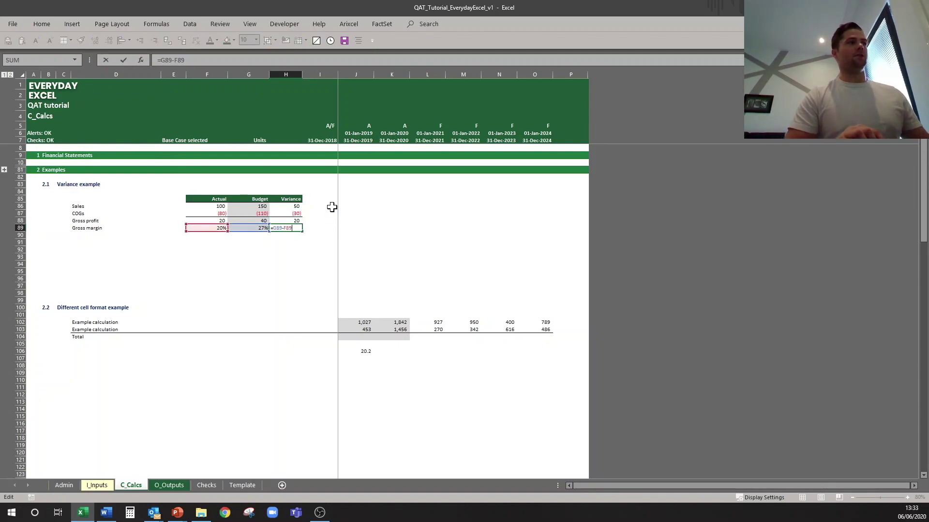
key("Escape")
key("ctrl+shift+5")
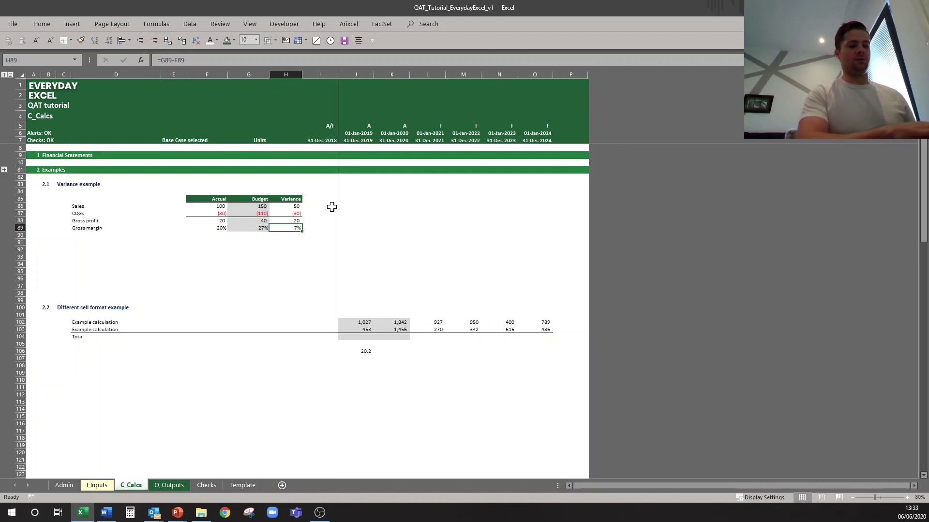
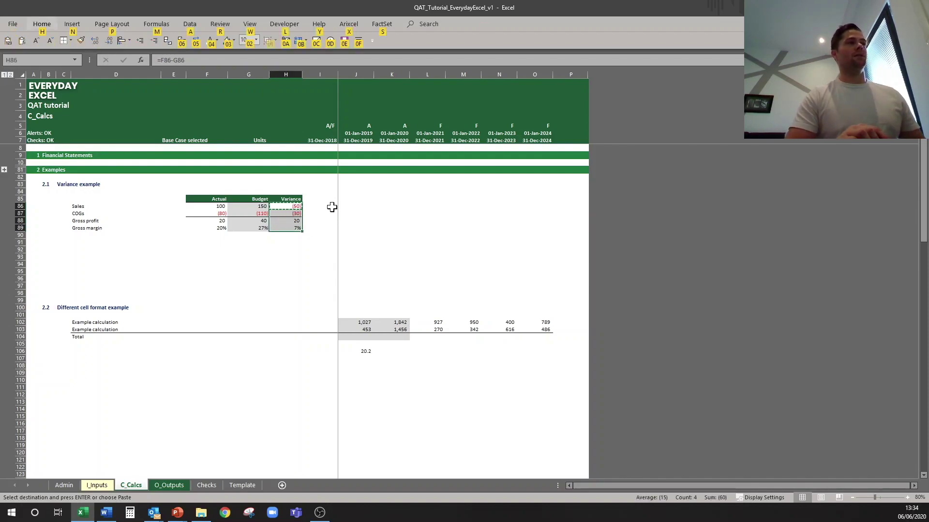
- Paste only the Sales variance formula from H86 into the variance cells down to H89, check it, and undo the paste
key("alt+2")
key("Escape")
key("Down")
key("Down")
key("Down")
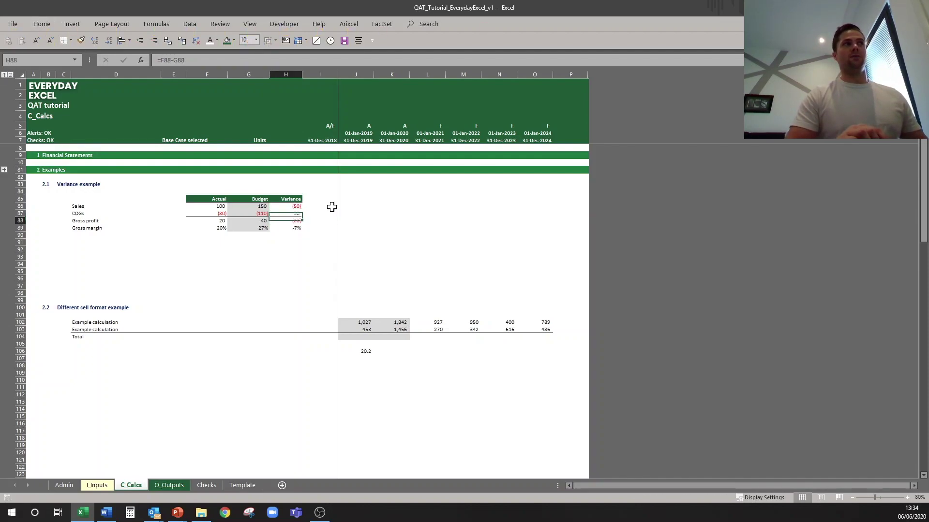
key("Up")
key("Up")
key("Up")
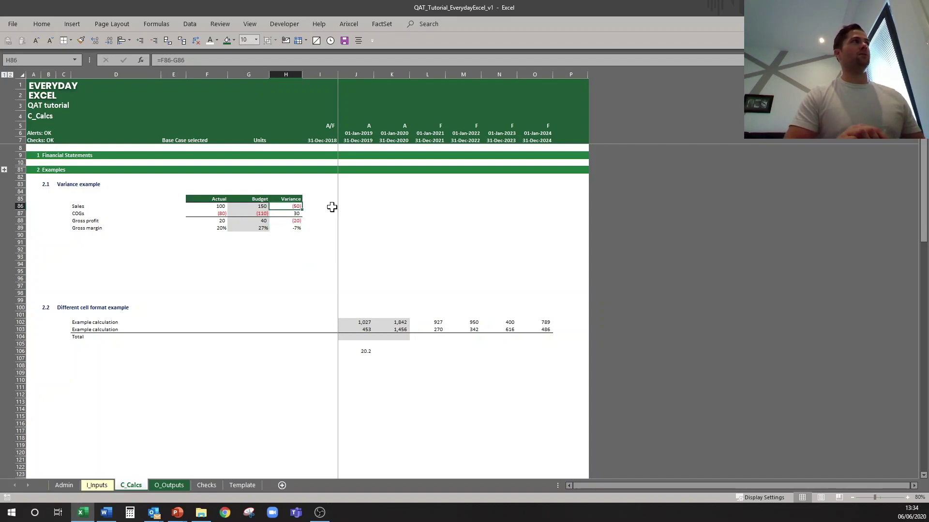
key("ctrl+z")
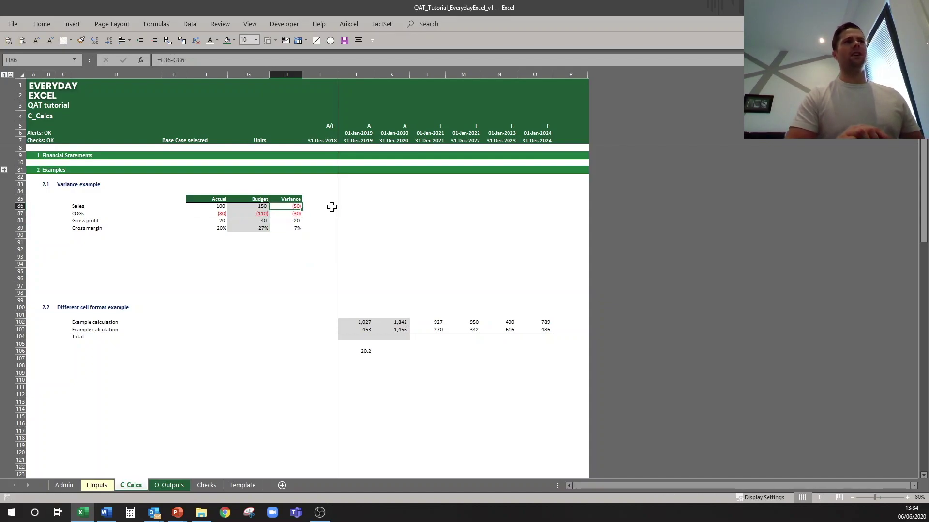
- Copy the Sales variance formula in H86 and paste only the formula down through the Gross margin row in H89
key("ctrl+c")
key("shift+Down")
key("shift+Down")
key("shift+Down")
key("ctrl+v")
key("alt+1")
key("Escape")
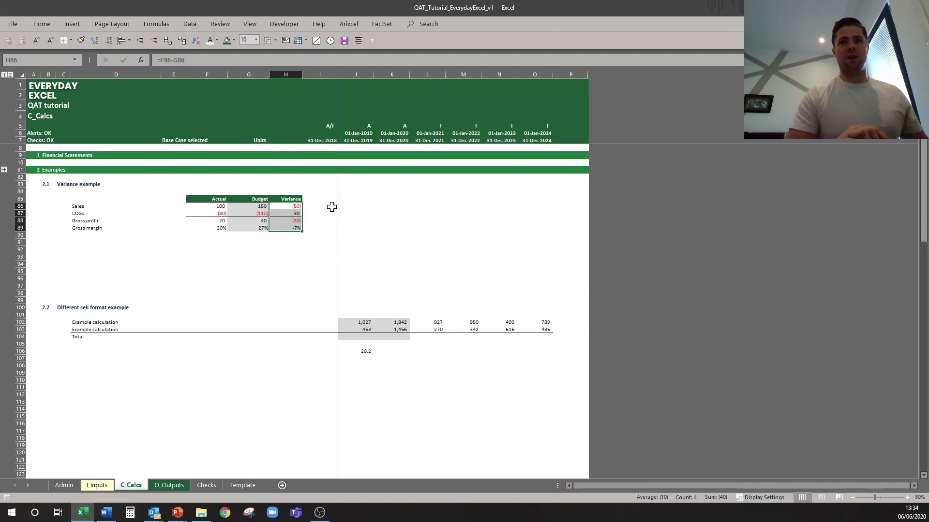
key("Down")
key("Down")
key("Down")
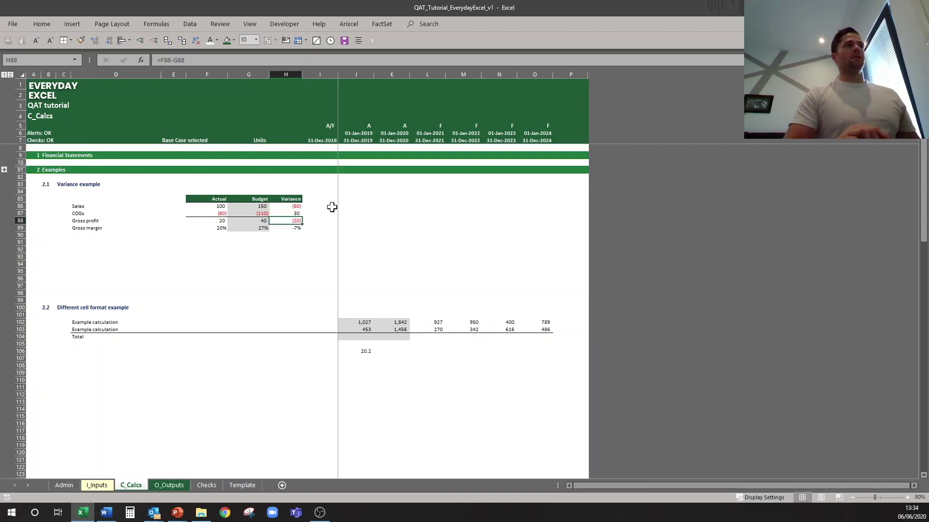
- Examine the actual and forecast columns of the Different cell format example in section 2.2
left_click(354, 344)
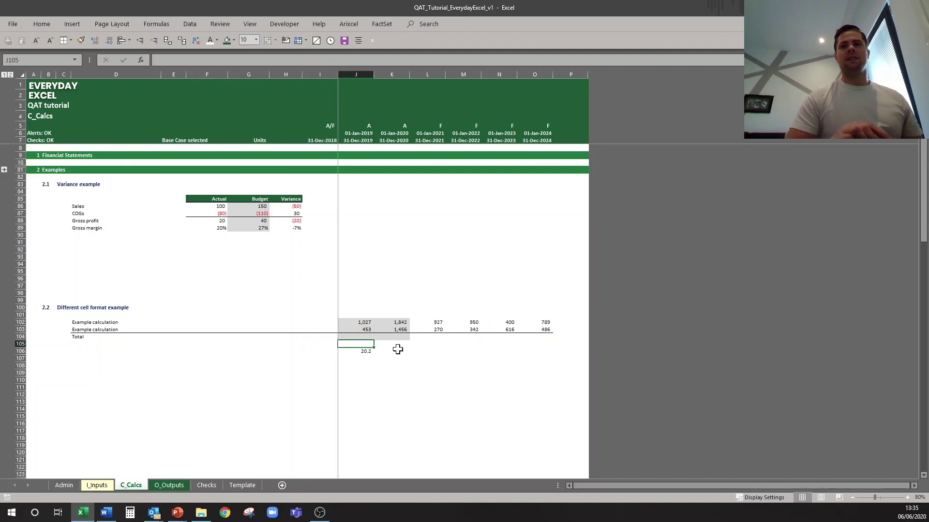
left_click_drag(352, 321, 392, 337)
left_click(397, 349)
left_click_drag(368, 127, 389, 125)
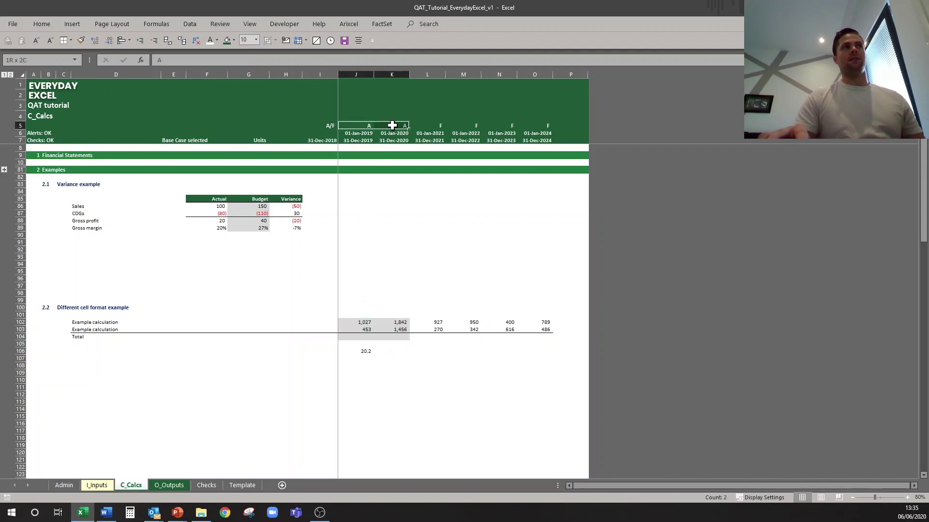
left_click_drag(419, 337, 534, 334)
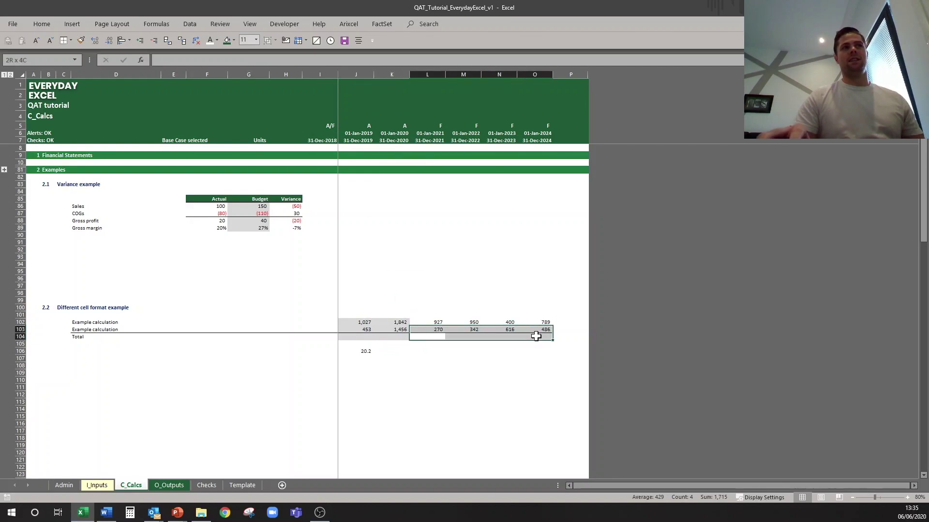
- Enter the formula =SUM(J102:J103) in the Total row's cell J104
left_click(358, 337)
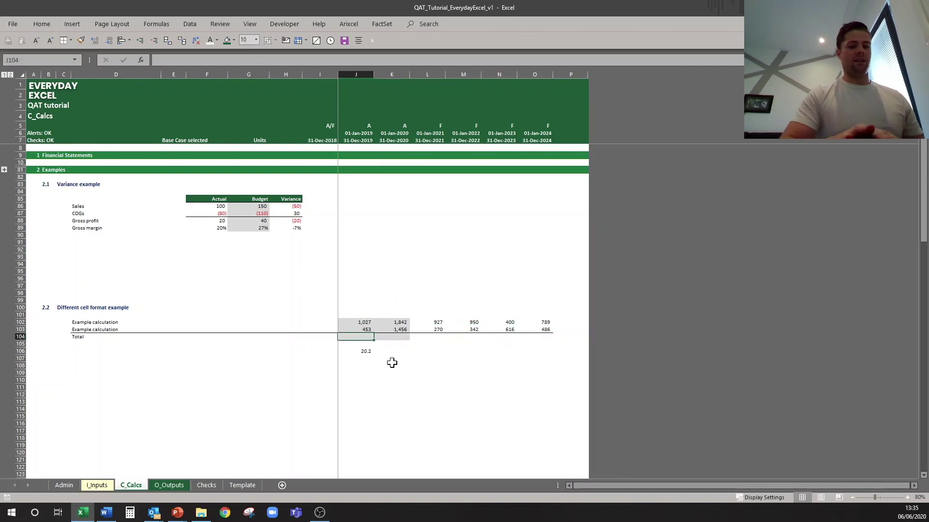
key("alt+equal")
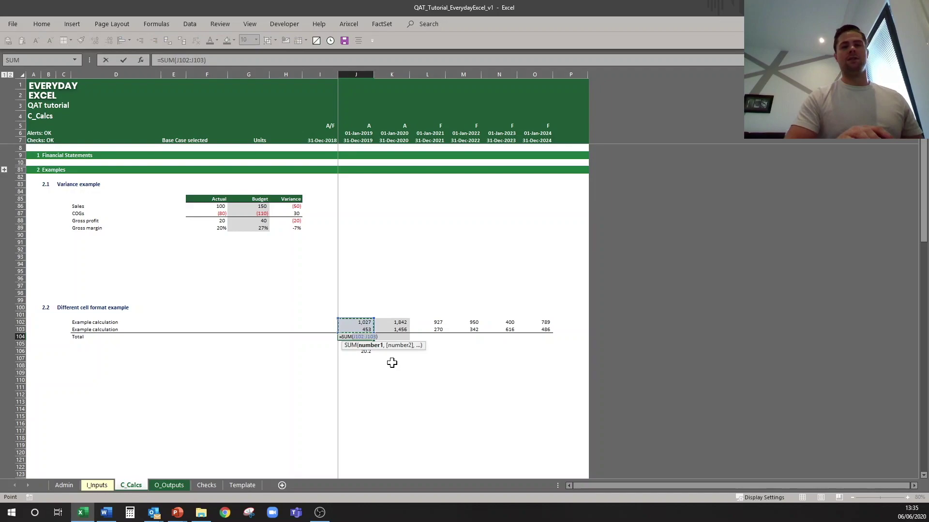
key("ctrl+Return")
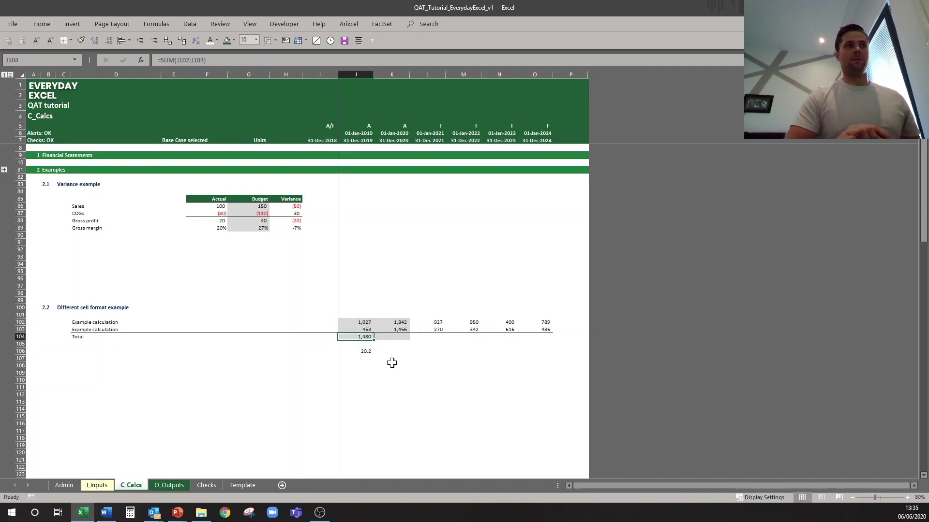
- Copy the Total formula from J104 across to O104 with a regular paste and undo the paste
key("ctrl+c")
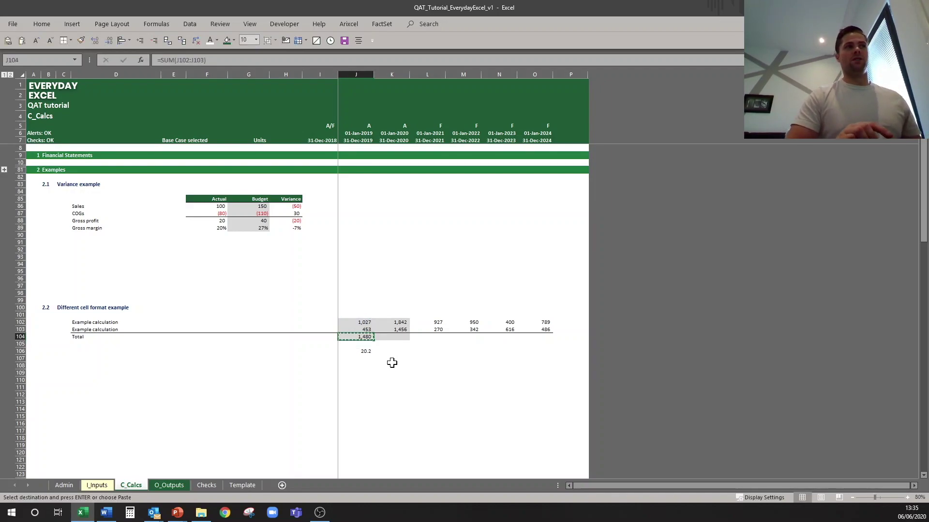
key("shift+Right")
key("shift+Right")
key("shift+Right")
key("shift+Right")
key("shift+Right")
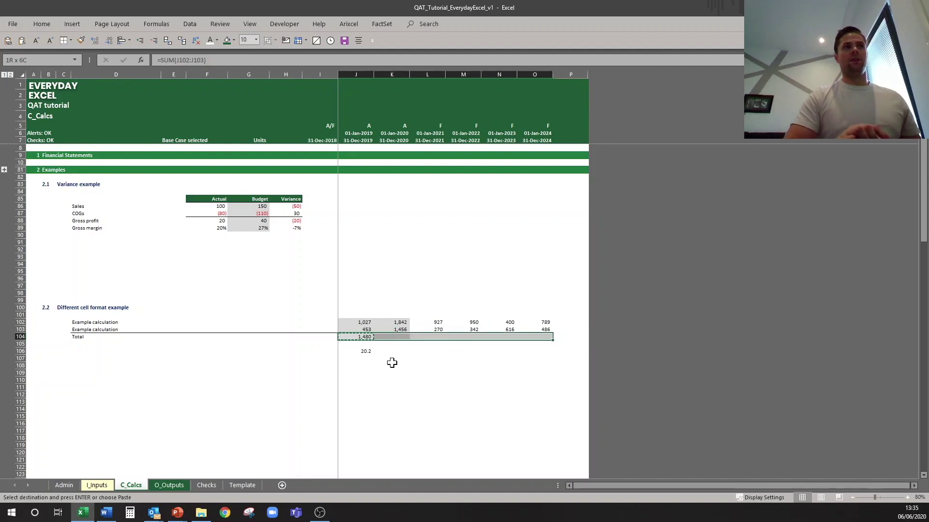
key("ctrl+v")
key("Down")
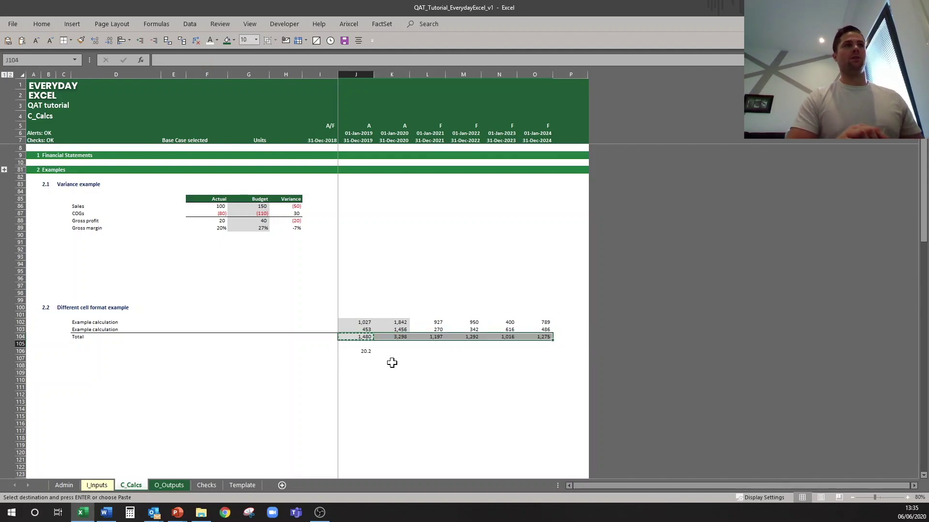
key("ctrl+z")
- Copy the Total formula in J104 and paste only the formula across the row through O104
key("ctrl+c")
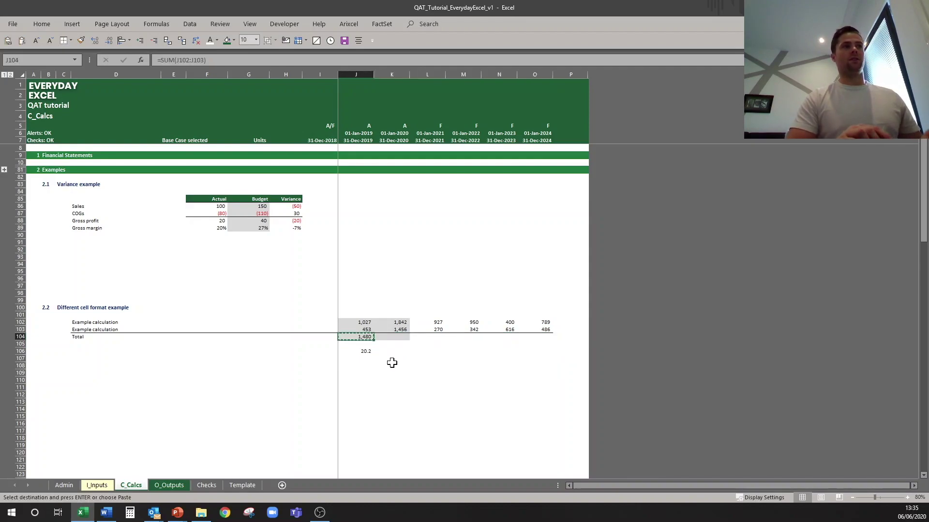
key("ctrl+shift+Right")
key("shift+Left")
key("ctrl+v")
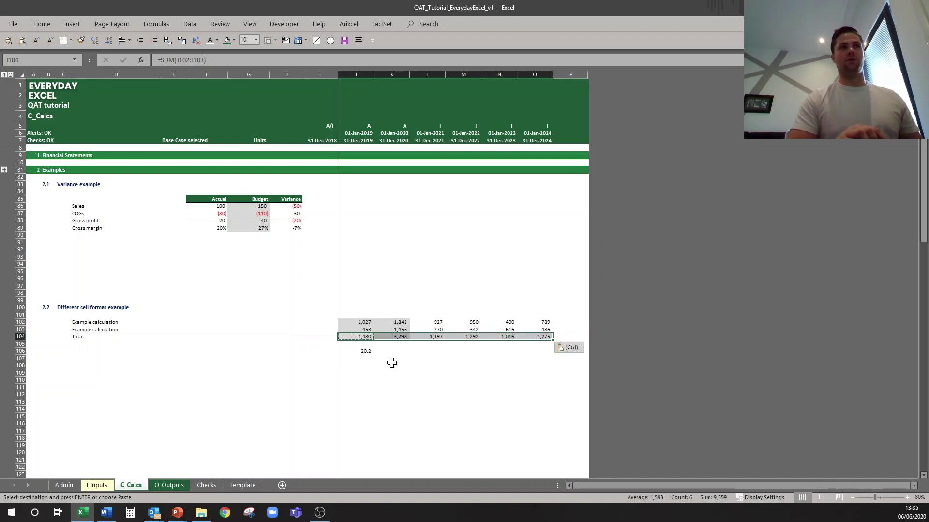
key("Escape")
left_click_drag(365, 337, 528, 343)
left_click(463, 351)
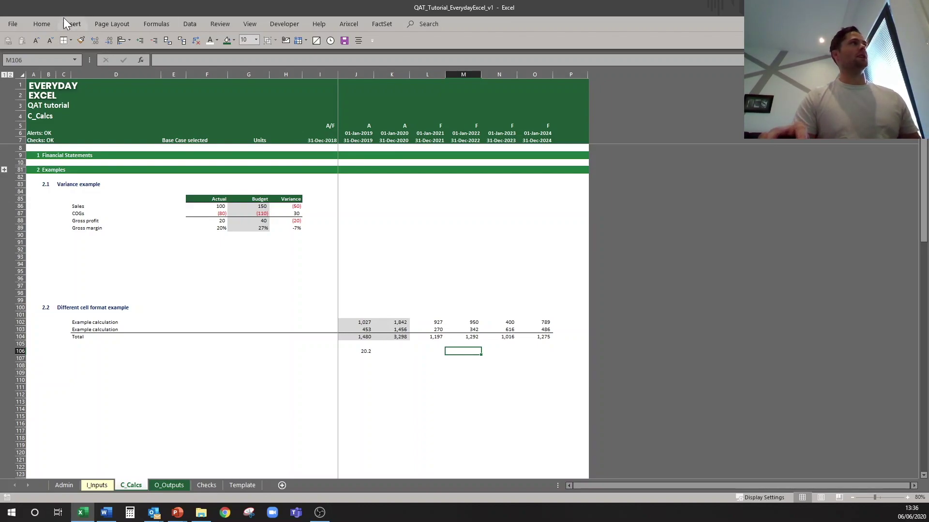
- View the standard Paste command among the Home commands, dismiss it, and select the Example calculation label in D102
left_click(42, 24)
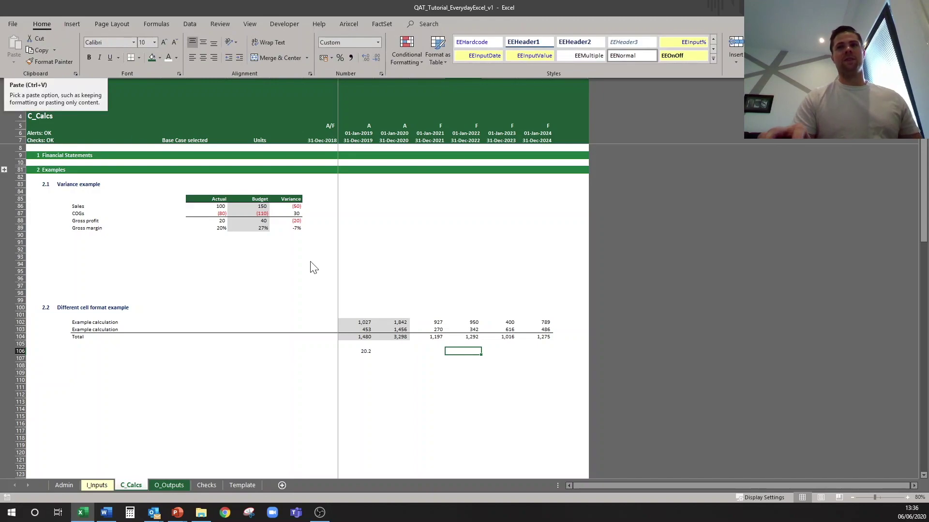
left_click(408, 314)
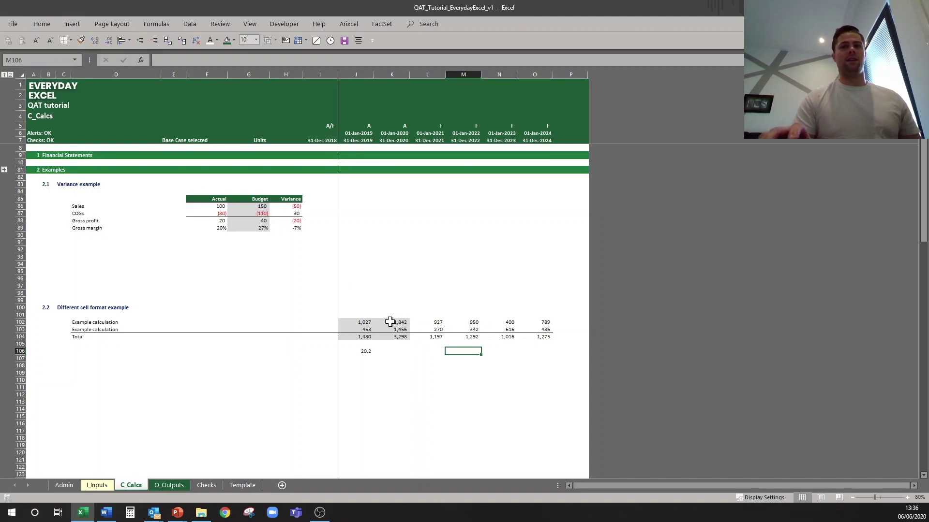
left_click(174, 389)
left_click(145, 323)
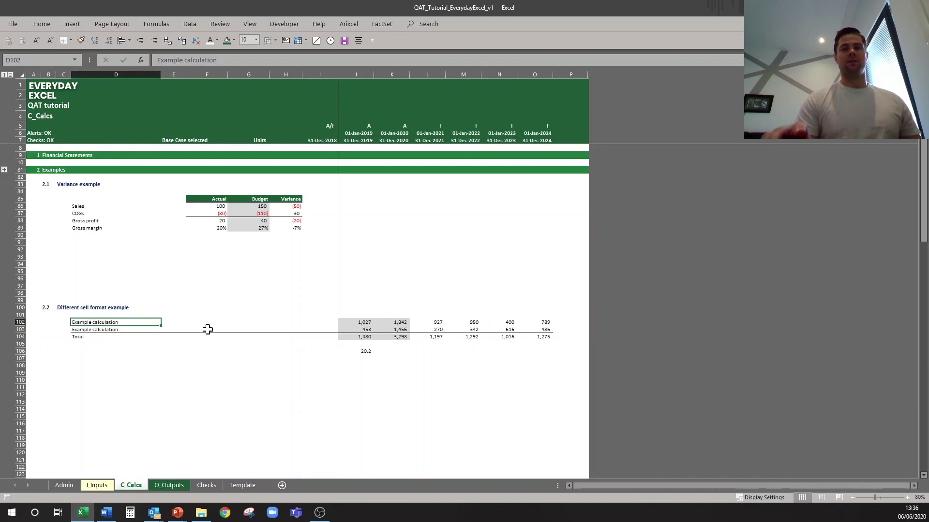
- Switch to Presentation1 in PowerPoint and select the Everyday Excel title box
mouse_move(180, 517)
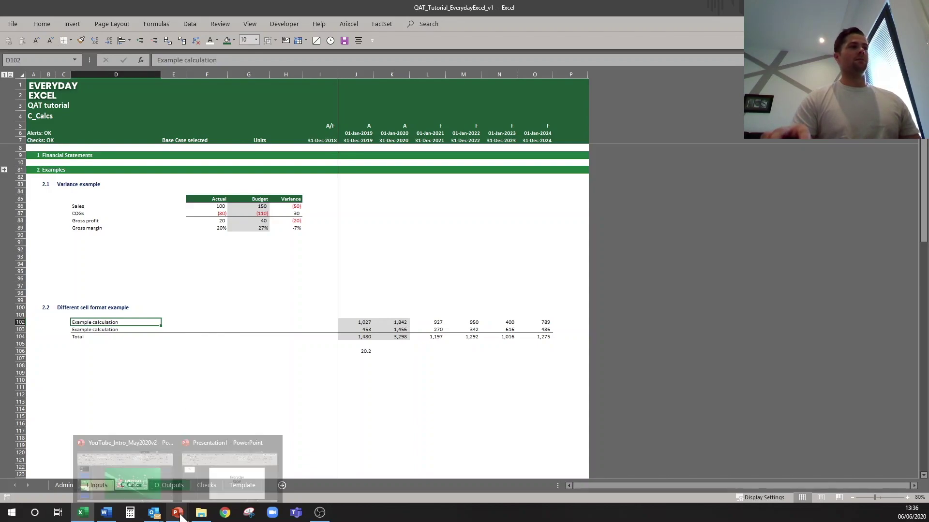
left_click(222, 489)
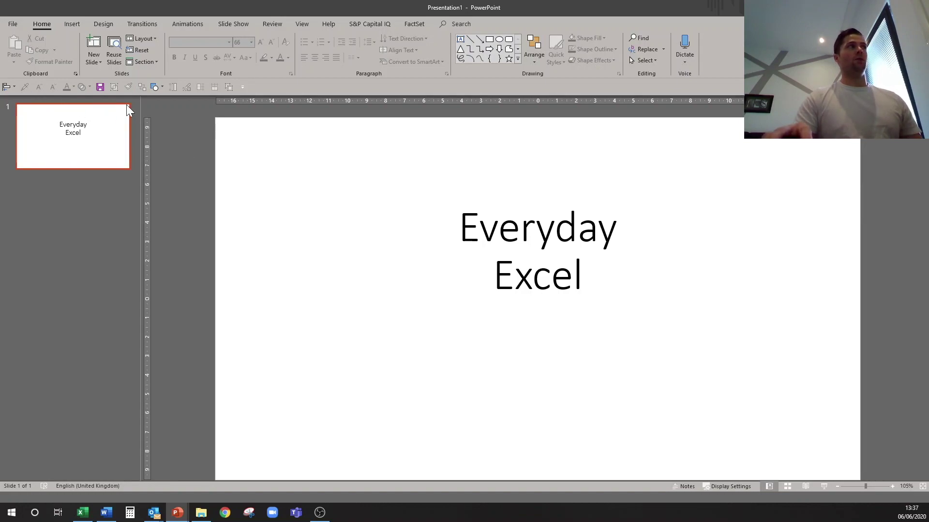
left_click(479, 227)
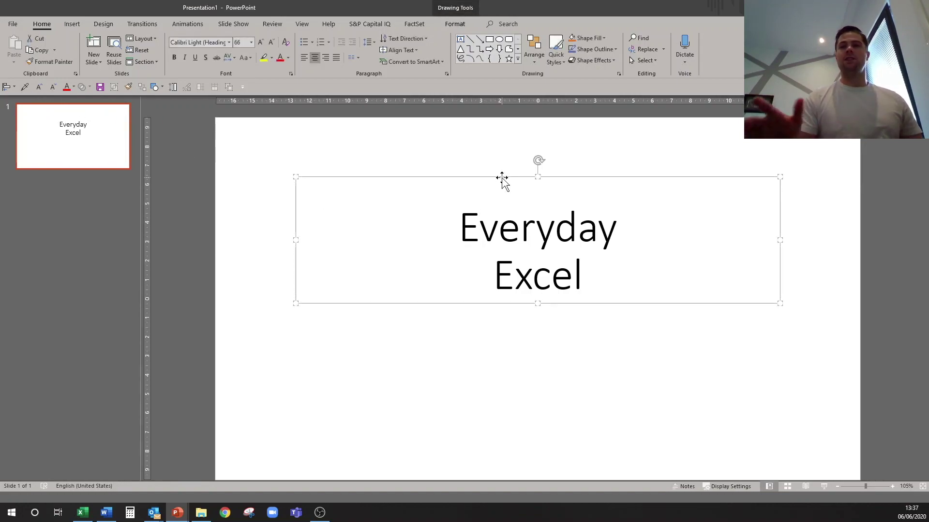
- Repeatedly decrease and increase the Everyday Excel title's font size, finishing at 72
key("ctrl+shift+comma")
key("ctrl+shift+comma")
key("ctrl+shift+comma")
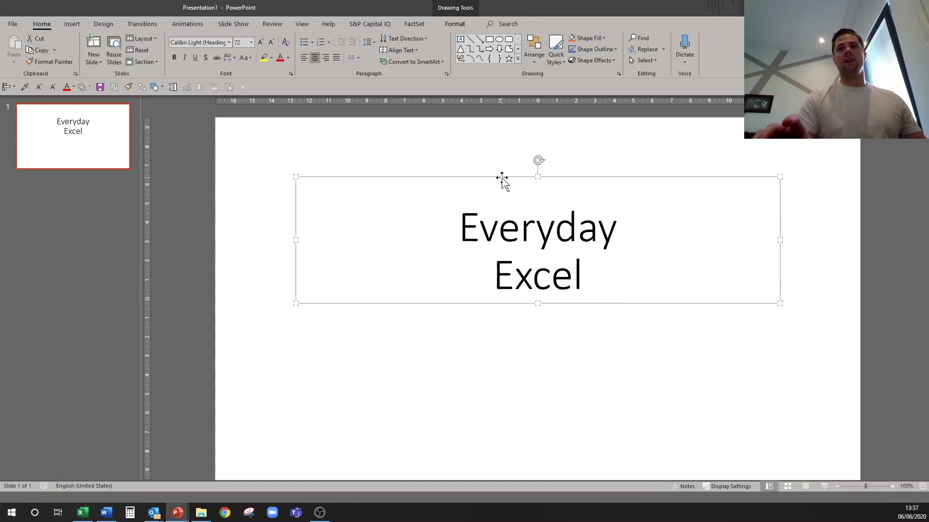
key("ctrl+shift+period")
key("ctrl+shift+period")
key("ctrl+shift+period")
key("ctrl+shift+comma")
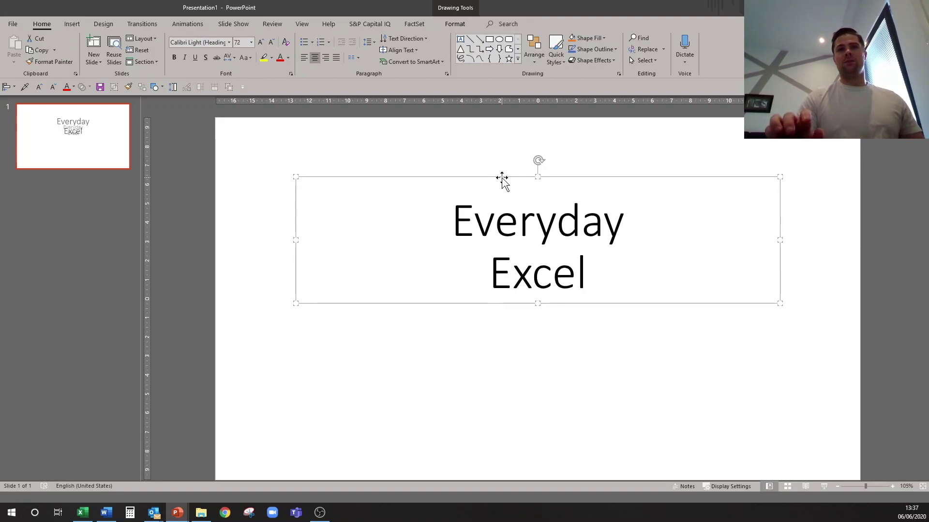
key("ctrl+shift+comma")
key("ctrl+shift+comma")
key("ctrl+shift+period")
key("ctrl+shift+period")
key("ctrl+shift+period")
key("ctrl+shift+comma")
key("ctrl+shift+comma")
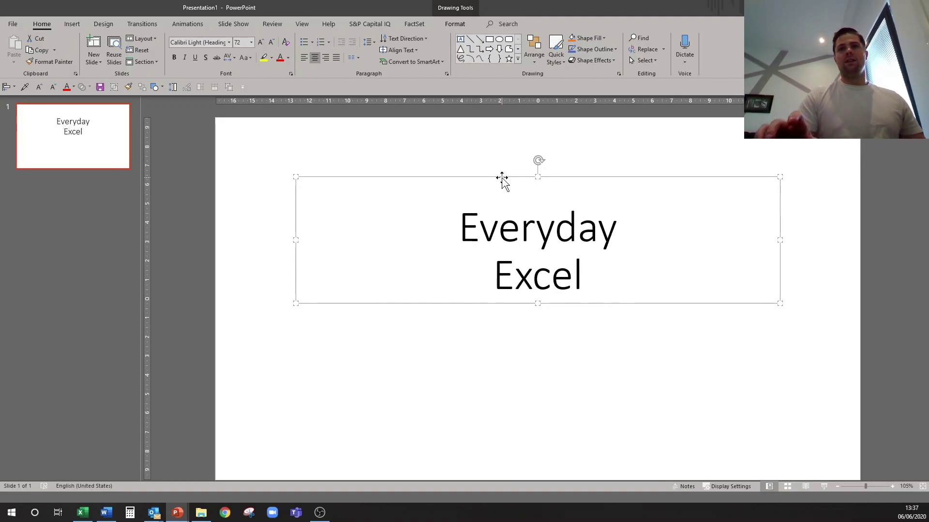
key("ctrl+shift+comma")
key("ctrl+shift+period")
key("ctrl+shift+period")
key("ctrl+shift+period")
key("ctrl+shift+period")
key("ctrl+shift+comma")
key("ctrl+shift+comma")
key("ctrl+shift+comma")
key("ctrl+shift+period")
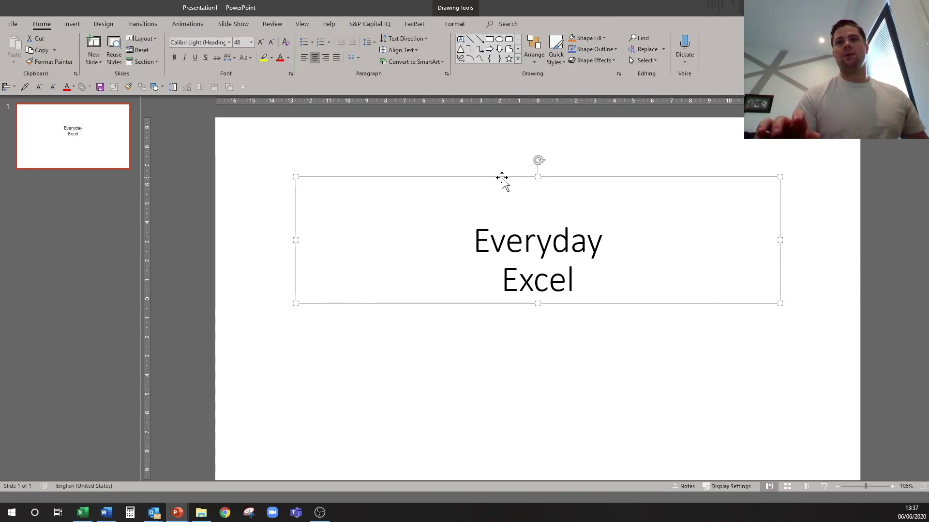
key("ctrl+shift+period")
key("ctrl+shift+period")
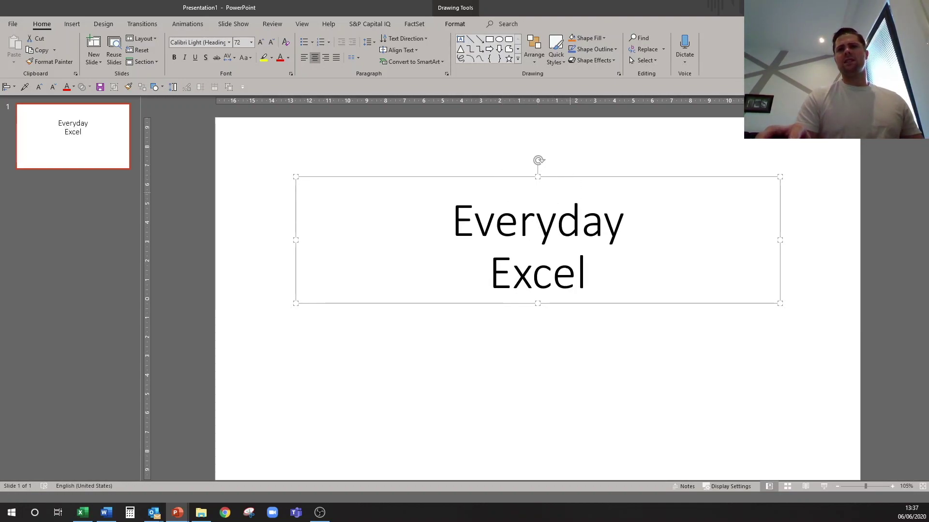
- Switch back to Excel, increase the D102 label's font size to 16 and reduce it back to 10
left_click(82, 512)
key("alt+3")
key("alt+3")
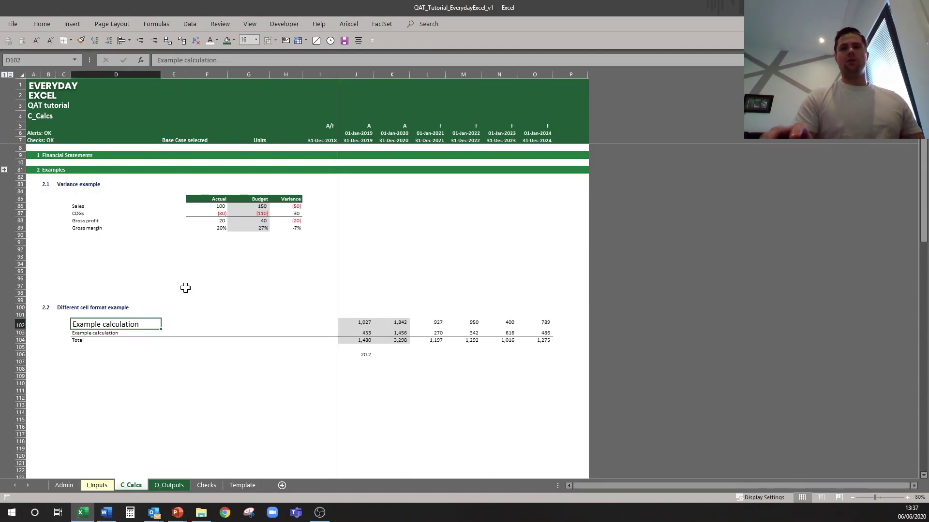
key("alt+4")
key("alt+4")
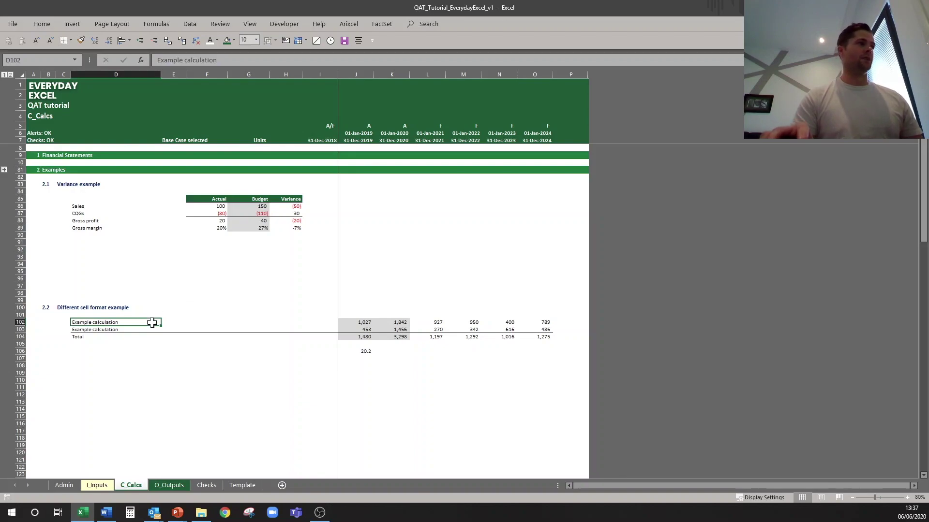
- Open the I_Inputs sheet and examine the number formats of the Price values in J18:O19
left_click(220, 350)
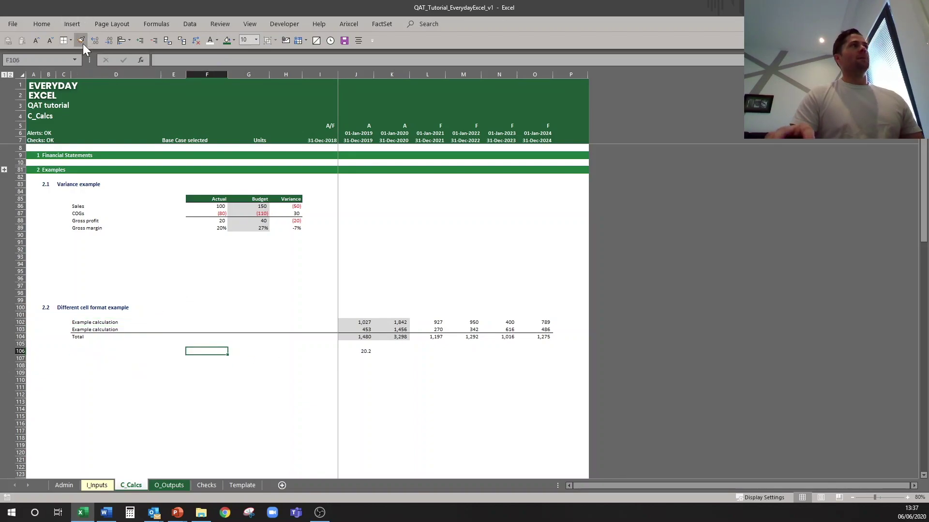
left_click(97, 485)
left_click(373, 255)
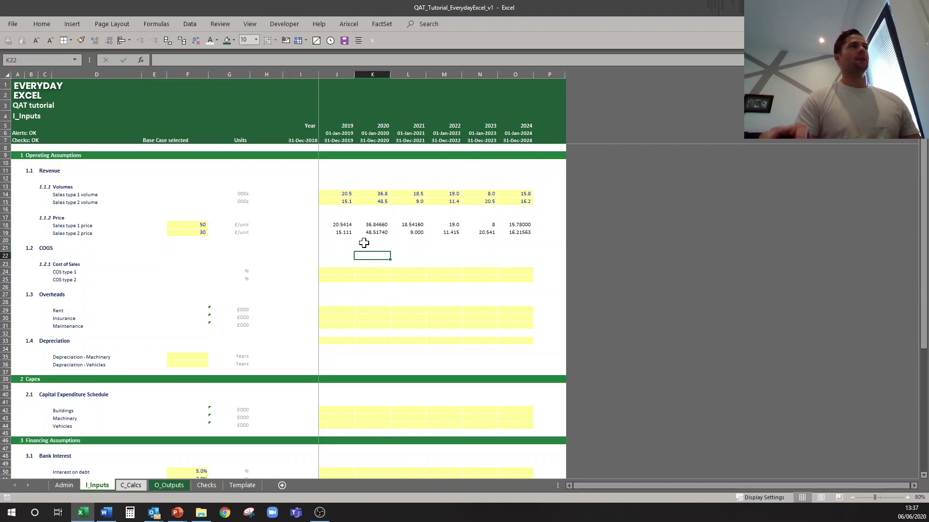
left_click(338, 225)
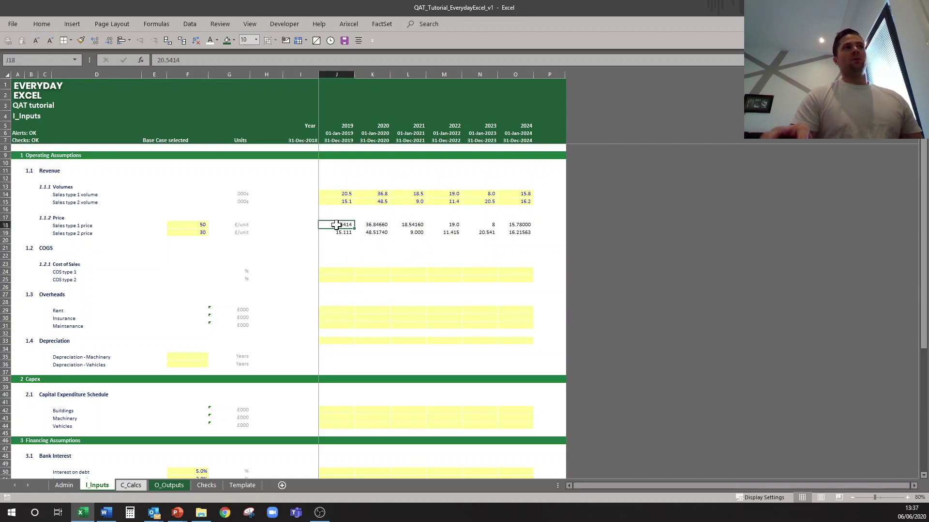
left_click_drag(336, 225, 524, 232)
- Apply the formatting of the Sales type 1 volume cell J14 to the price cell J18 with Format Painter
left_click(344, 194)
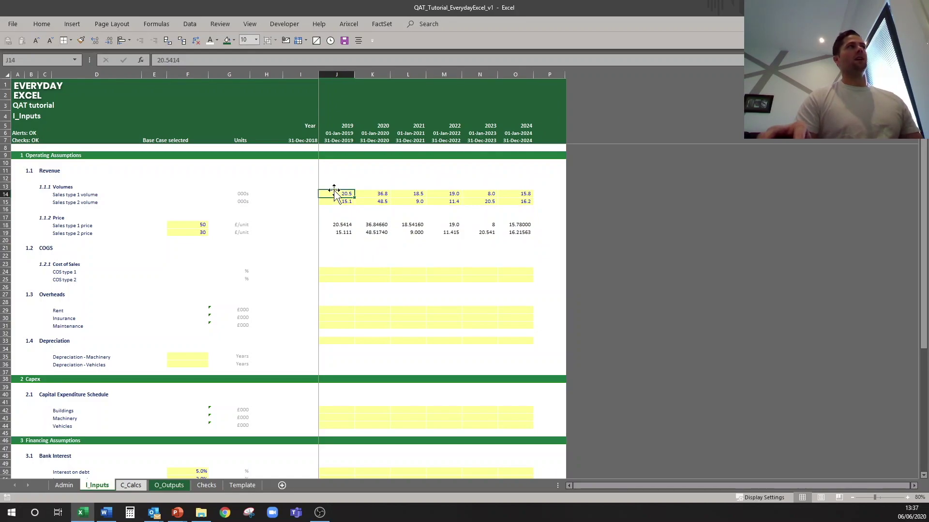
left_click(80, 40)
left_click(338, 225)
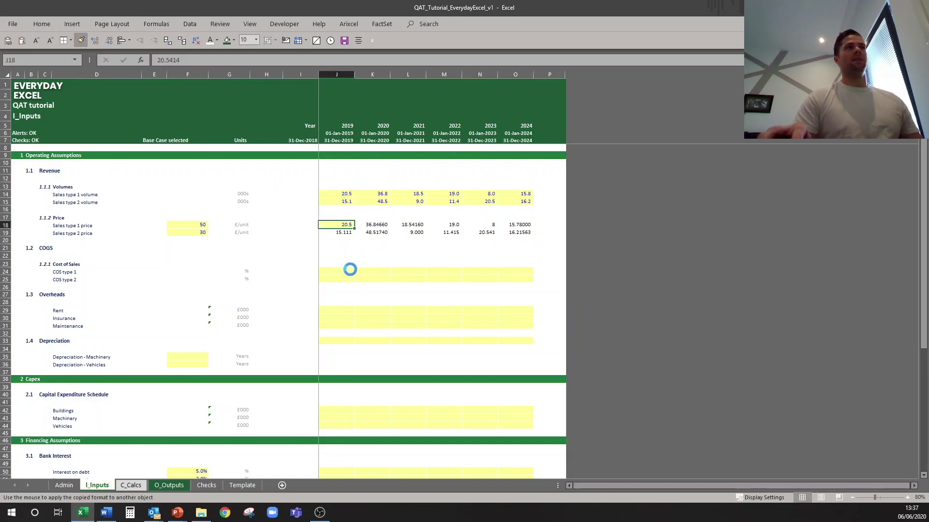
- Apply the formatting of the Sales type 1 volume cell J14 to the whole price range J18:O19 with Format Painter
left_click(344, 194)
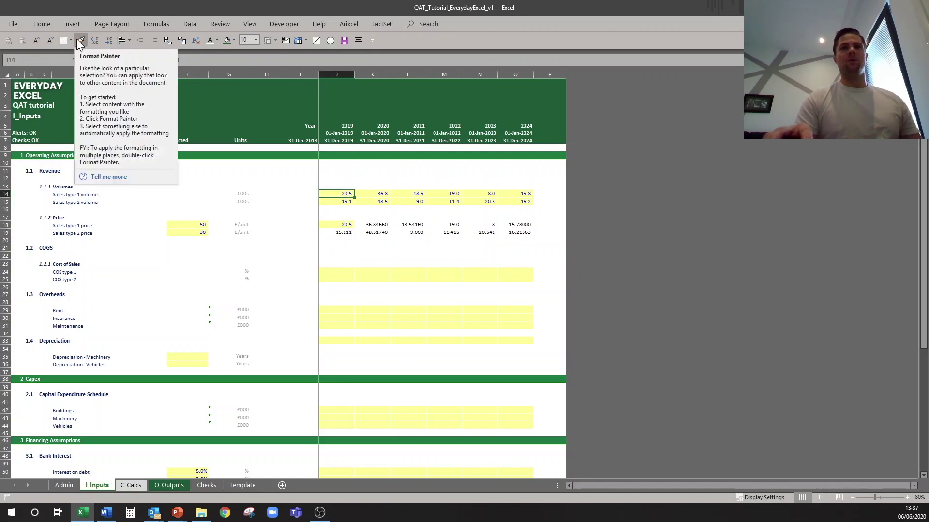
left_click(350, 247)
left_click(340, 196)
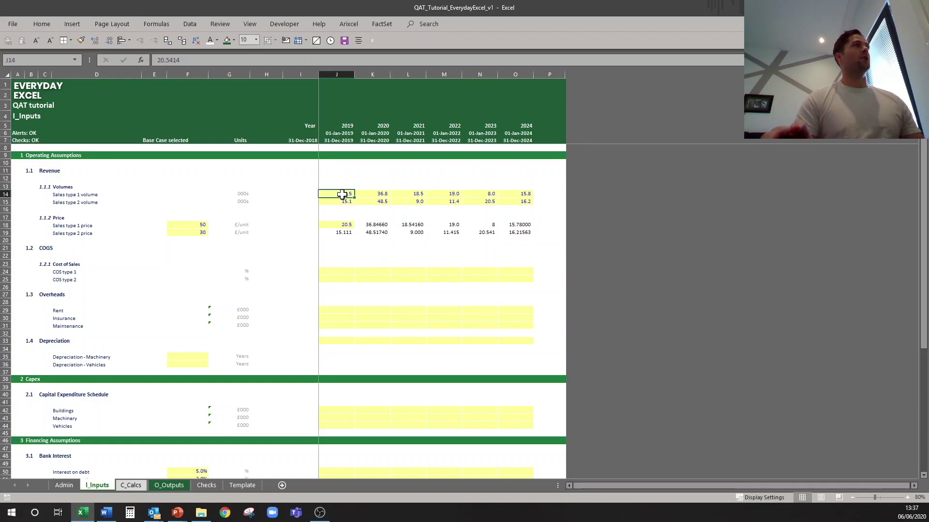
key("alt")
key("6")
left_click_drag(338, 224, 516, 231)
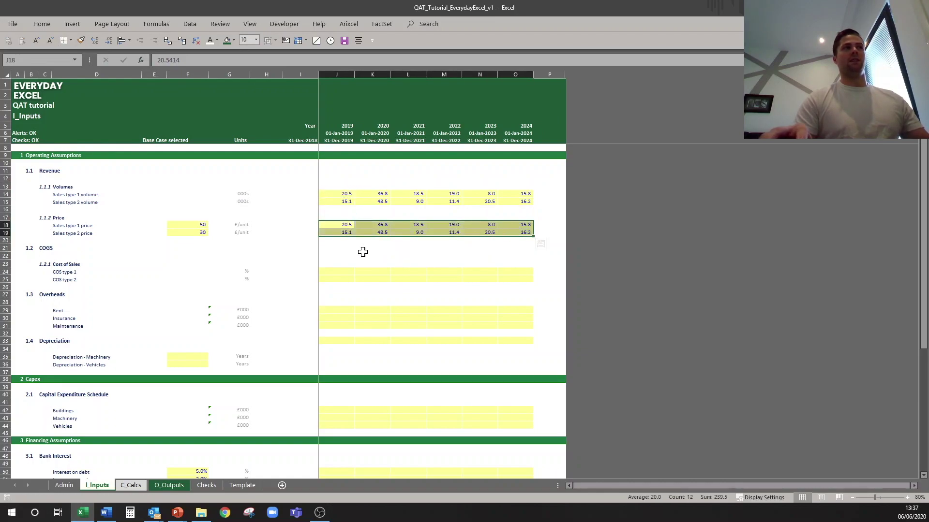
left_click(334, 256)
- Apply the formatting of the Rent units cell G29 to the price range J18:O19 with Format Painter
left_click(242, 310)
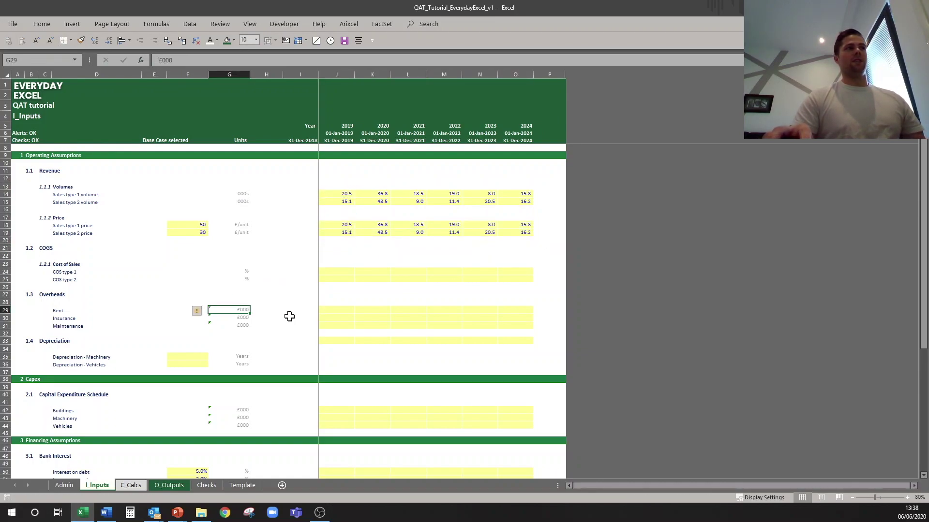
key("alt+6")
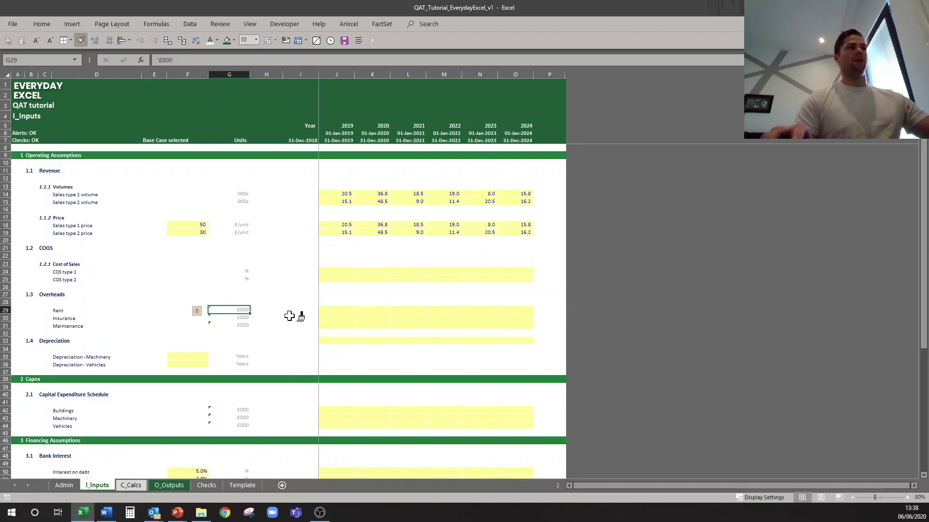
left_click_drag(347, 226, 523, 232)
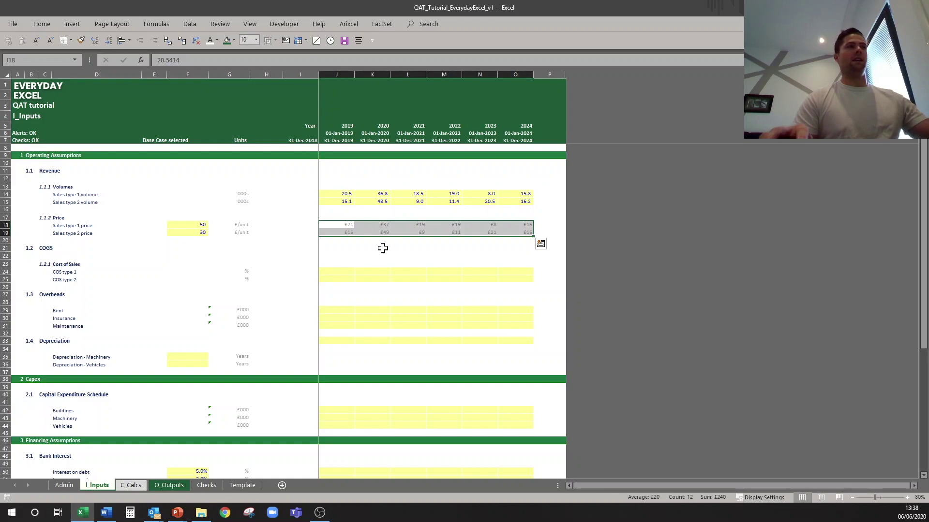
- Copy the volume formatting from J14 back onto the price range J18:O19 with Format Painter
left_click(346, 194)
key("alt+6")
mouse_move(347, 225)
left_mouse_down()
mouse_move(411, 240)
mouse_move(525, 233)
left_mouse_up()
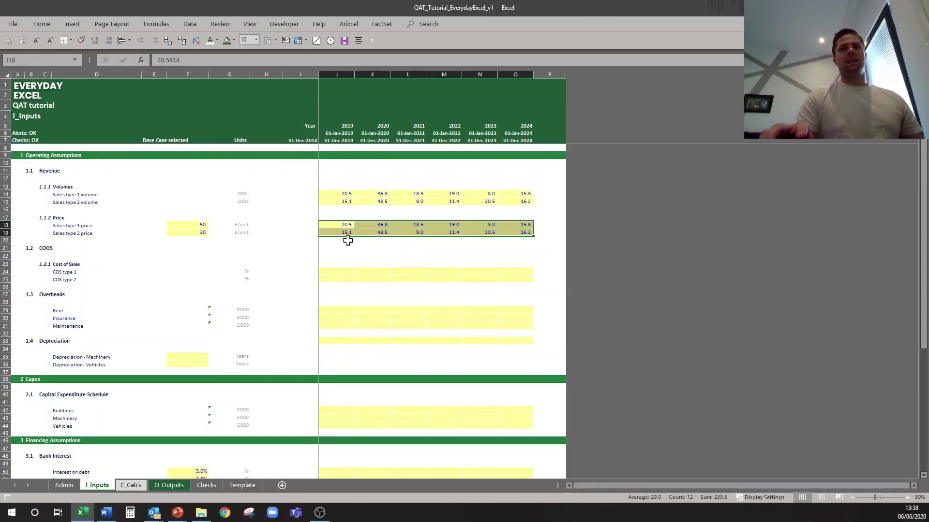
- Increase and decrease the decimals of the price values in J18:O19, passing through none and two and finishing at one decimal place
left_click(96, 41)
left_click(97, 41)
left_click(107, 41)
left_click(107, 40)
left_click(108, 40)
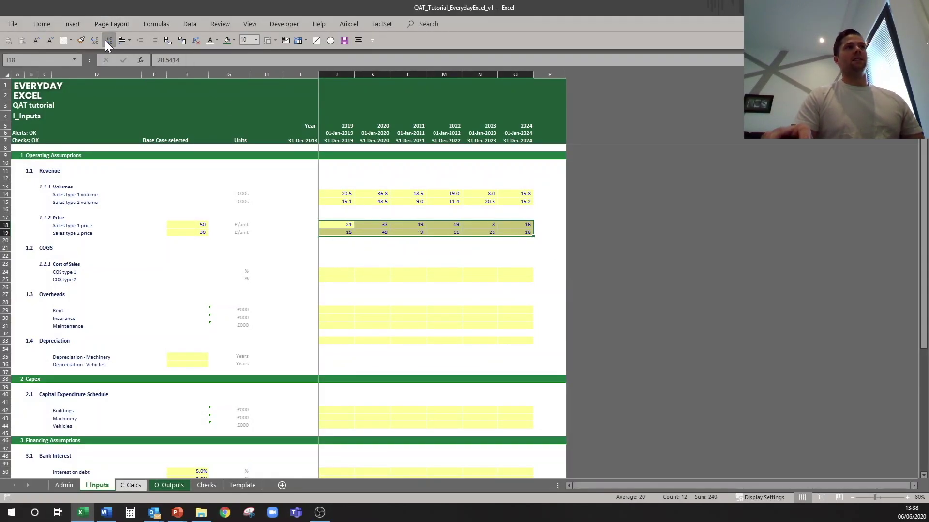
left_click(95, 40)
left_click(95, 40)
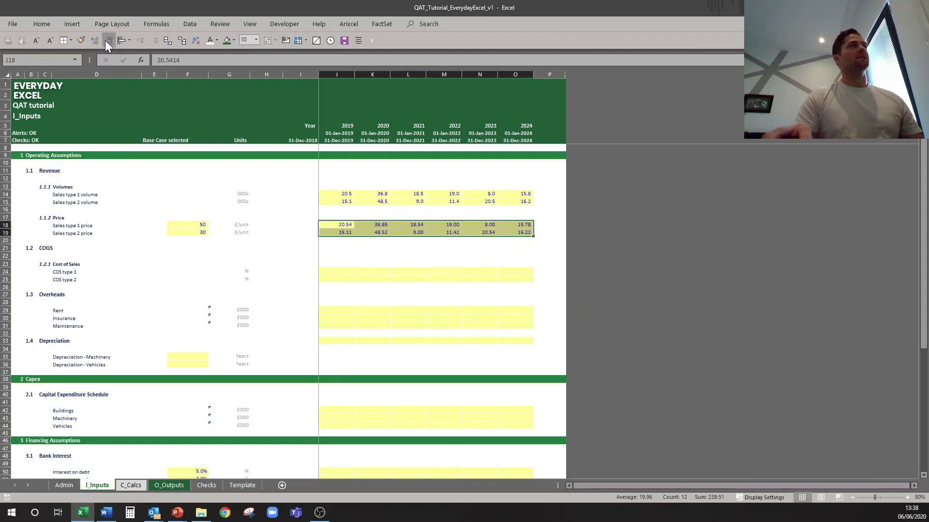
left_click(108, 40)
left_click(94, 42)
left_click(106, 42)
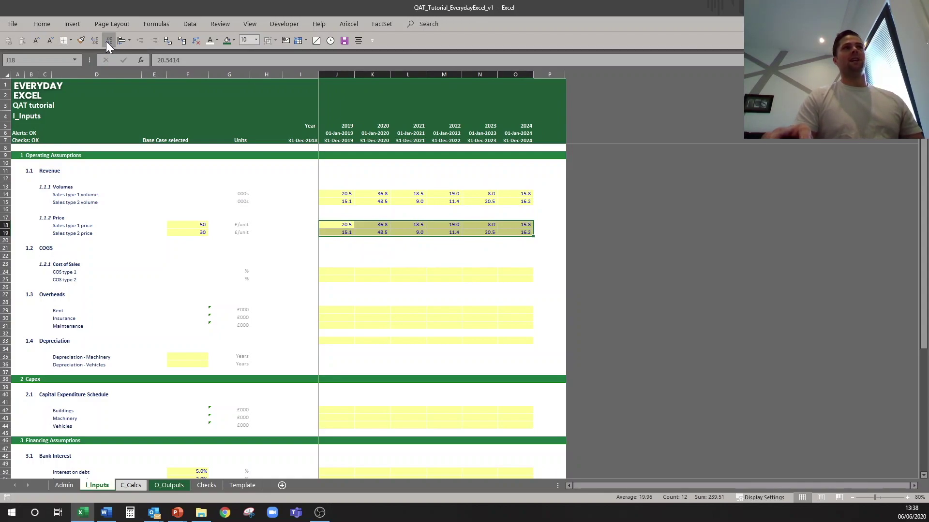
- Repeat the decimal increase and decrease on the price range J18:O19, ending again at one decimal place
key("alt+7")
key("alt+7")
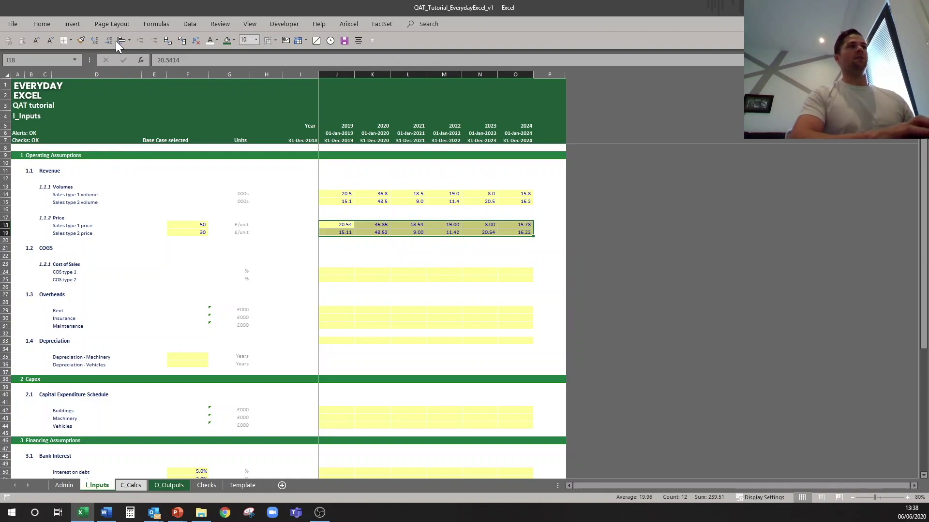
key("alt+8")
key("alt+8")
key("alt+8")
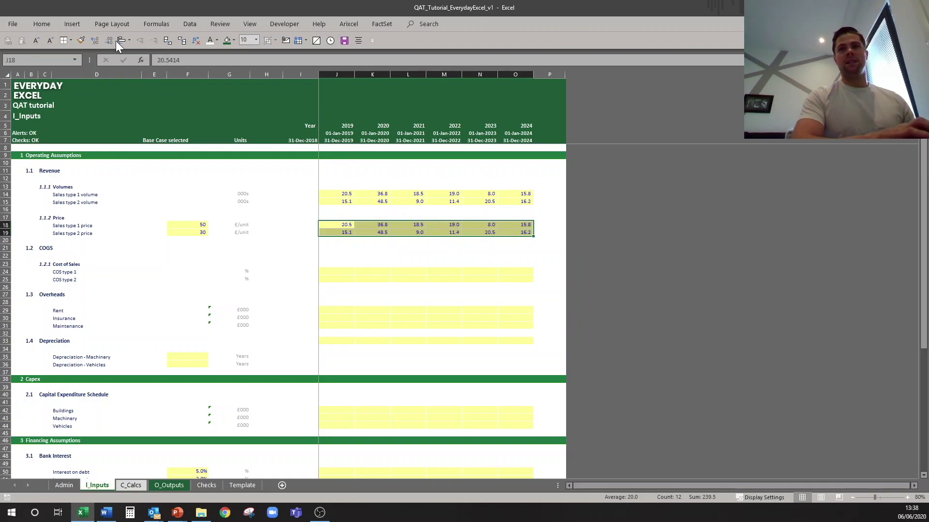
key("alt+7")
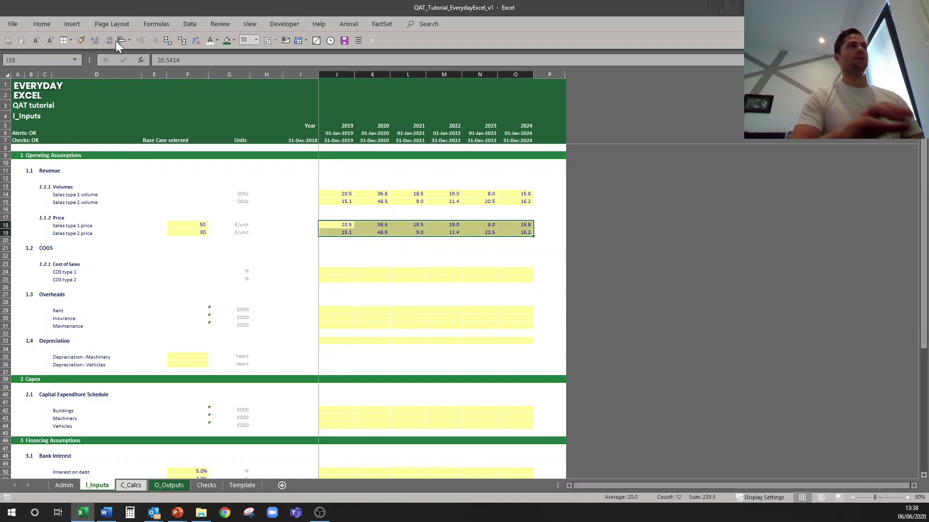
- Start a new email with the workbook attached and close the message without sending it
left_click(183, 42)
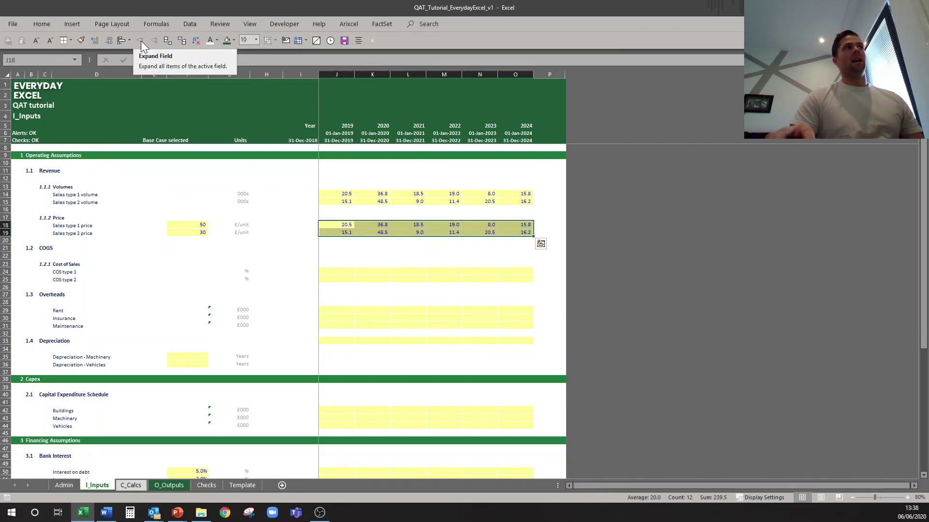
key("Escape")
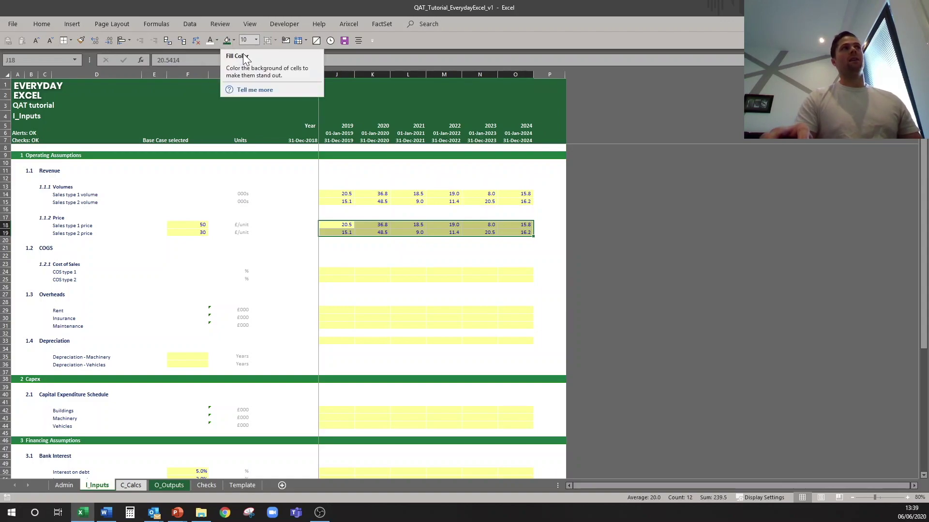
left_click(286, 46)
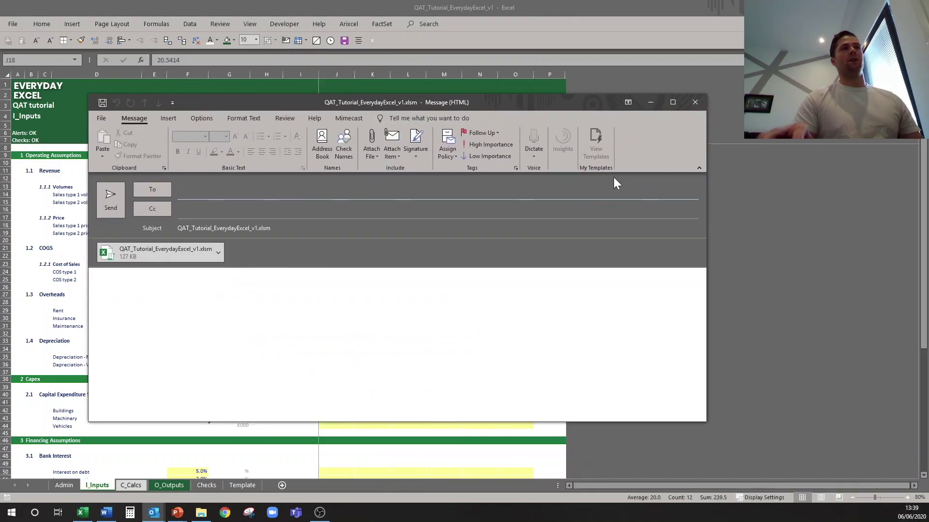
left_click(699, 103)
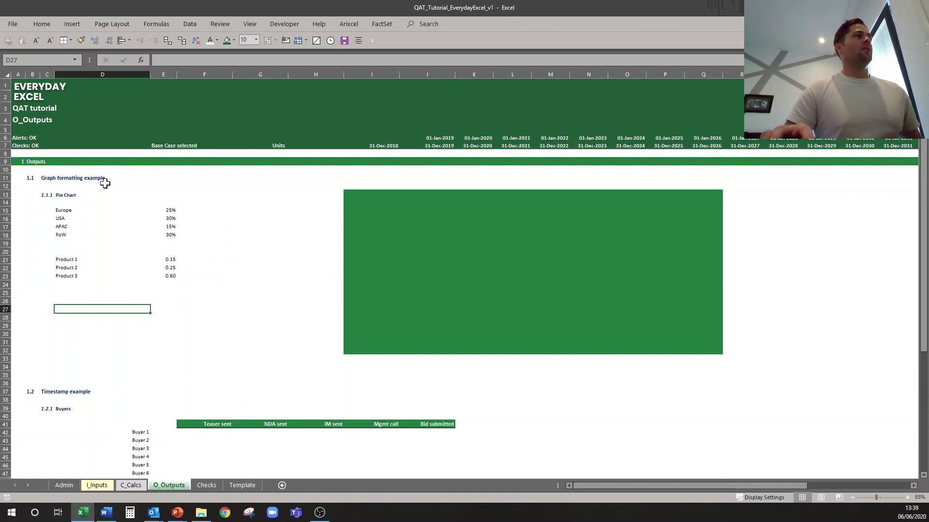
- On the O_Outputs sheet, insert a pie chart of the regional percentages in D15:E18 and move it onto the green block
left_click(59, 209)
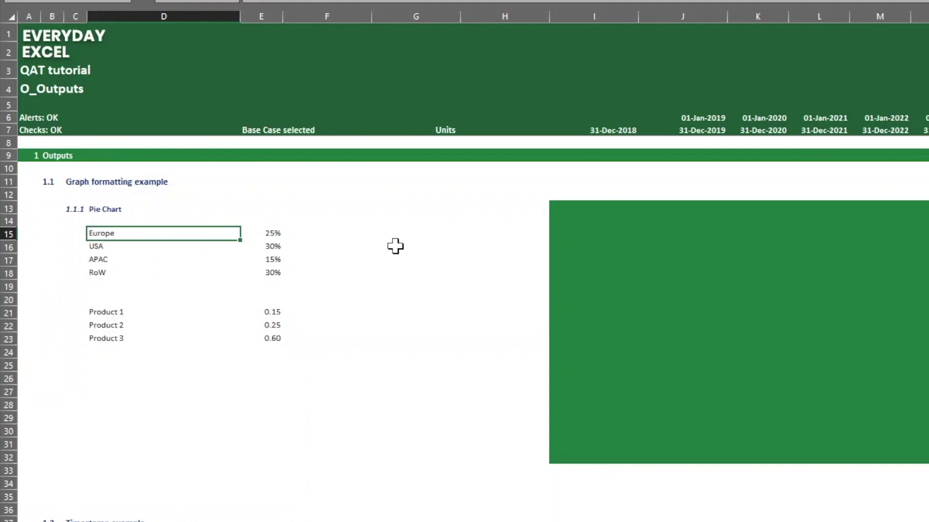
key("ctrl+a")
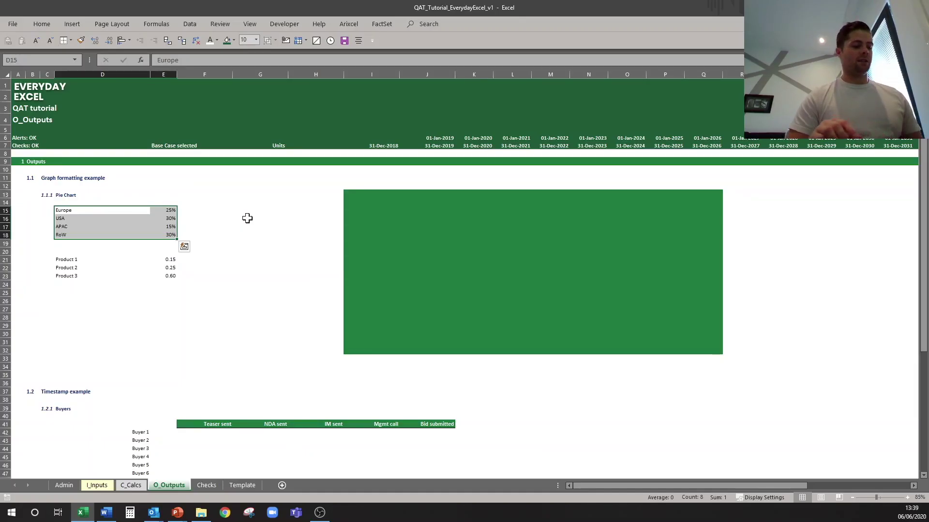
key("alt")
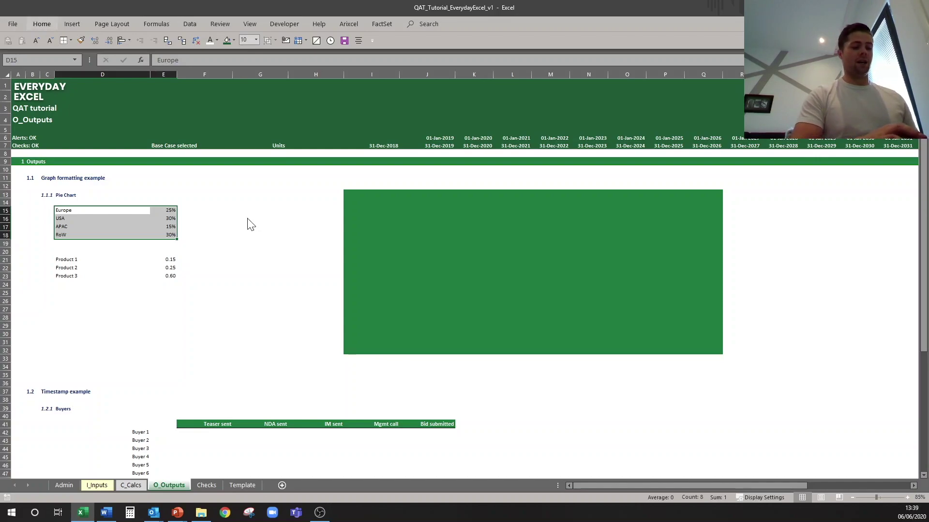
key("l")
key("Return")
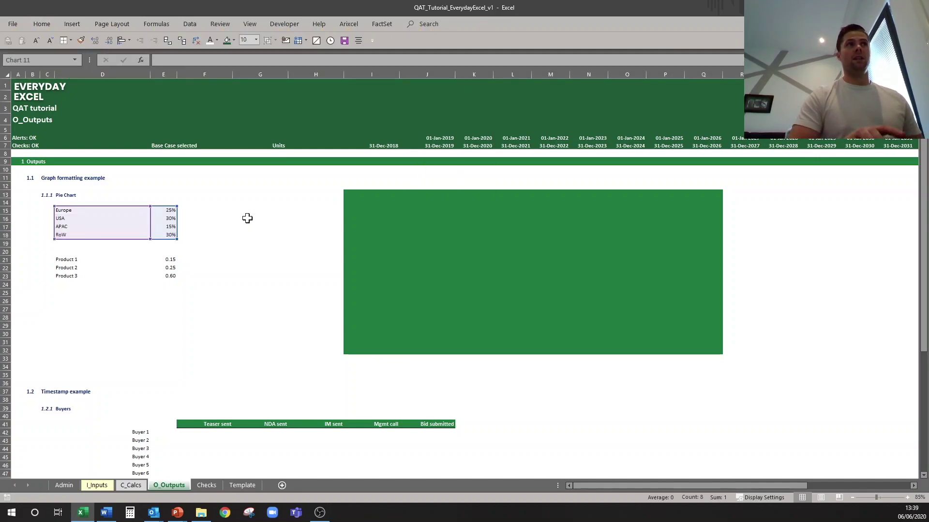
left_click_drag(421, 257, 414, 221)
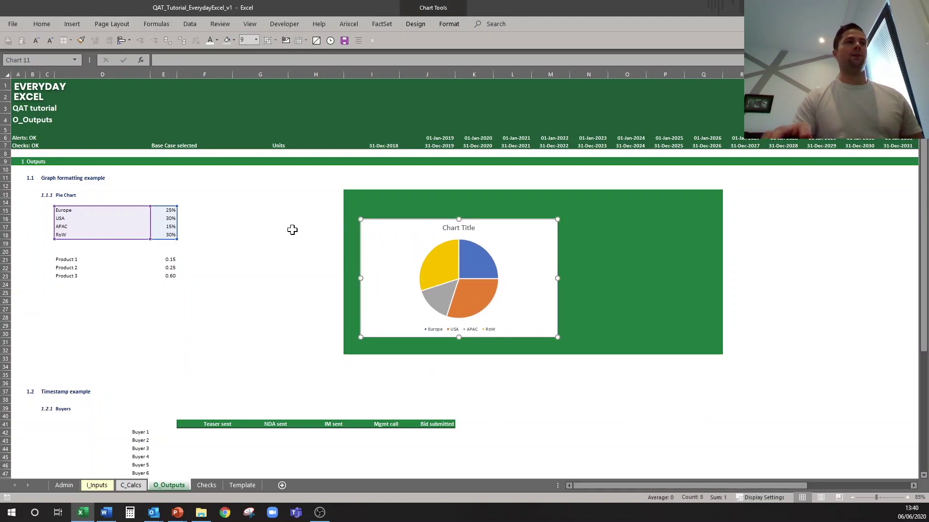
- Delete the title of the regional pie chart
left_click(421, 234)
left_click(468, 232)
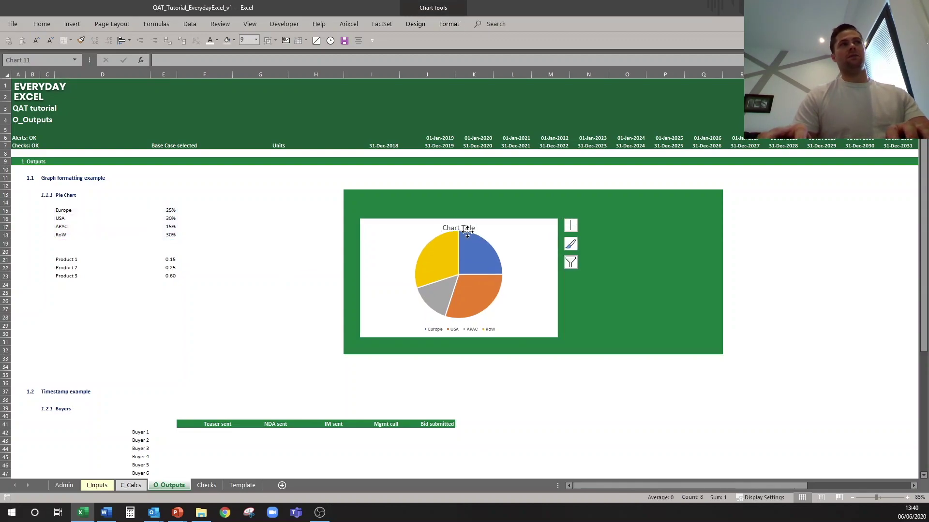
key("Delete")
- Set the pie chart's chart area to no fill and no outline
right_click(523, 248)
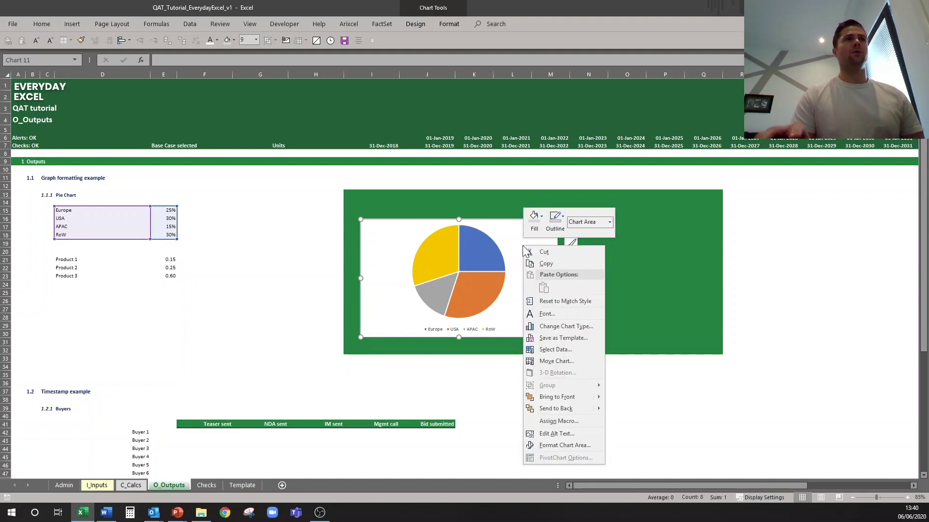
left_click(534, 219)
left_click(557, 347)
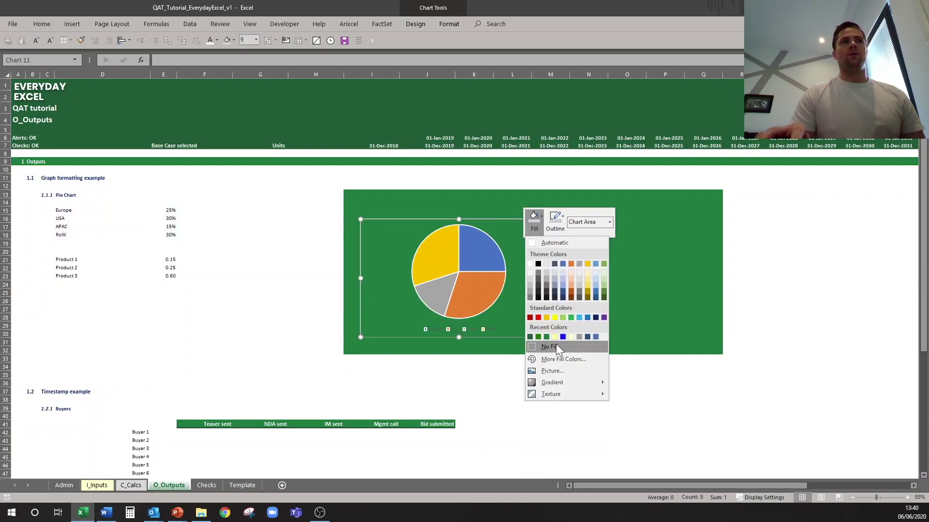
left_click(555, 218)
left_click(573, 347)
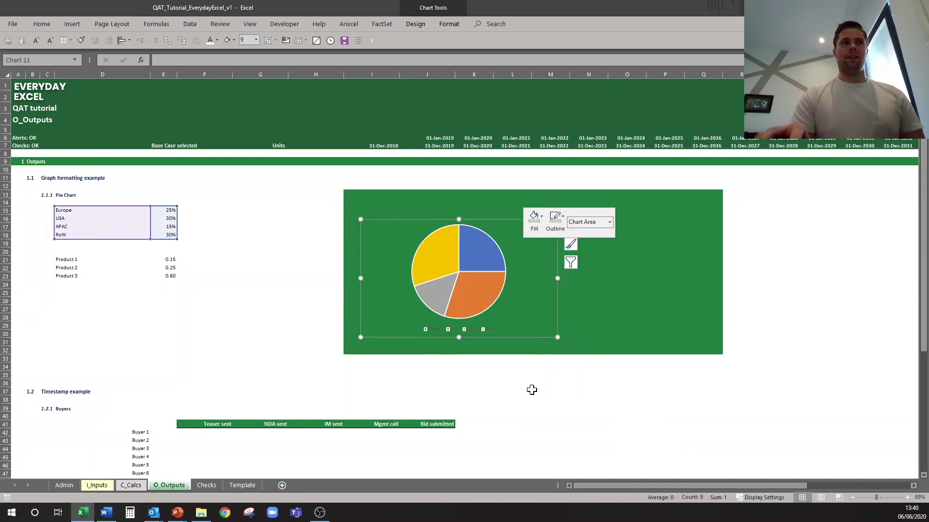
- Delete the manually formatted pie chart from the green block
left_click(537, 375)
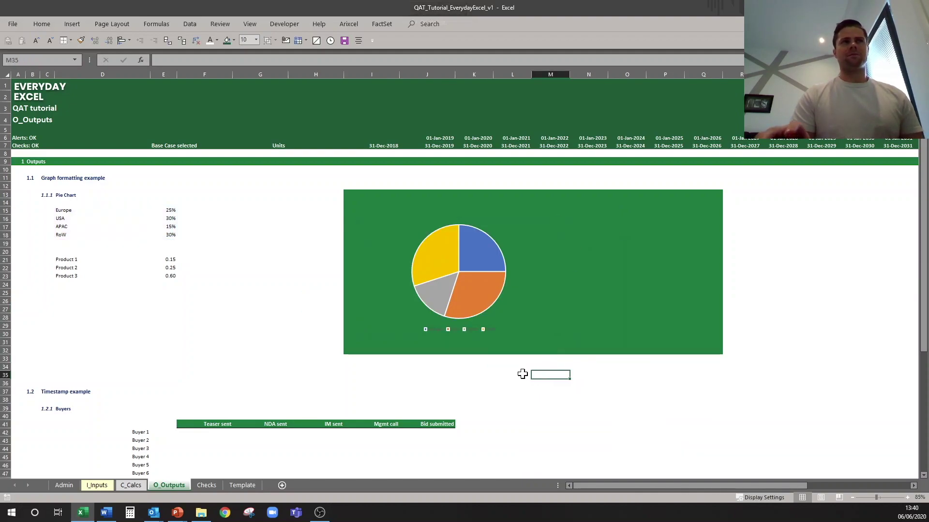
left_click(509, 322)
key("Delete")
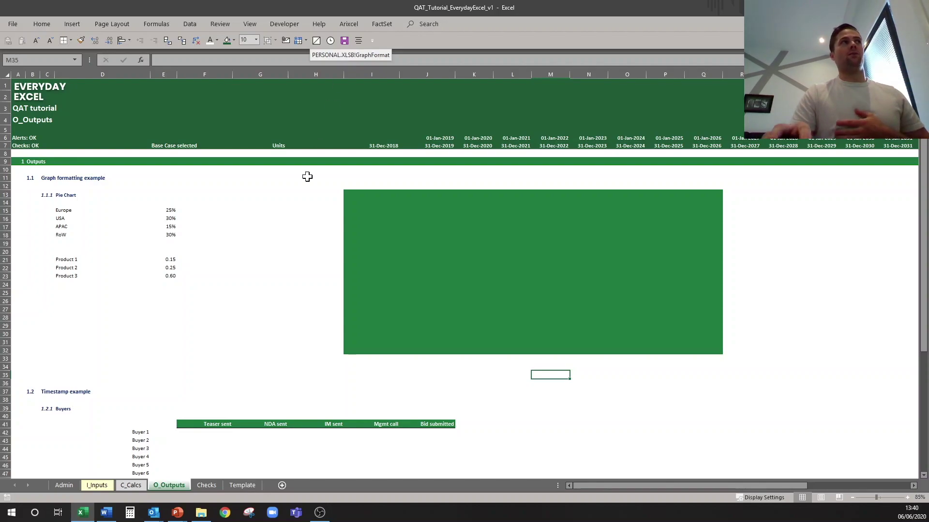
- Insert a fresh pie chart from the regional data in D15:E18 and position it over the green block
left_click(63, 212)
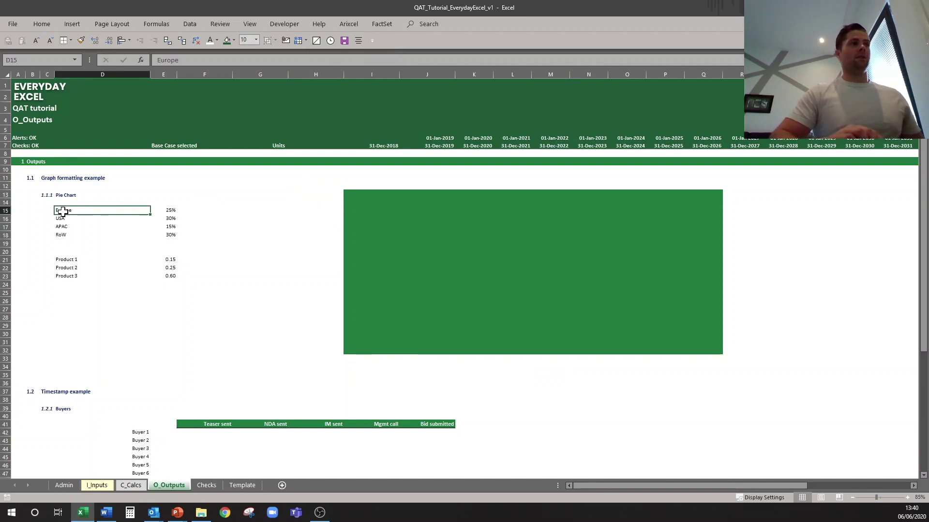
key("ctrl+a")
key("alt+n")
key("q")
key("Return")
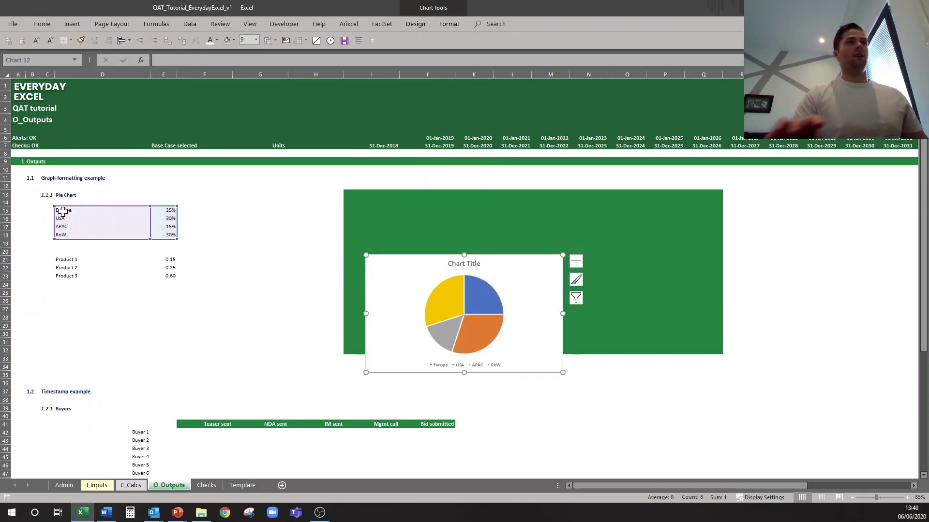
left_click_drag(533, 257, 531, 214)
- Run the GraphFormat macro on the new pie chart and set the chart's text colour to white
left_click(317, 40)
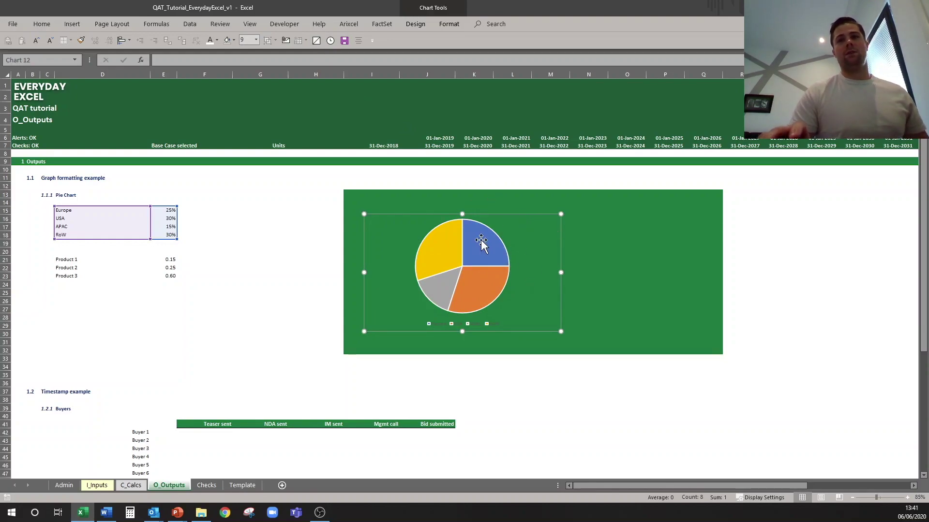
left_click(209, 39)
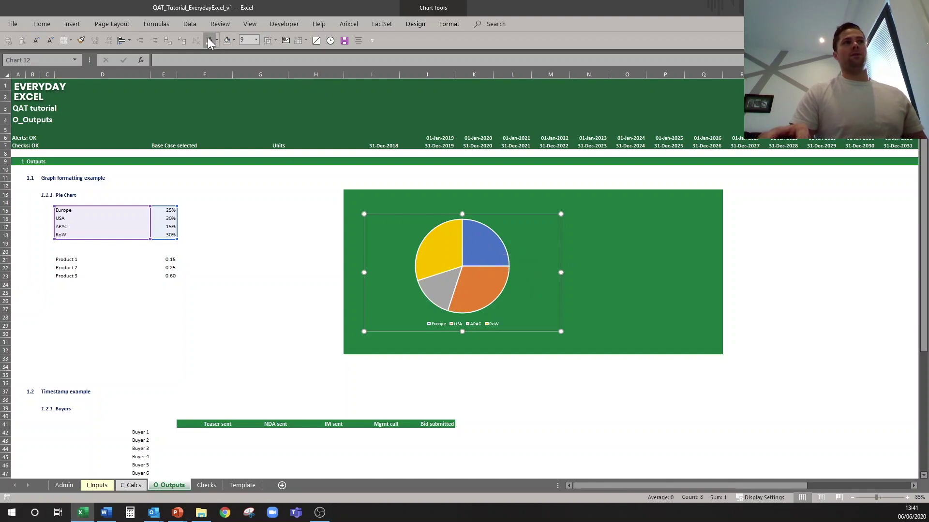
- Increase the pie chart's font size to 16 and make its text bold
key("alt+3")
key("alt+3")
key("alt+3")
key("alt+3")
key("alt+3")
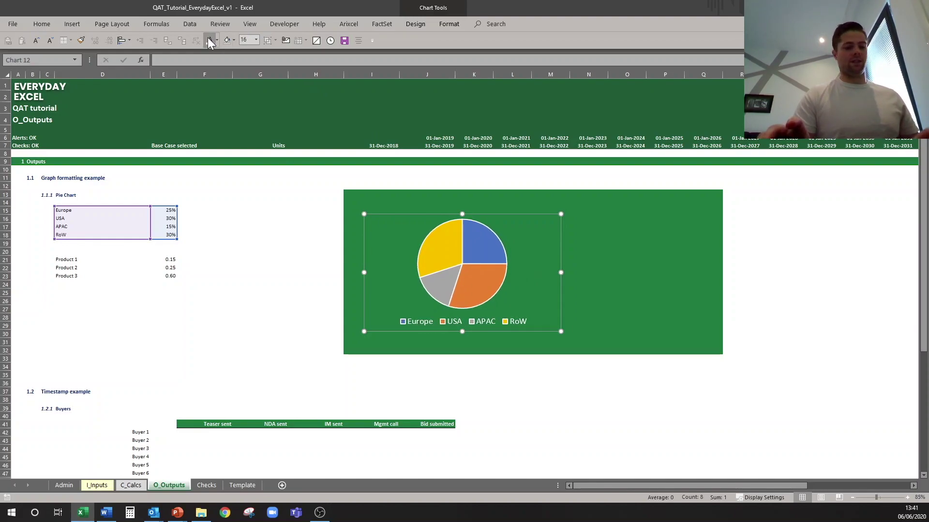
key("ctrl+b")
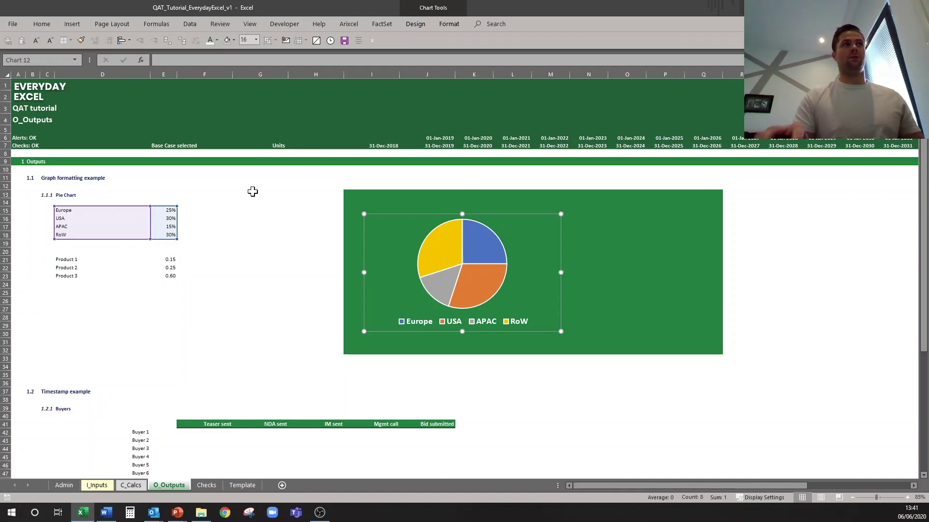
left_click(292, 244)
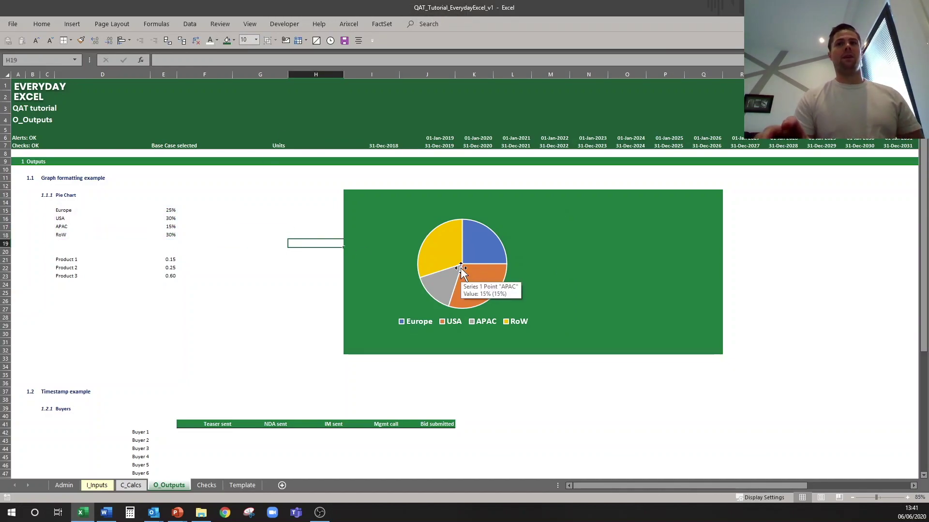
- Delete the formatted pie chart from the green block
left_click(515, 228)
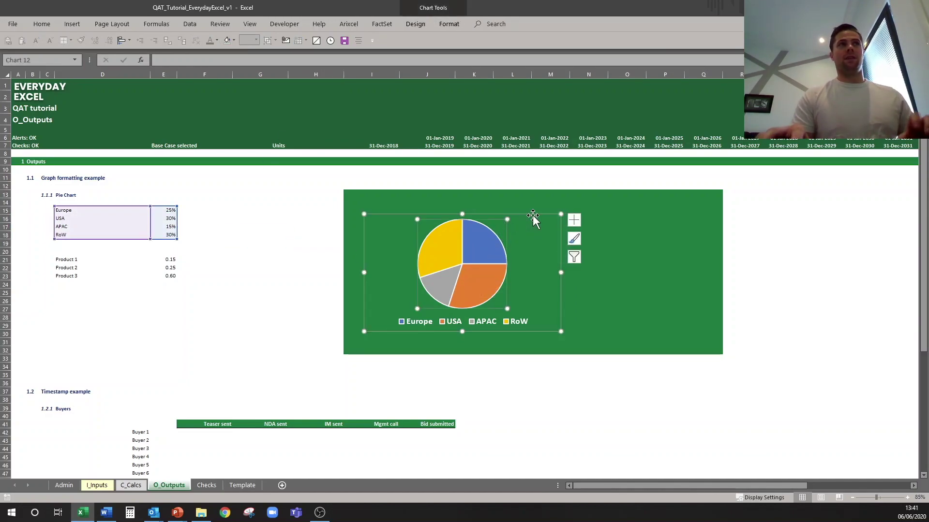
key("Delete")
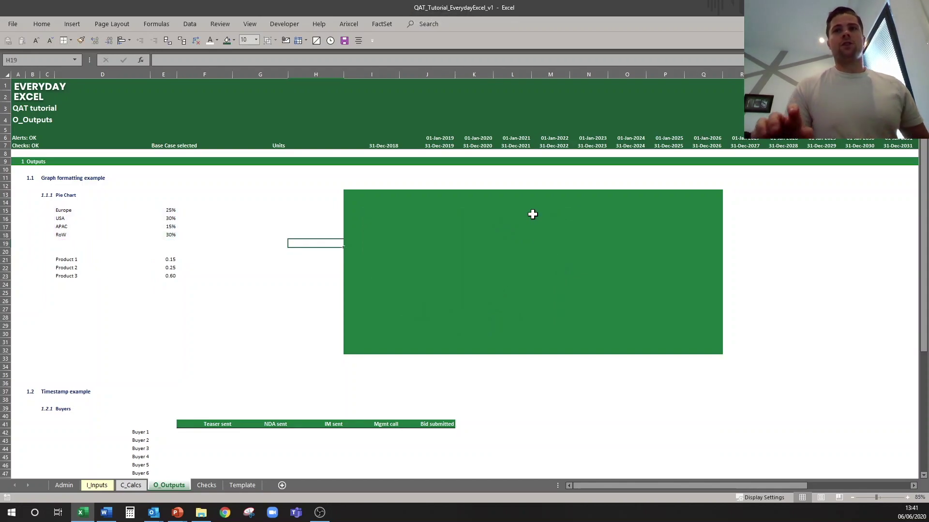
- Review the storage location options for recording a new macro, and leave without recording one
left_click(284, 24)
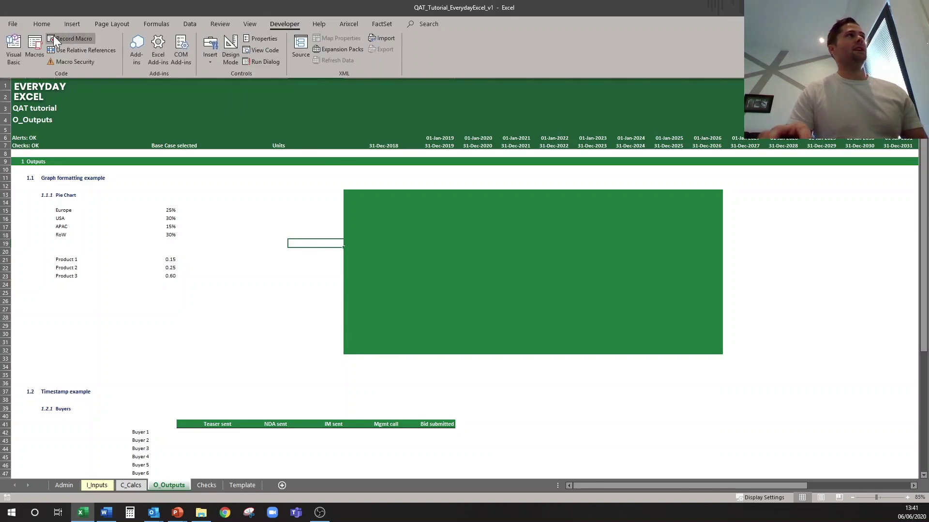
left_click(73, 37)
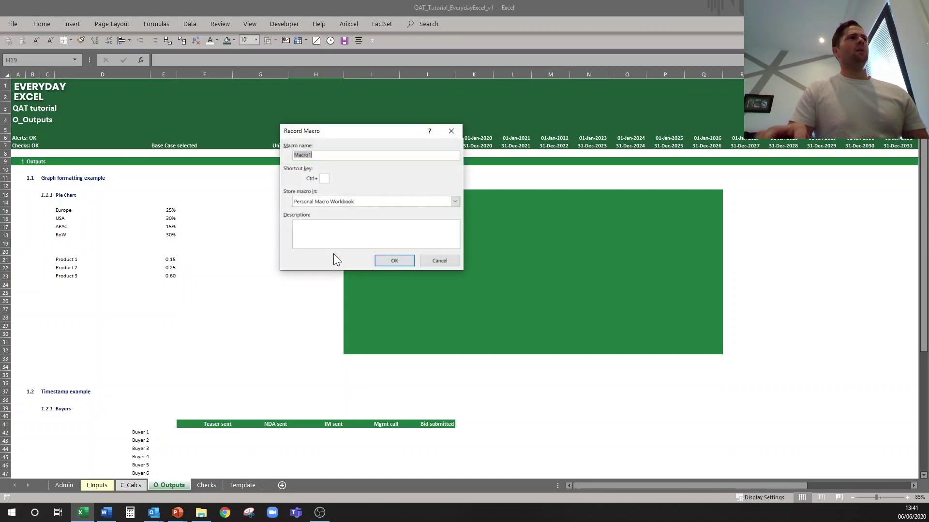
left_click(454, 201)
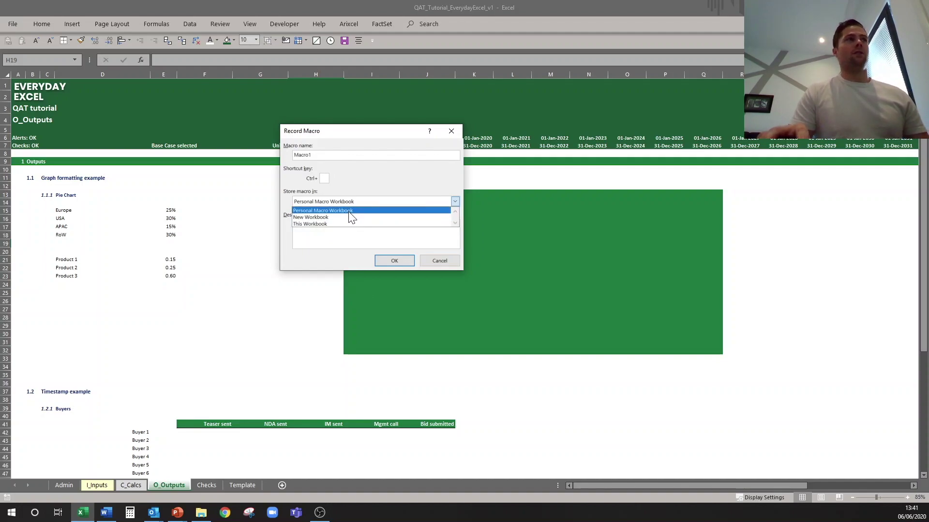
left_click(439, 262)
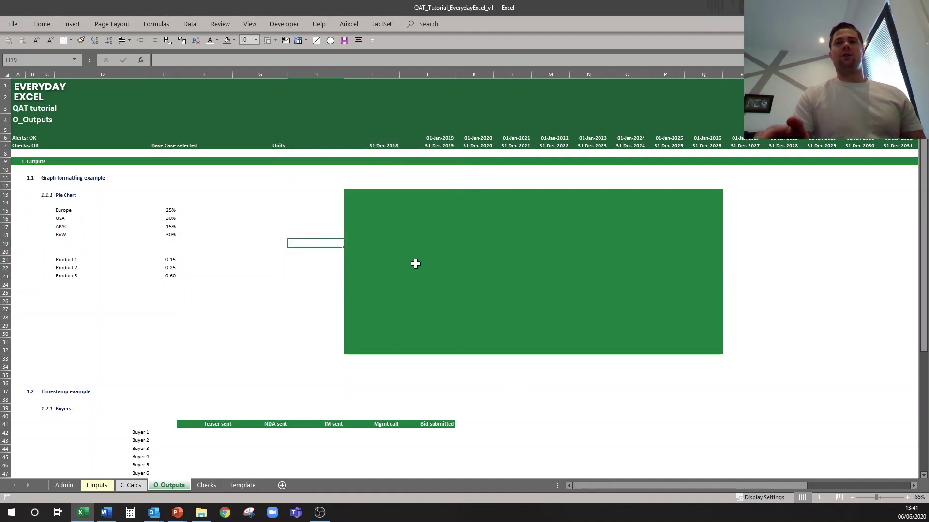
- Open the Quick Access Toolbar customization, list the available macros, and remove PERSONAL.XLSB!GraphFormat from the toolbar
left_click(371, 45)
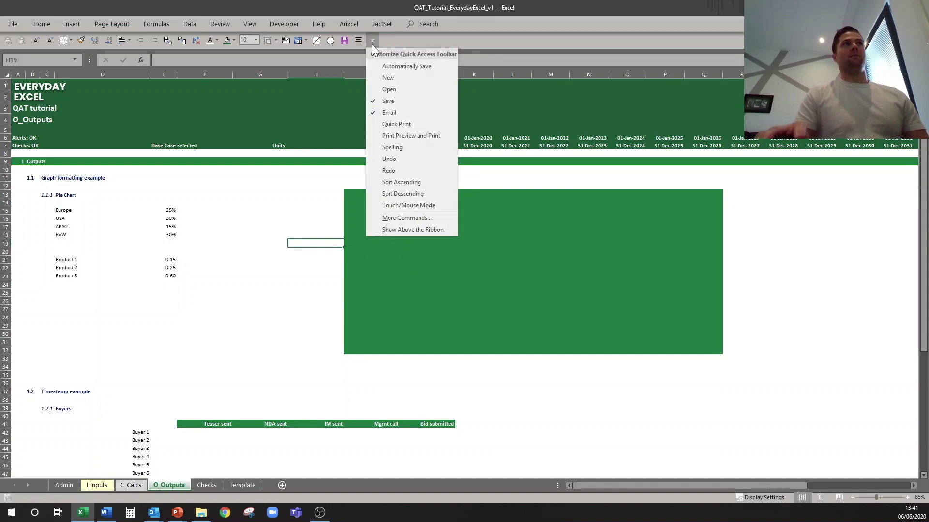
left_click(393, 217)
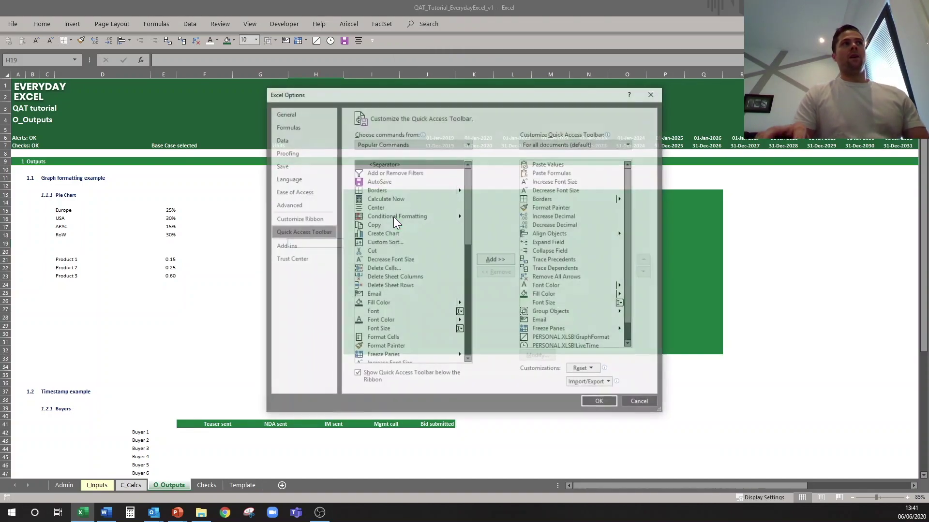
left_click(468, 143)
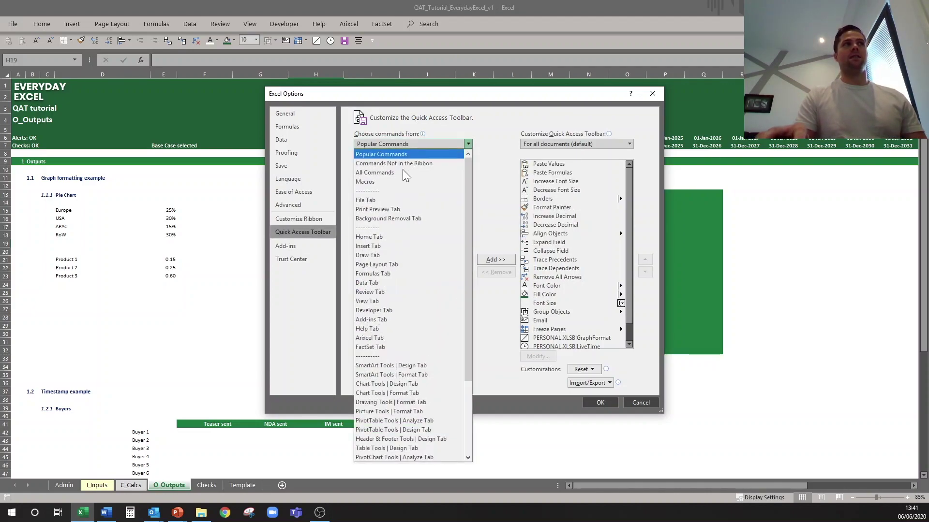
left_click(383, 182)
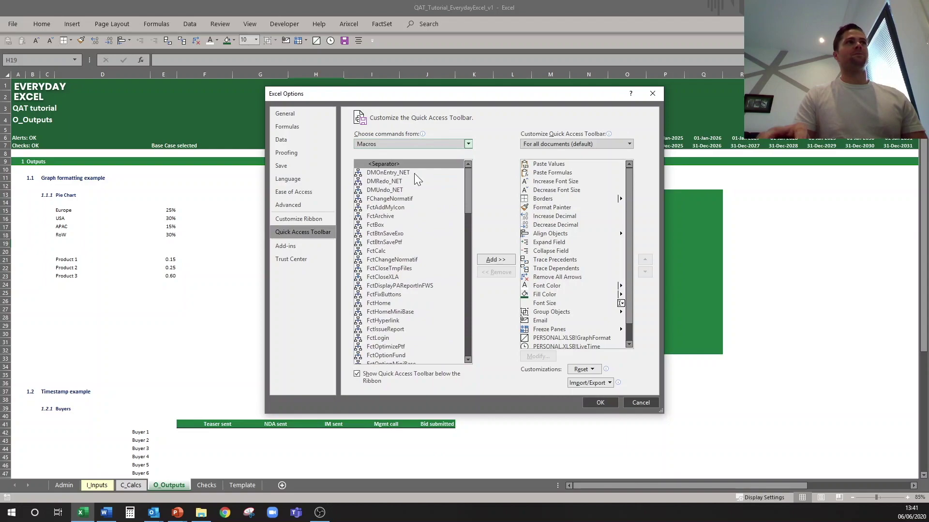
left_click_drag(468, 175, 465, 327)
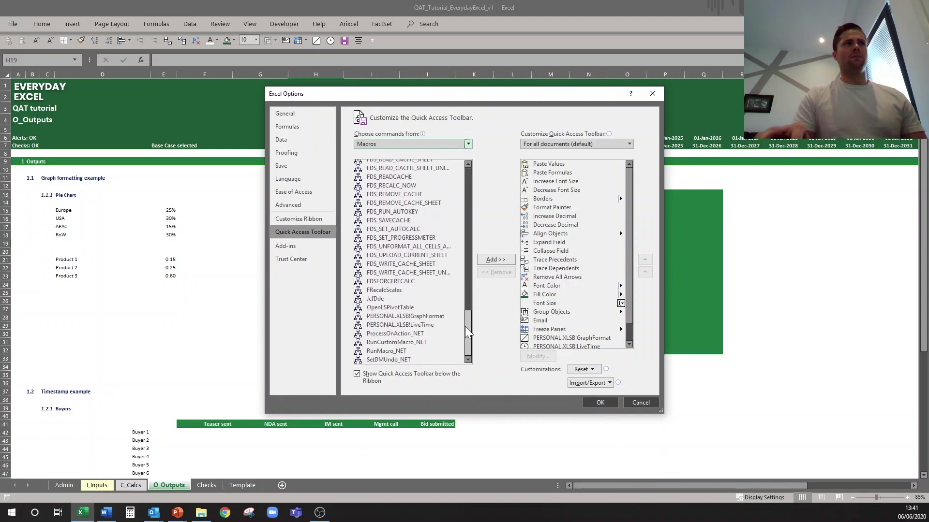
left_click(396, 318)
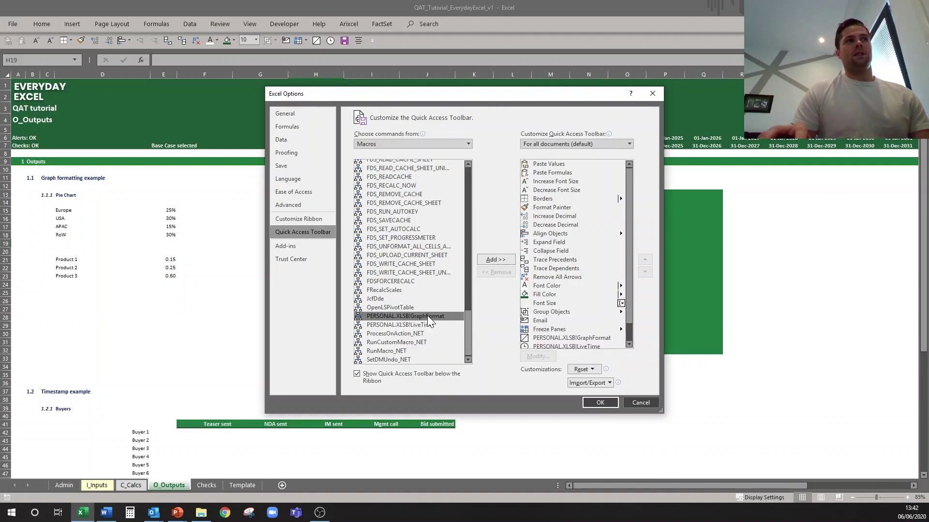
left_click(595, 338)
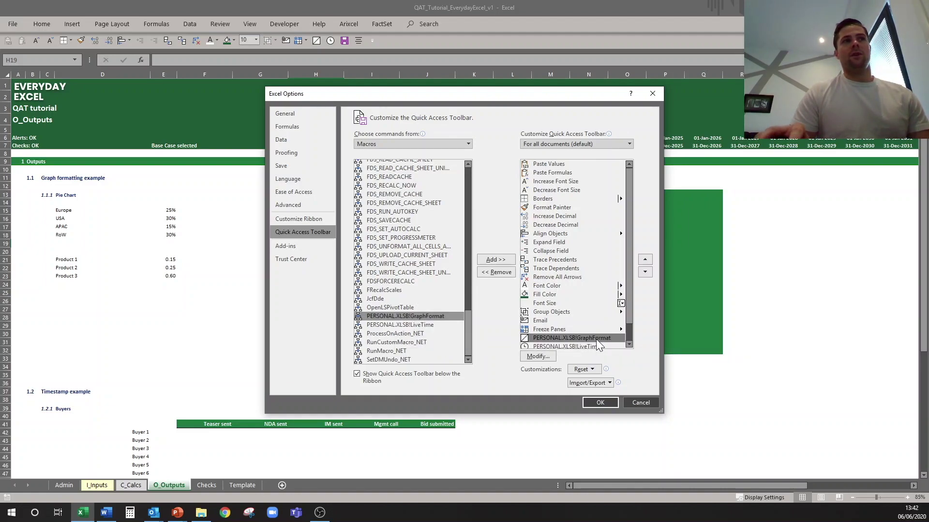
left_click(489, 271)
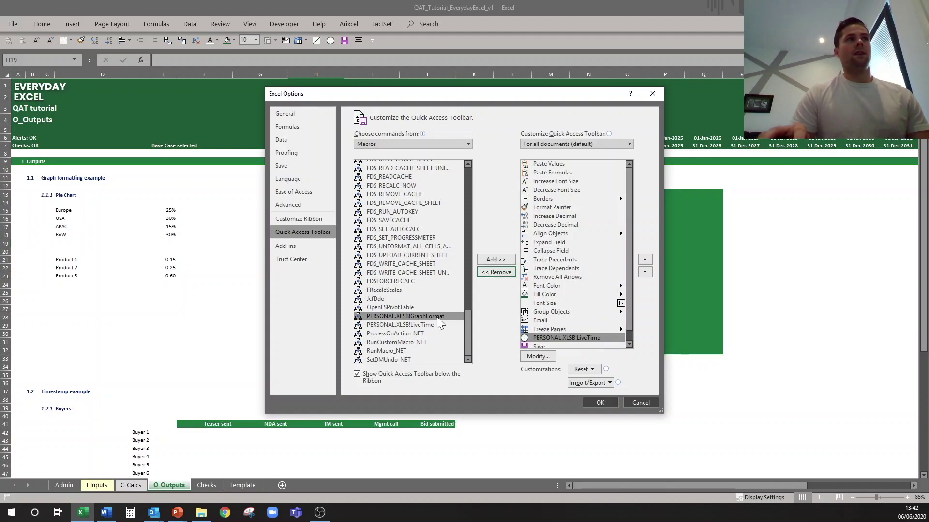
- Add the PERSONAL.XLSB!GraphFormat macro to the Quick Access Toolbar with the diagonally crossed square as its symbol
left_click(410, 315)
left_click(507, 266)
scroll(571, 330, "down", 1)
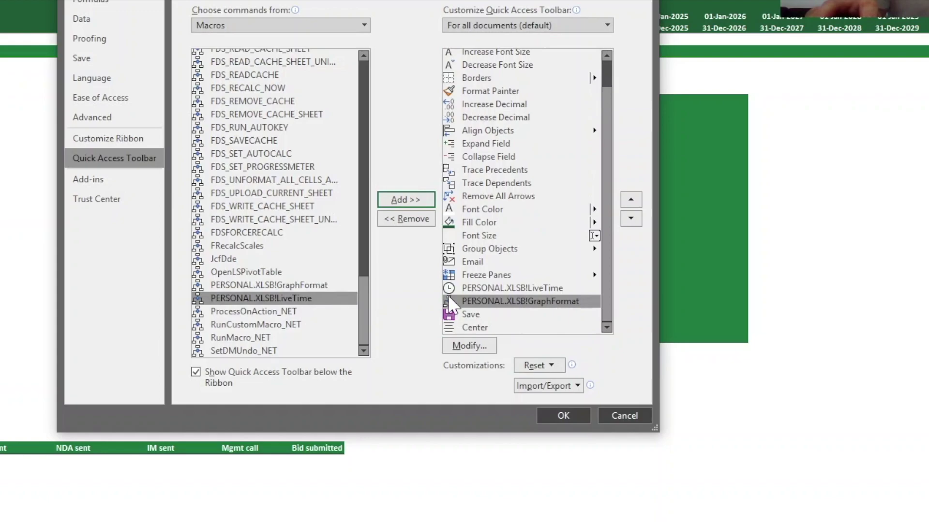
left_click(482, 347)
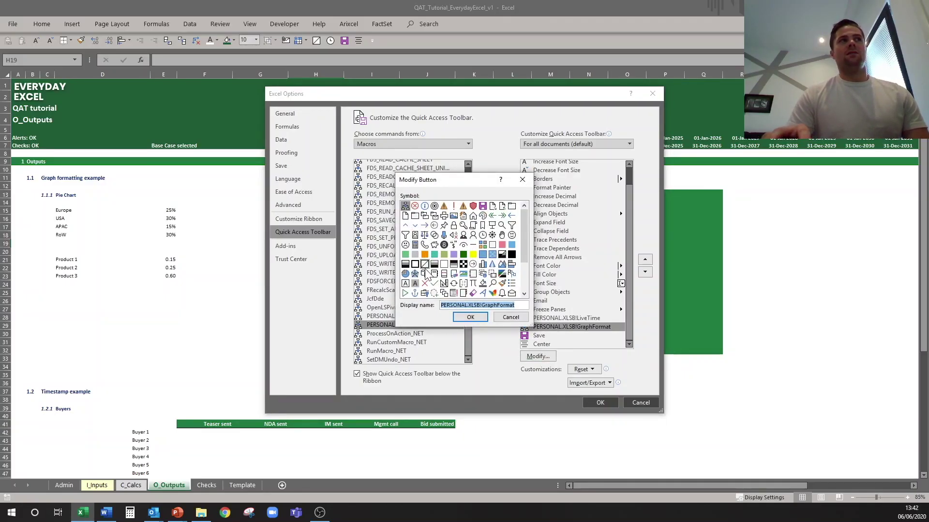
left_click(425, 266)
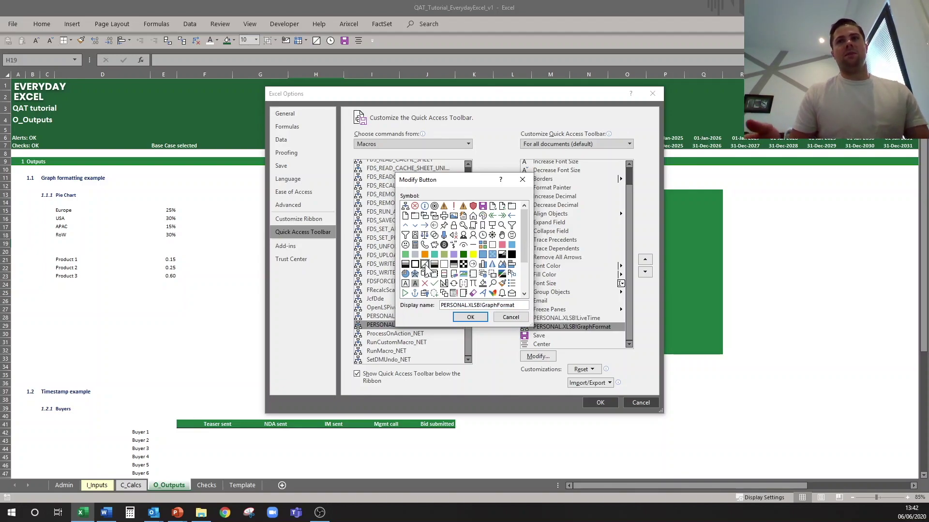
left_click(467, 317)
left_click(602, 403)
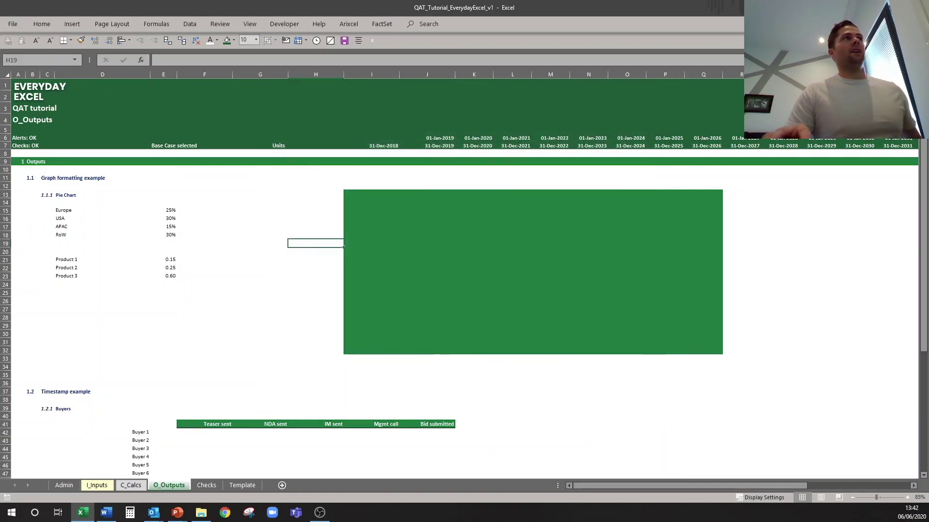
- Insert a pie chart from the regional data in D15:E18 and position it over the green block
left_click_drag(63, 210, 162, 235)
key("alt")
key("0")
key("9")
left_click_drag(527, 262, 535, 229)
- Run the GraphFormat macro on the pie chart over the green block and deselect the chart
left_click(332, 40)
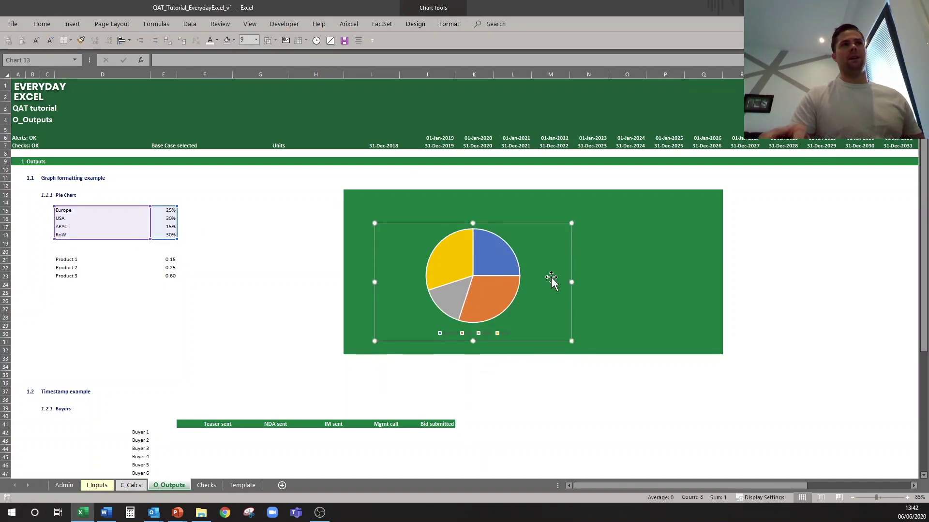
left_click(532, 366)
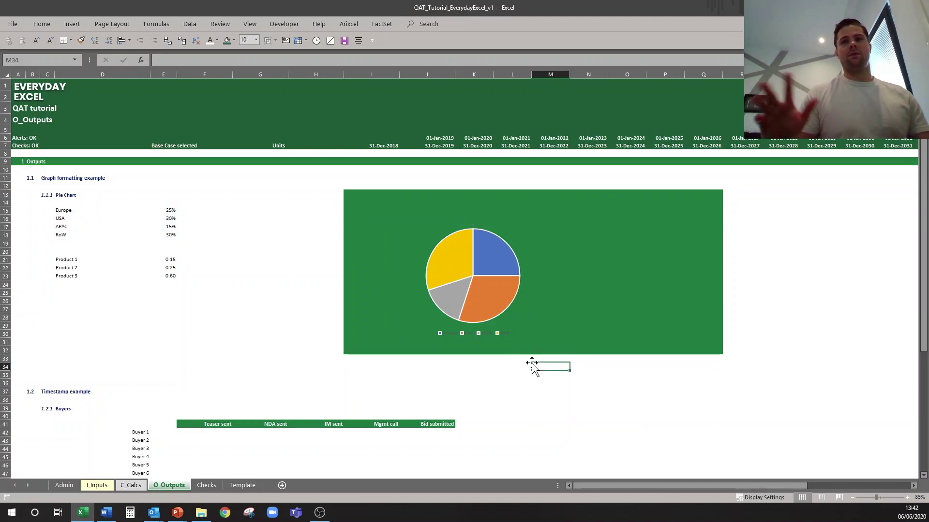
left_click(518, 263)
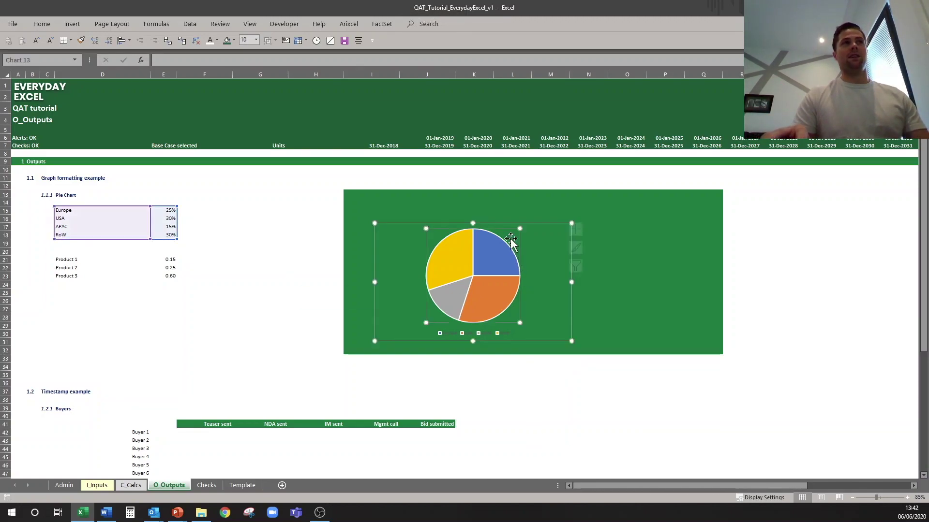
left_click(506, 373)
- Enter the timestamp 06/06/2020 12:00 in Buyer 1's Teaser sent cell, F42, in the Timestamp example
scroll(214, 360, "down", 8)
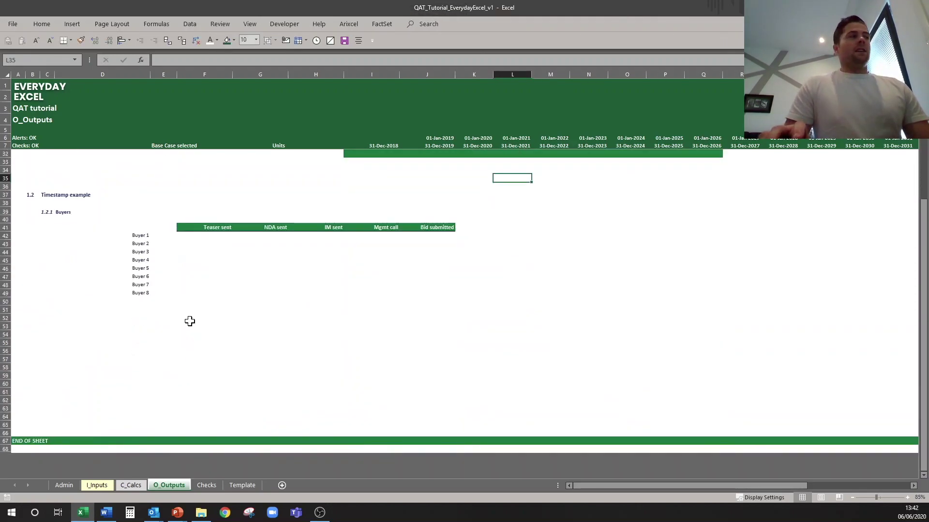
left_click(204, 237)
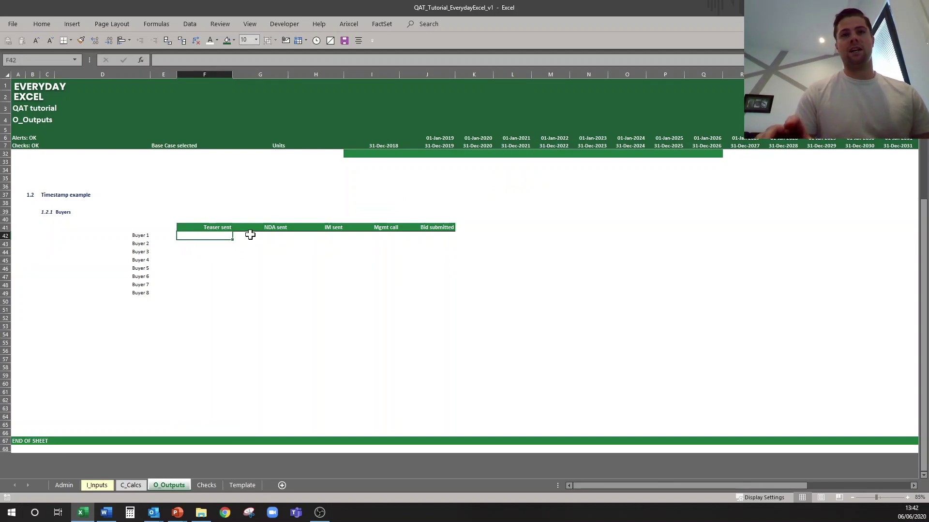
left_click_drag(121, 239, 121, 292)
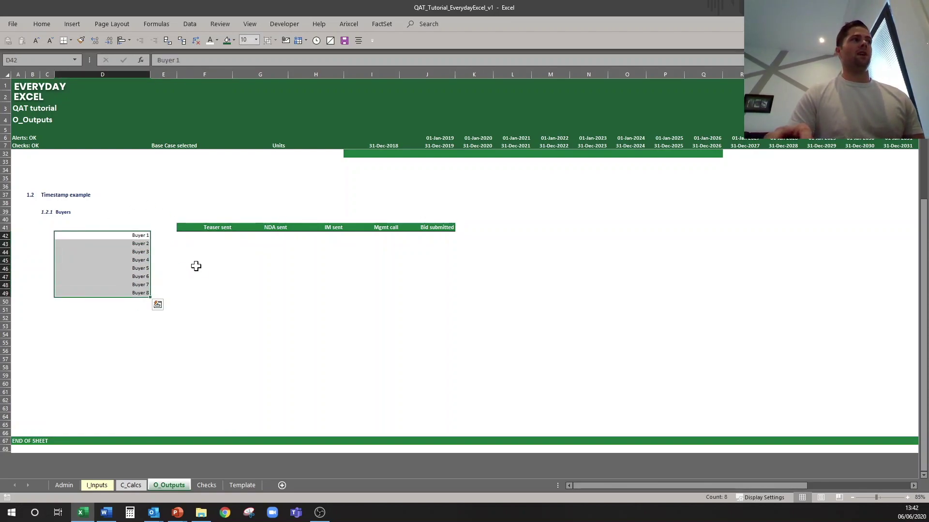
left_click_drag(202, 232, 422, 227)
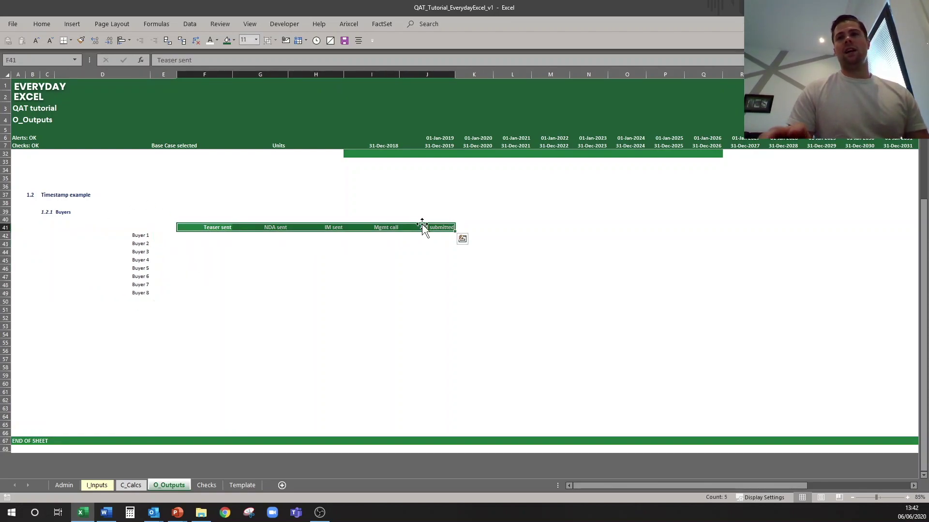
left_click(230, 236)
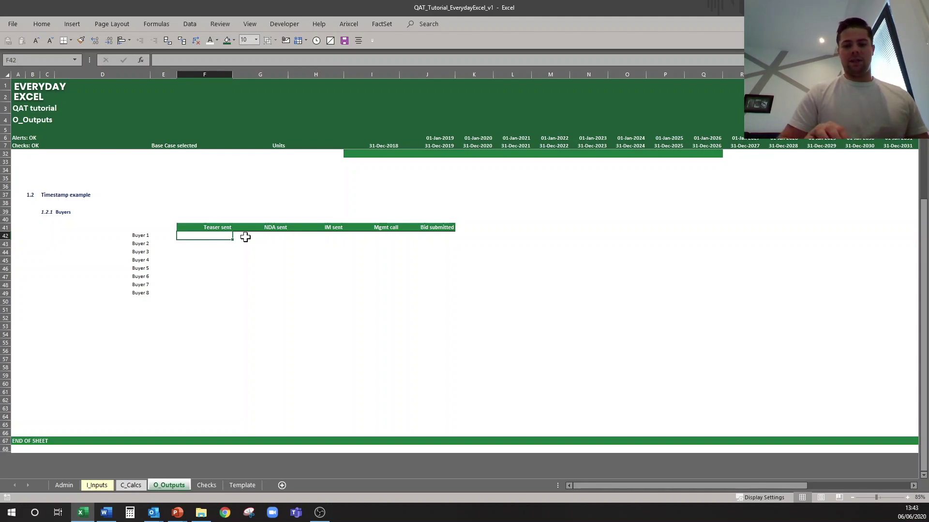
type("06/06/2020")
key("ctrl+Return")
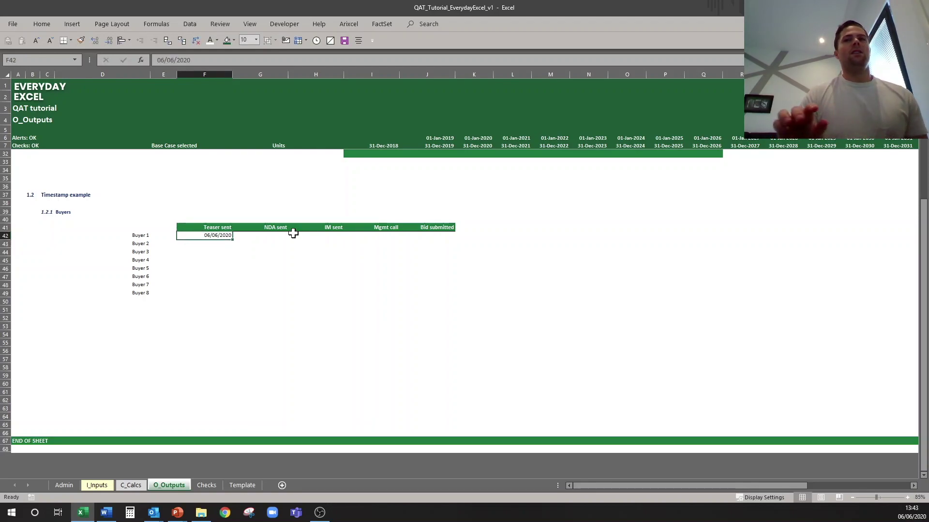
key("F2")
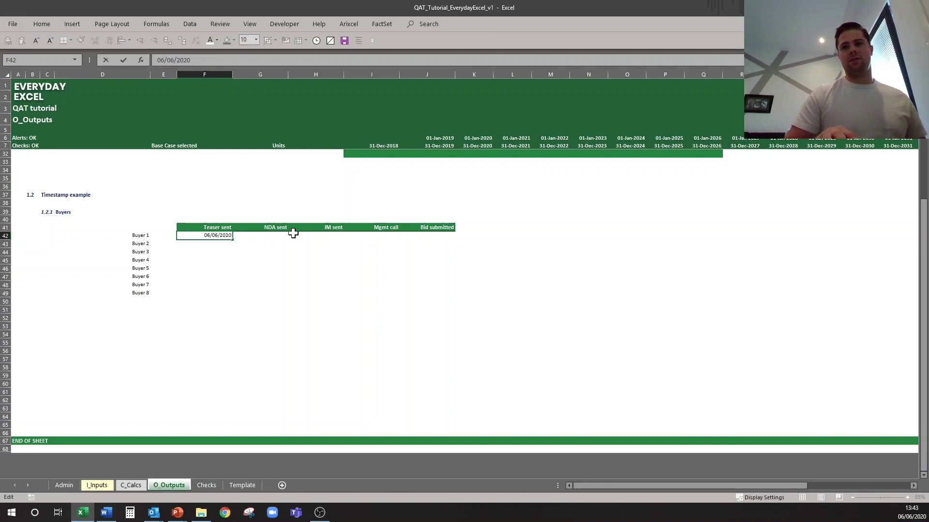
type("13:43")
key("Return")
- Apply the custom number format dd/mm/yyyy hh:mm to Buyer 1's Teaser sent cell, F42
key("Up")
key("ctrl+1")
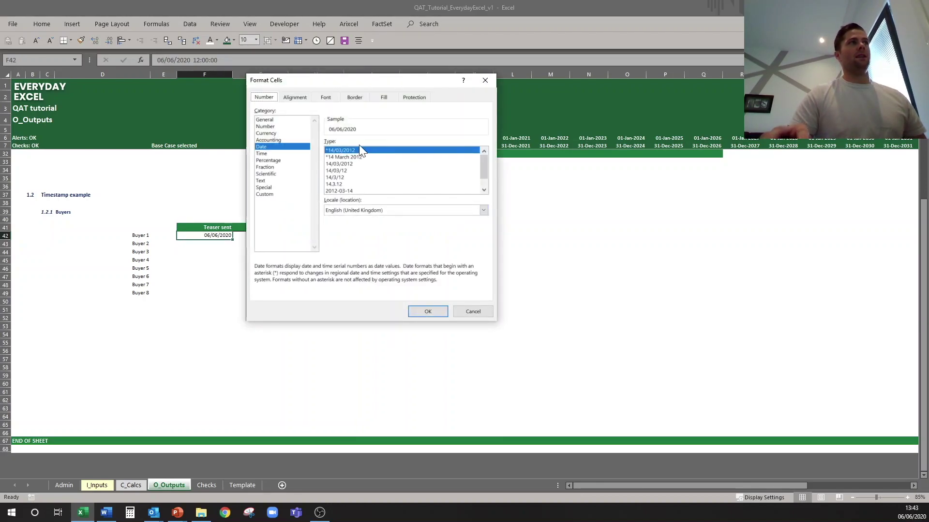
key("Tab")
key("End")
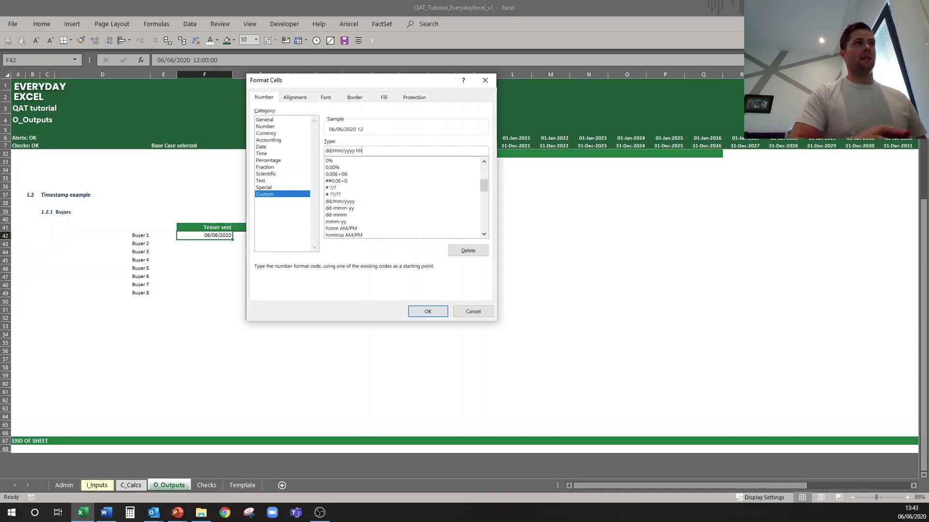
type("hh:mm")
key("Return")
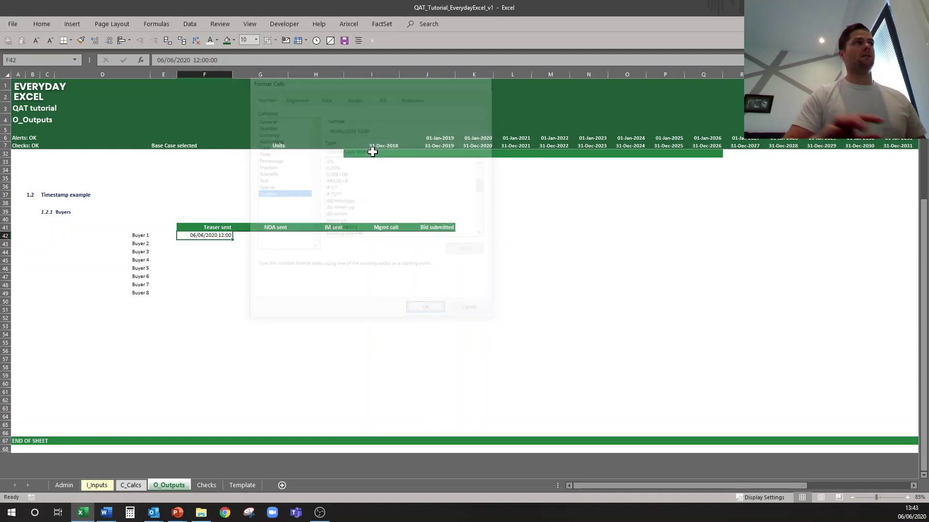
left_click(238, 276)
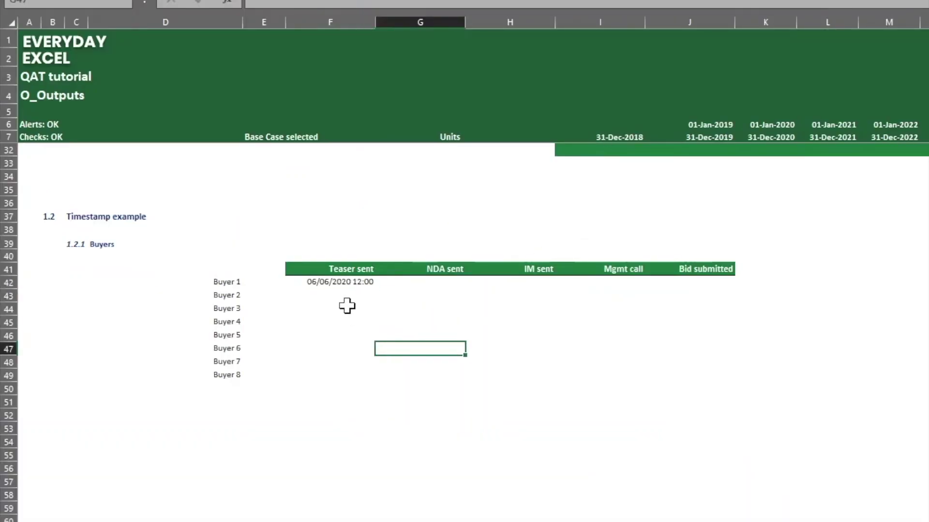
- Copy the formatting of F42 to the whole buyer tracking table, F42:J49, with Format Painter
left_click(333, 283)
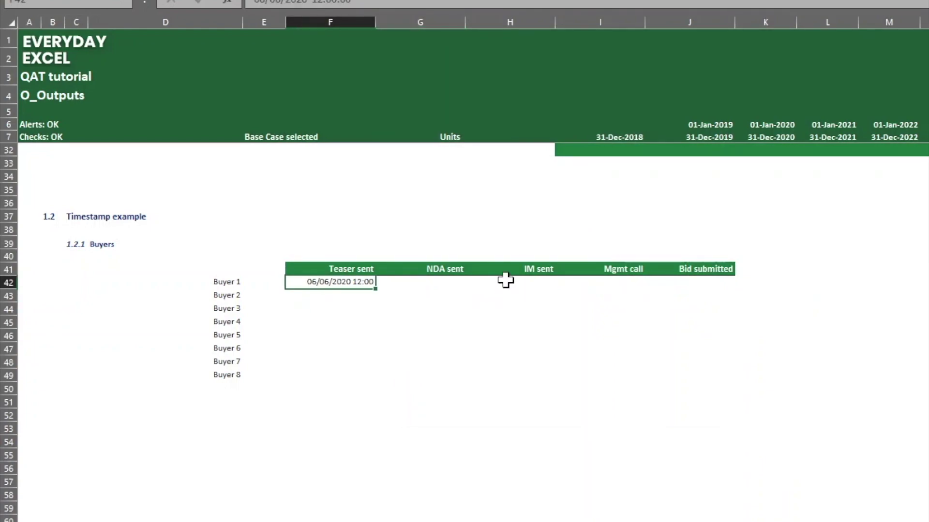
key("alt+6")
mouse_move(368, 280)
left_mouse_down()
mouse_move(711, 381)
mouse_move(708, 390)
left_mouse_up()
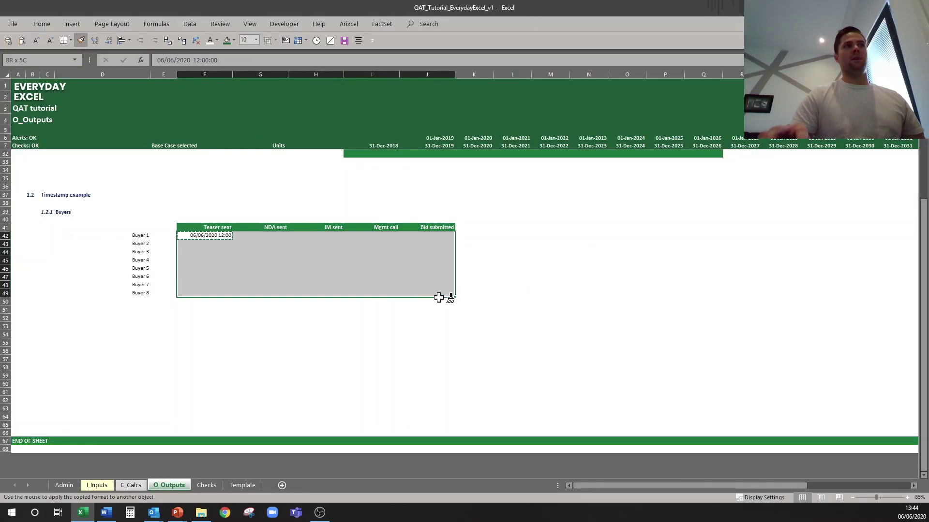
left_click_drag(437, 301, 438, 295)
left_click(213, 236)
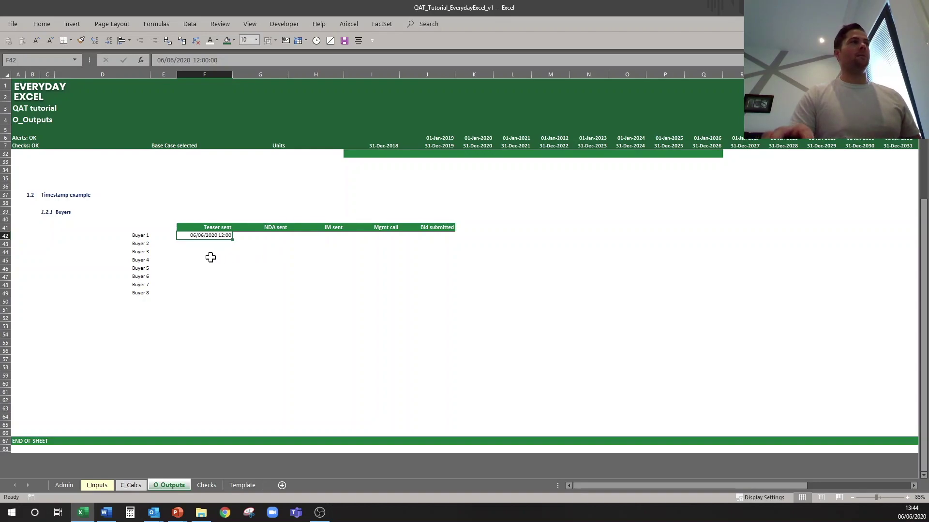
- Stamp the current date and time in Buyer 2's and Buyer 3's Teaser sent cells, F43 and F44, with the LiveTime macro
left_click(215, 243)
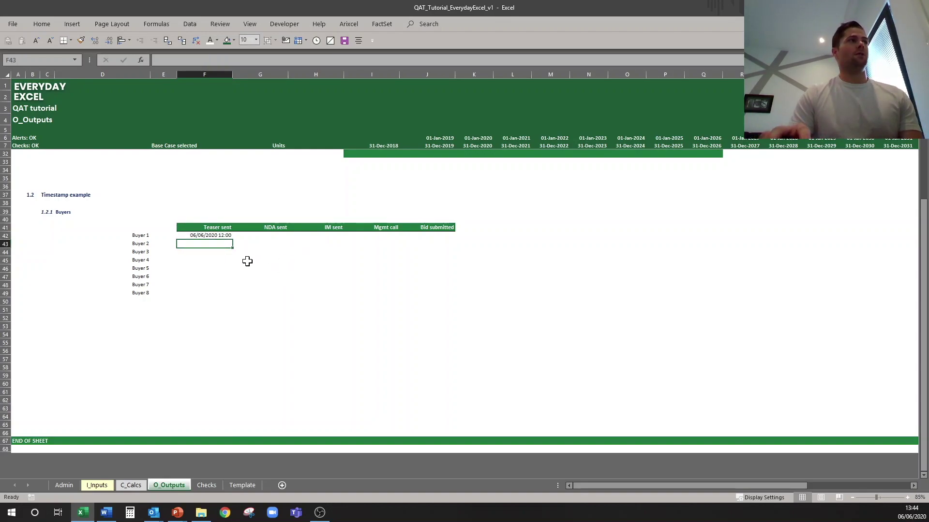
left_click(317, 42)
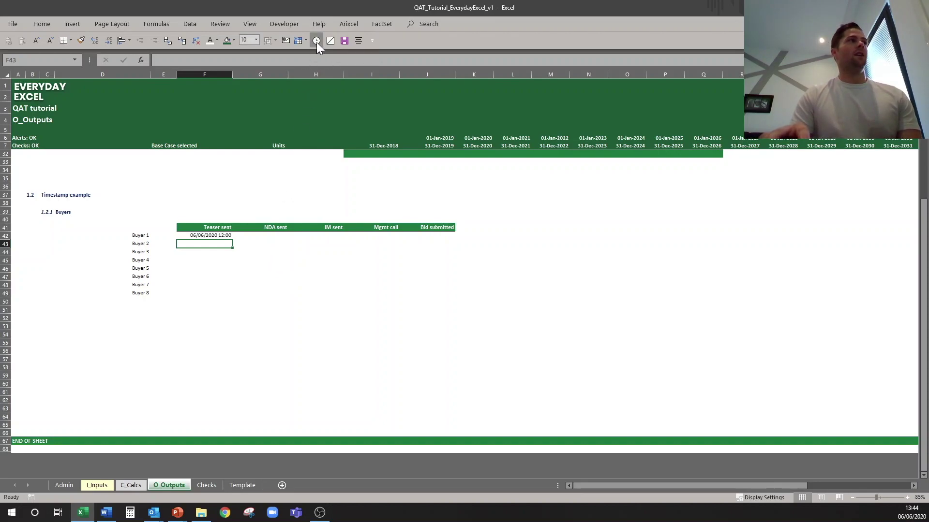
left_click(226, 253)
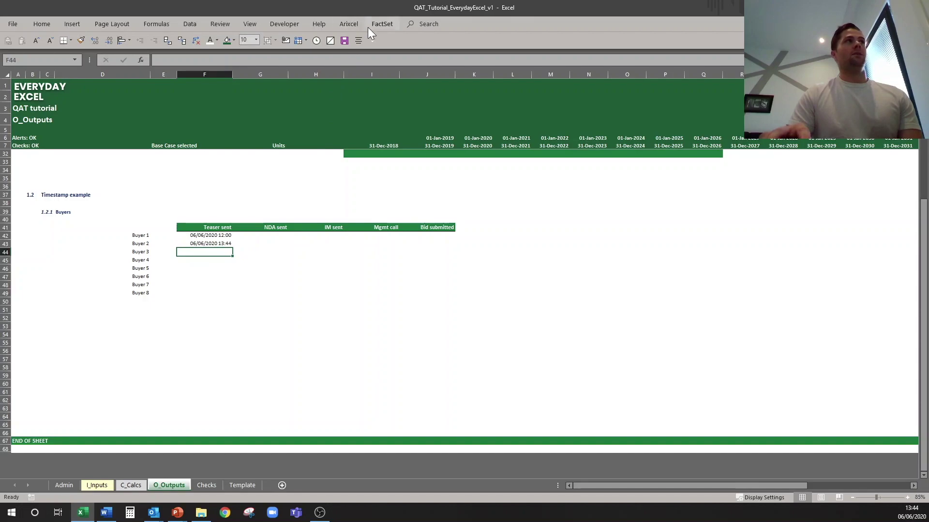
left_click(316, 42)
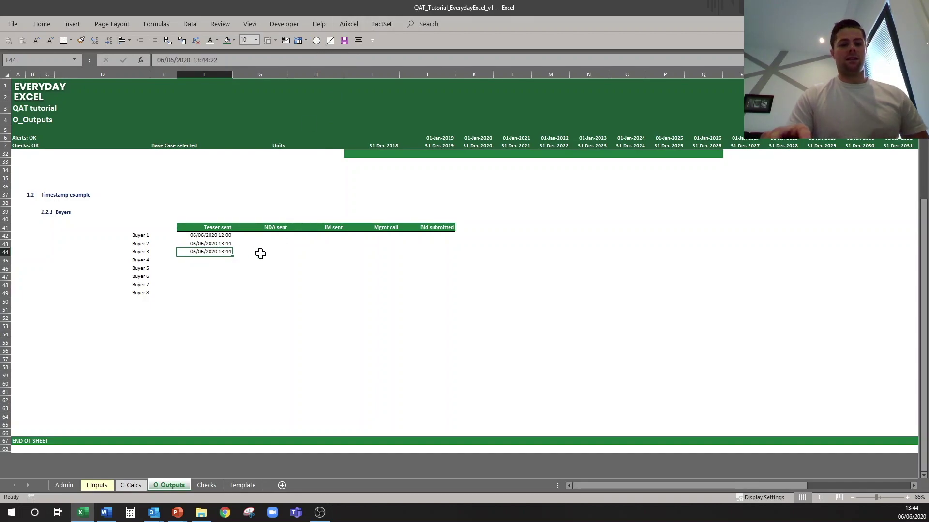
- Clear the Teaser sent timestamps of Buyers 1 to 3, F42:F44
key("shift+Up")
key("shift+Up")
key("Delete")
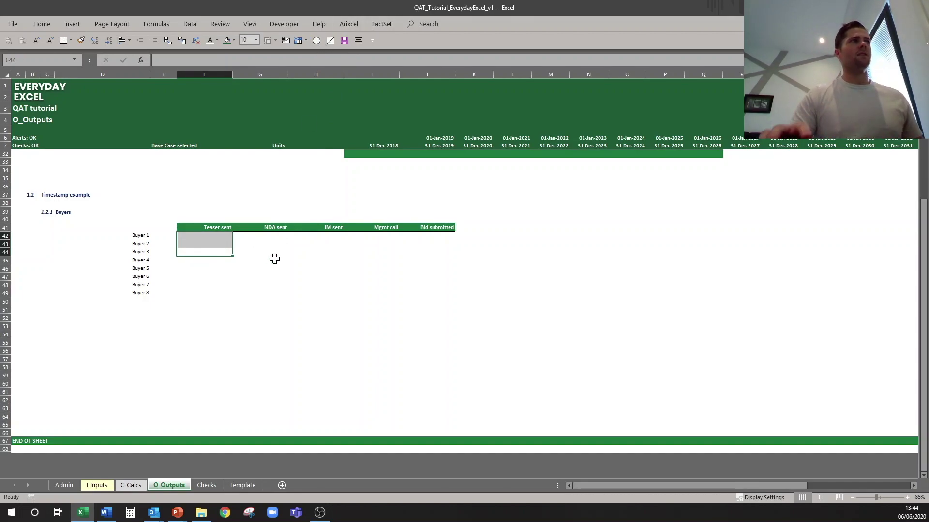
- Stamp the current date and time in Buyer 1's NDA sent cell, G42, with the LiveTime macro
left_click(212, 235)
key("Right")
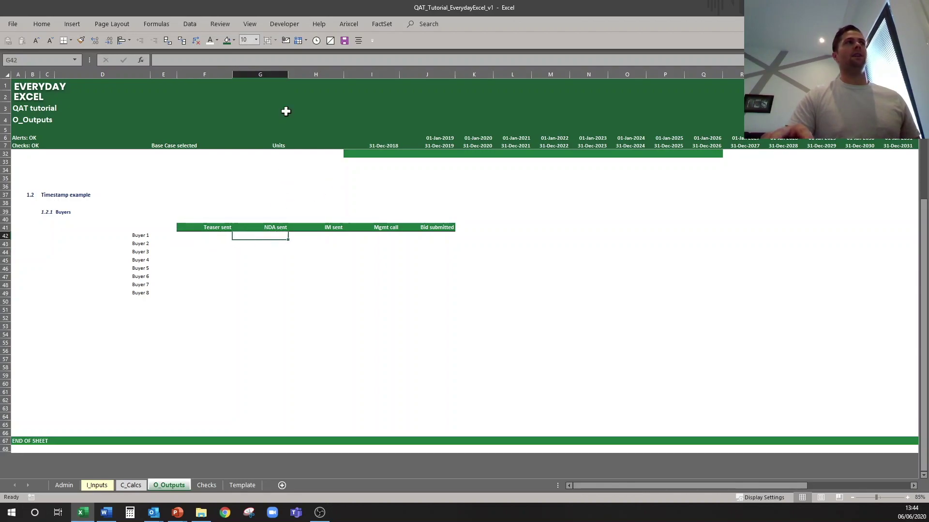
left_click(317, 41)
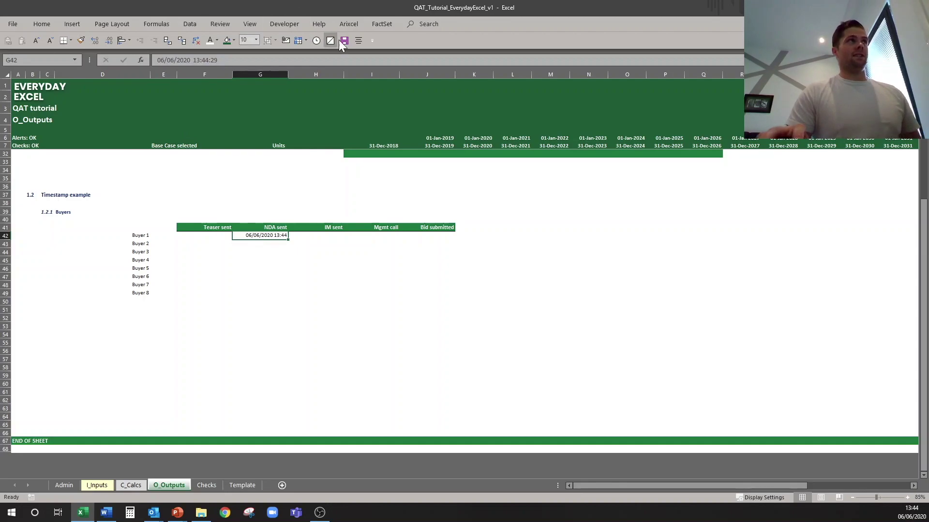
- Open the code of Module1 in the PERSONAL.XLSB project in the Visual Basic editor
left_click(283, 24)
left_click(12, 42)
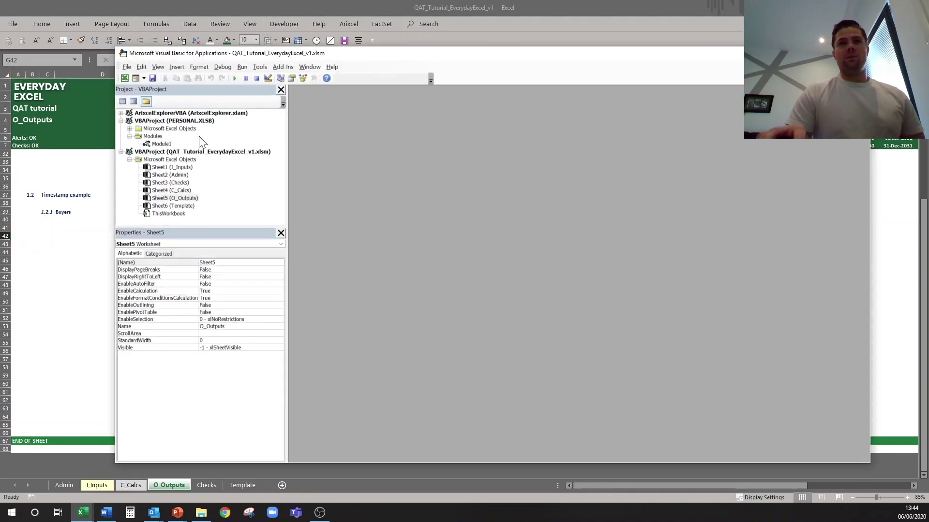
left_click(162, 121)
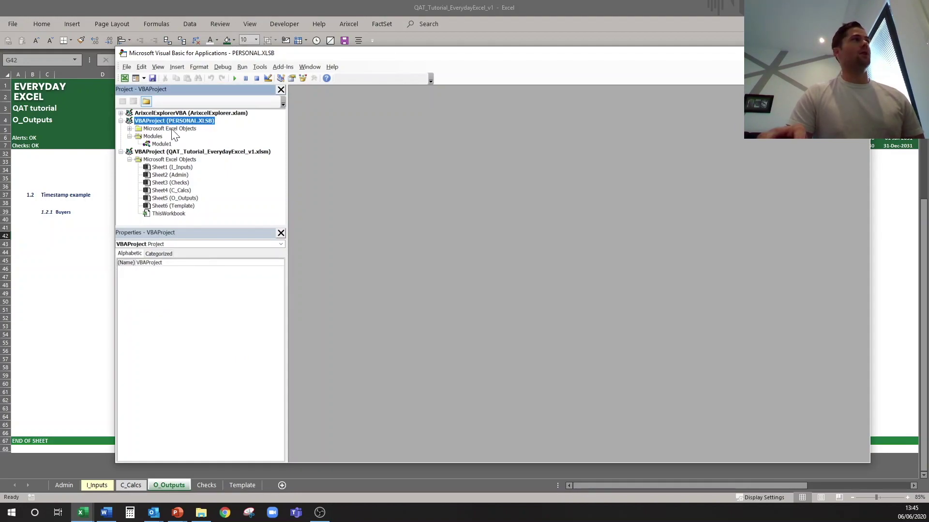
left_click(161, 145)
double_click(162, 145)
left_click_drag(405, 306, 354, 128)
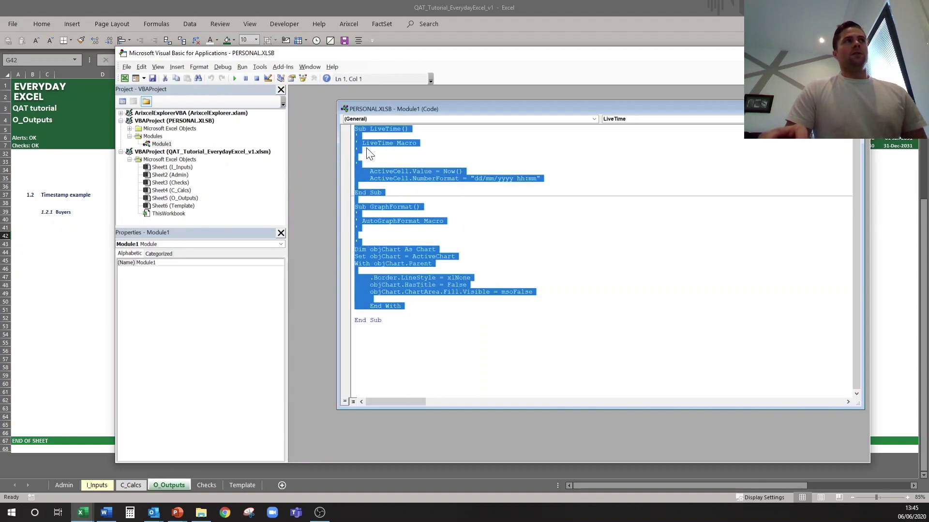
left_click(508, 193)
- Examine the LiveTime macro's name, its ActiveCell.Value line and its number format line
left_click_drag(369, 129, 408, 128)
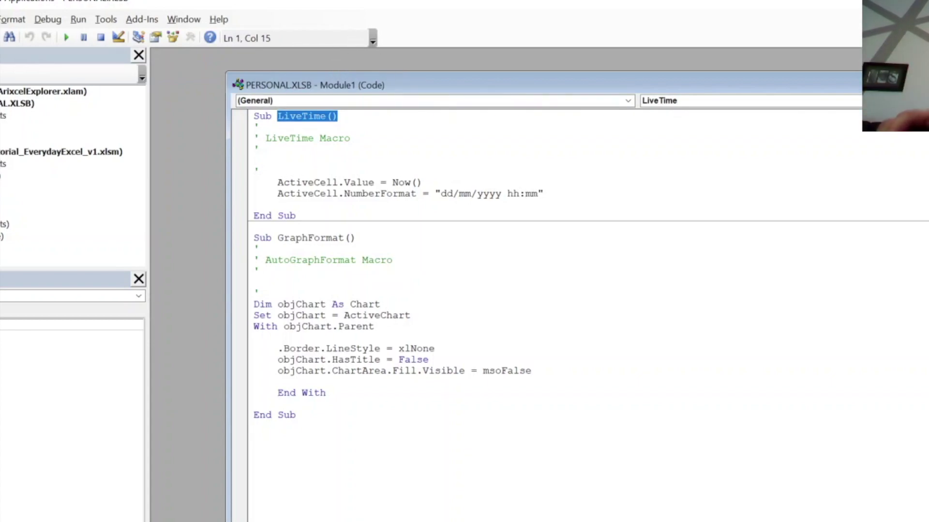
left_click(544, 193)
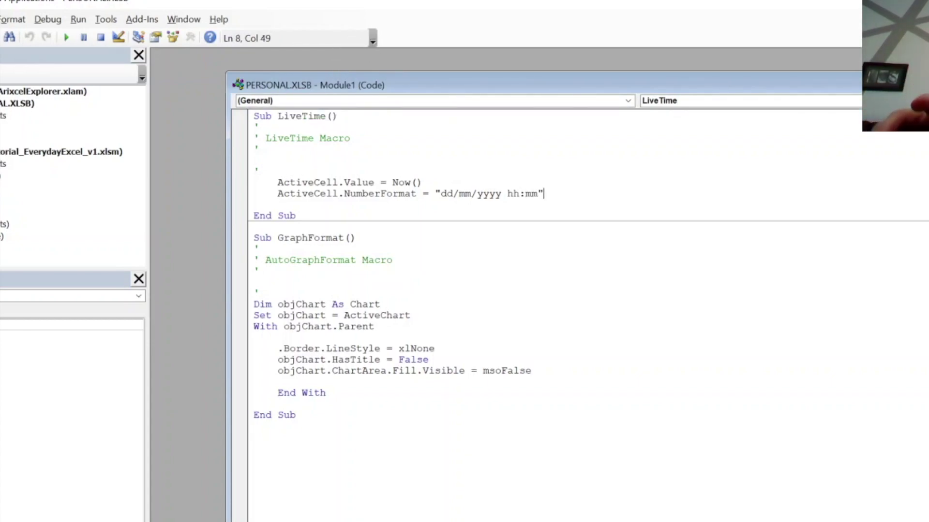
left_click_drag(277, 182, 386, 182)
left_click(423, 182)
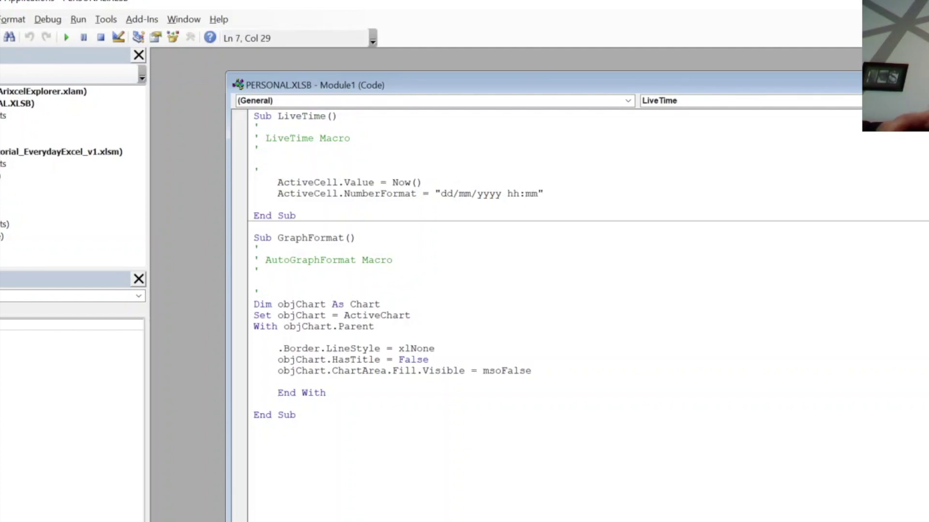
left_click_drag(277, 193, 544, 194)
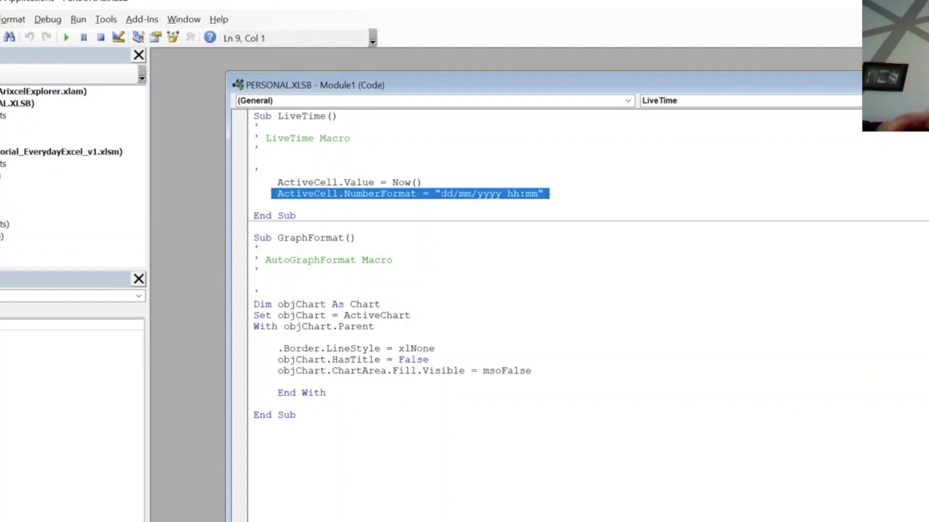
left_click(424, 193)
left_click_drag(438, 194, 544, 193)
left_click(544, 194)
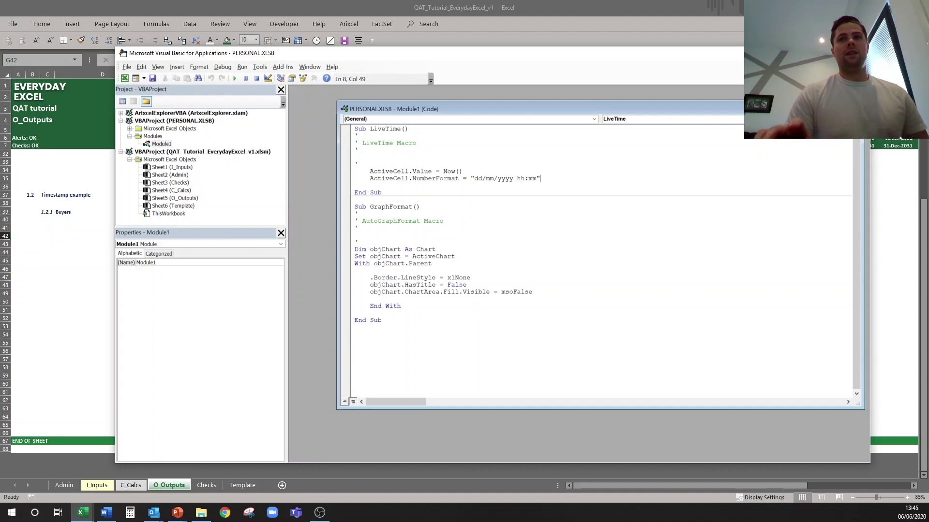
- Examine the GraphFormat macro's chart variable, title and fill lines, and close the Visual Basic editor
left_click_drag(382, 320, 354, 207)
left_click(455, 256)
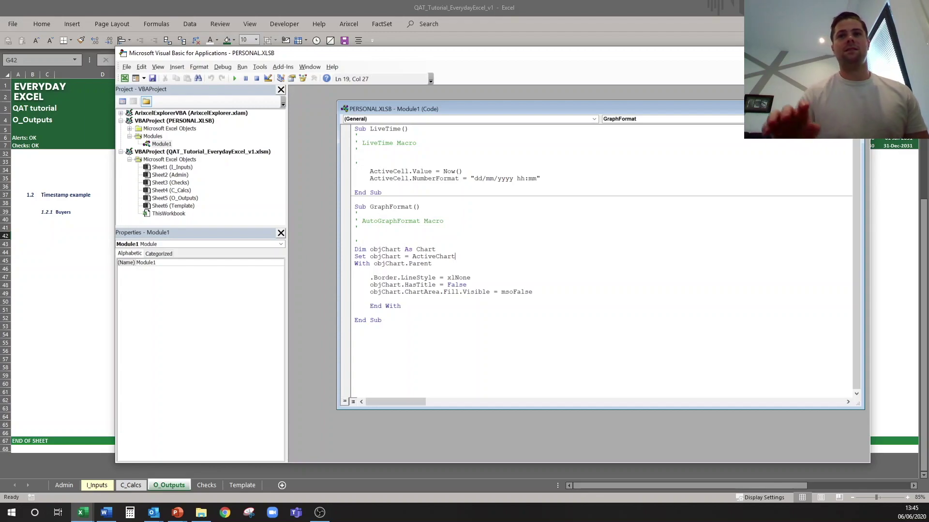
left_click(420, 206)
left_click_drag(382, 321, 354, 206)
left_click(478, 245)
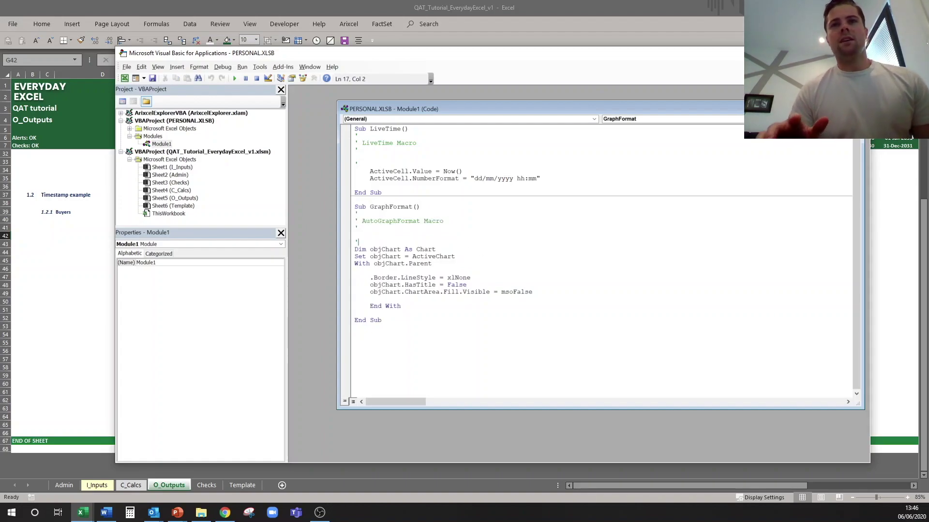
left_click_drag(532, 292, 366, 286)
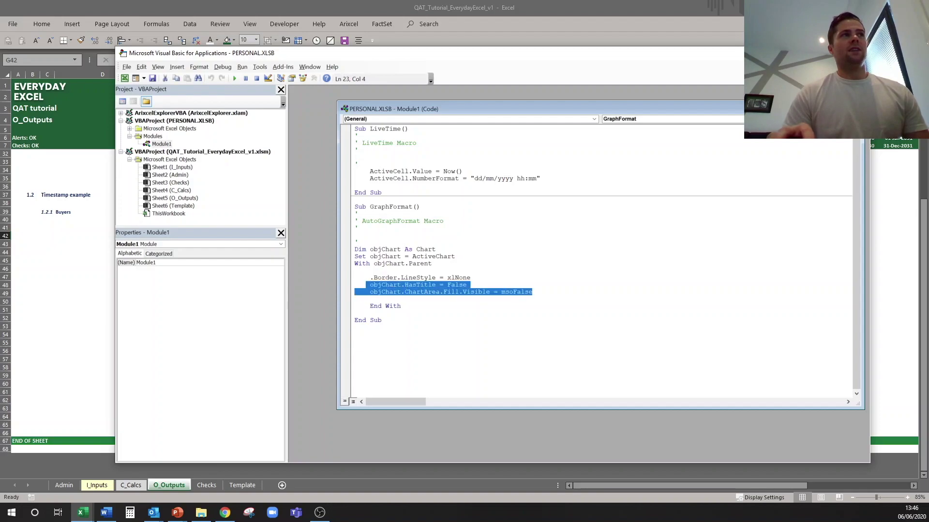
left_click(370, 299)
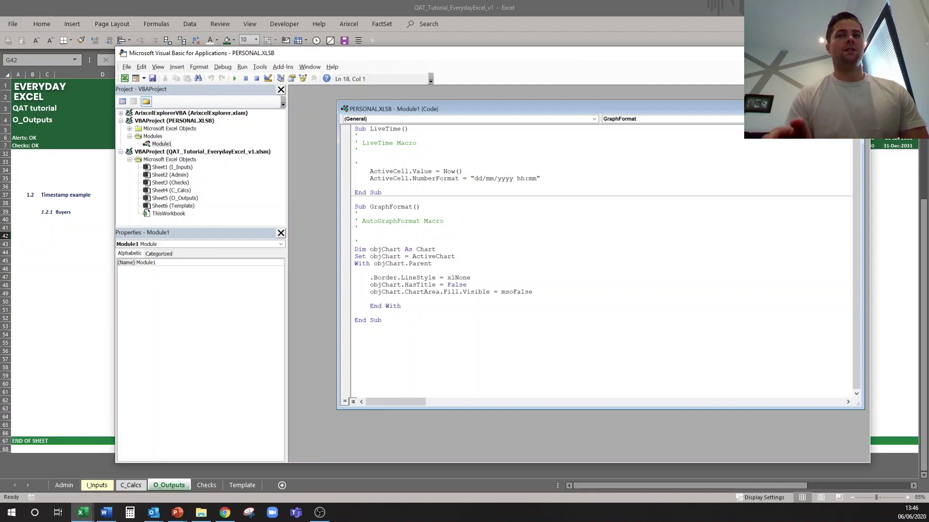
double_click(386, 249)
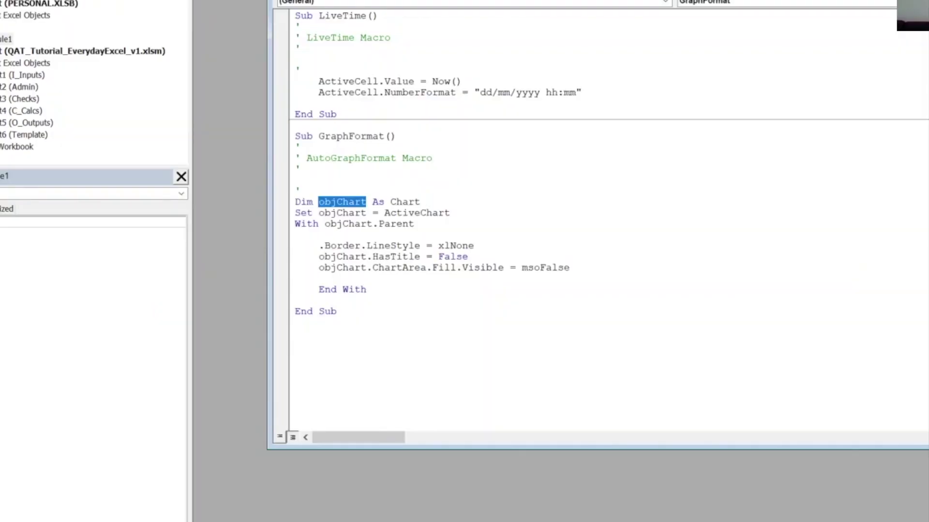
left_click(421, 202)
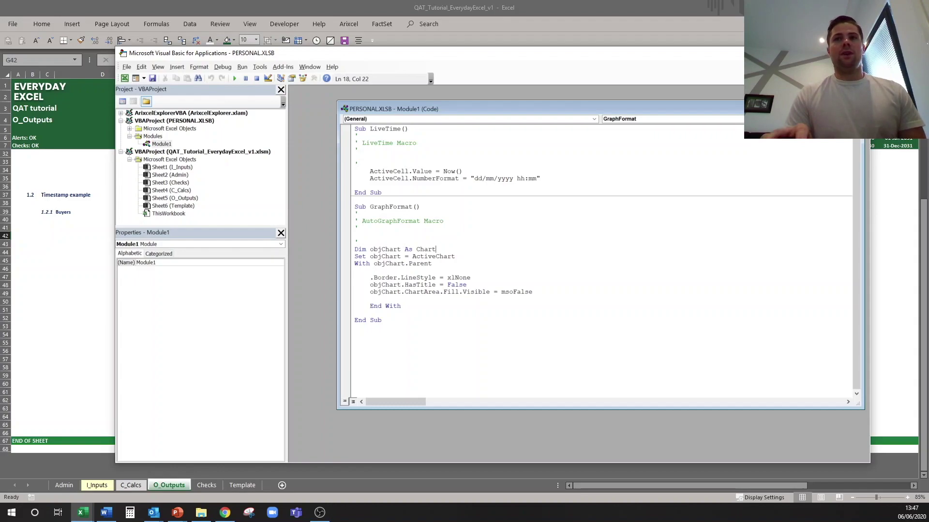
key("ctrl+F4")
key("alt+q")
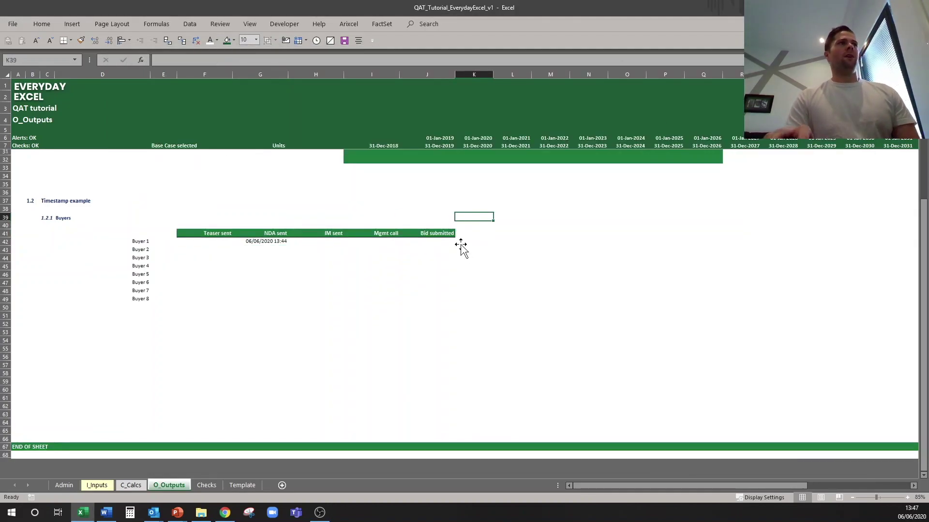
- Delete the pie chart over the green block in the Graph formatting example
scroll(461, 247, "up", 8)
left_click(497, 224)
key("Delete")
- Insert a clustered column chart from the region data in D15:E18 and move it up onto the green block
left_click_drag(63, 210, 172, 235)
left_click(72, 24)
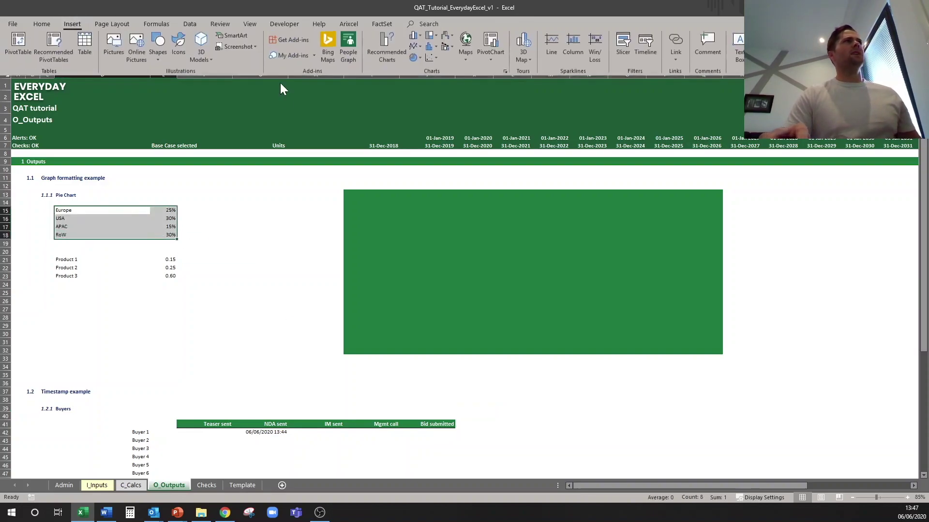
left_click(415, 36)
left_click(422, 67)
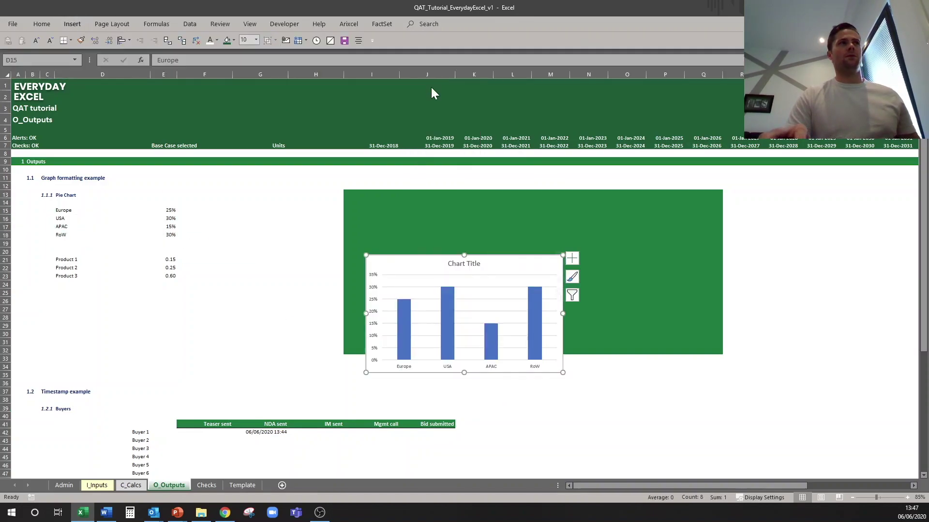
left_click_drag(507, 256, 511, 205)
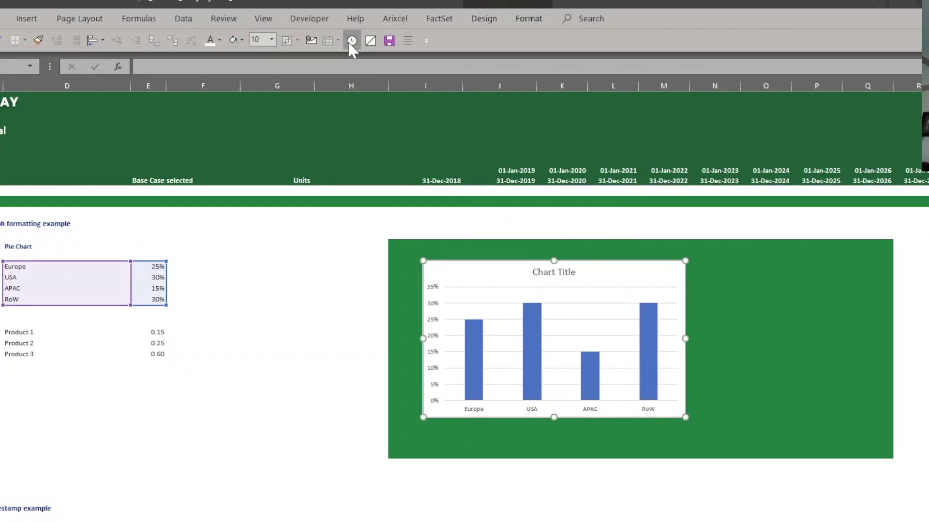
- Format the column chart with the GraphFormat macro, white text and font size 12, and deselect it
left_click(371, 40)
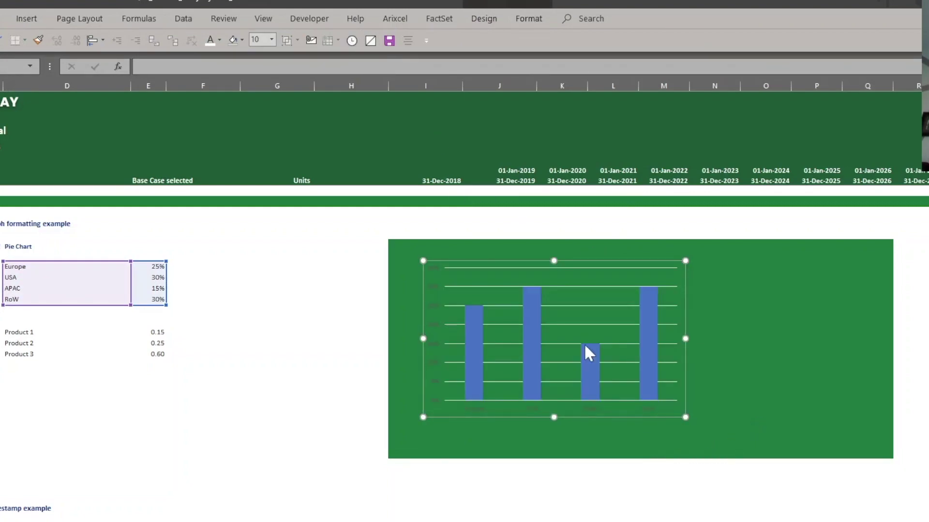
left_click(217, 42)
key("ctrl+shift+period")
key("ctrl+shift+period")
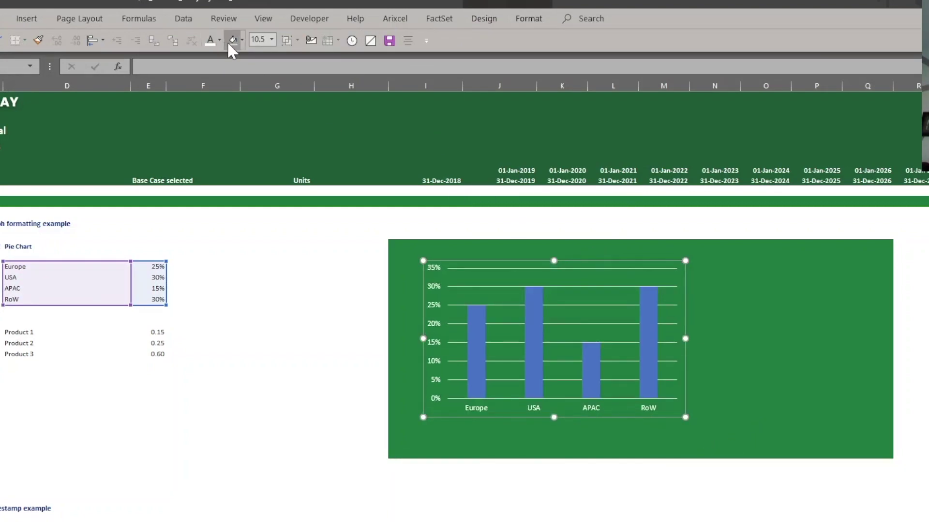
type("b")
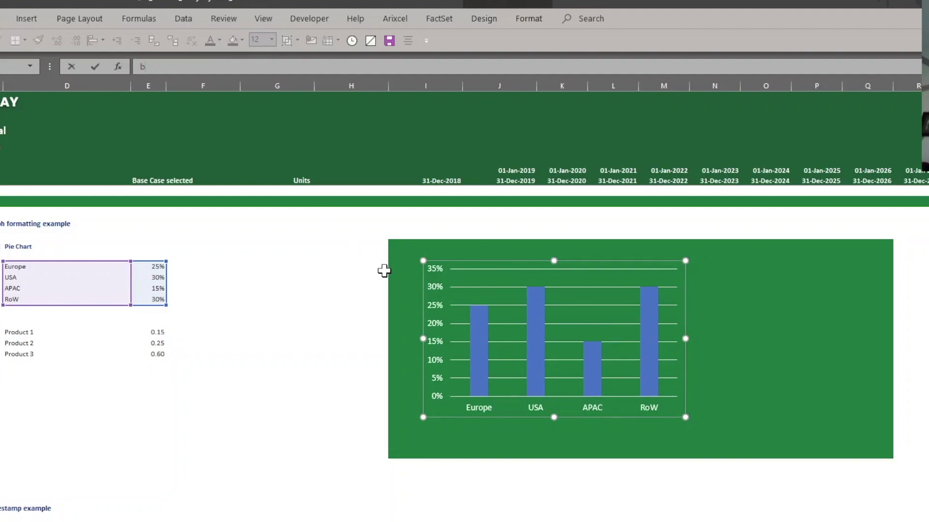
left_click(568, 454)
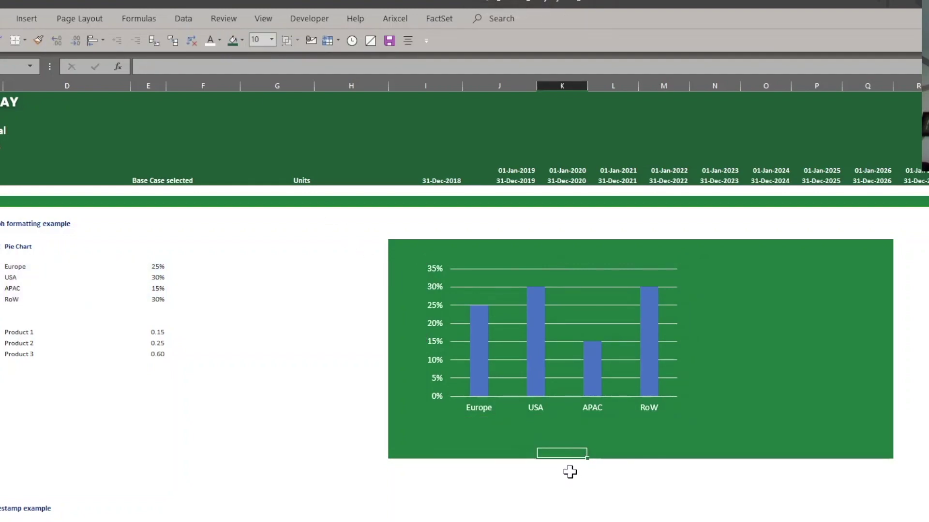